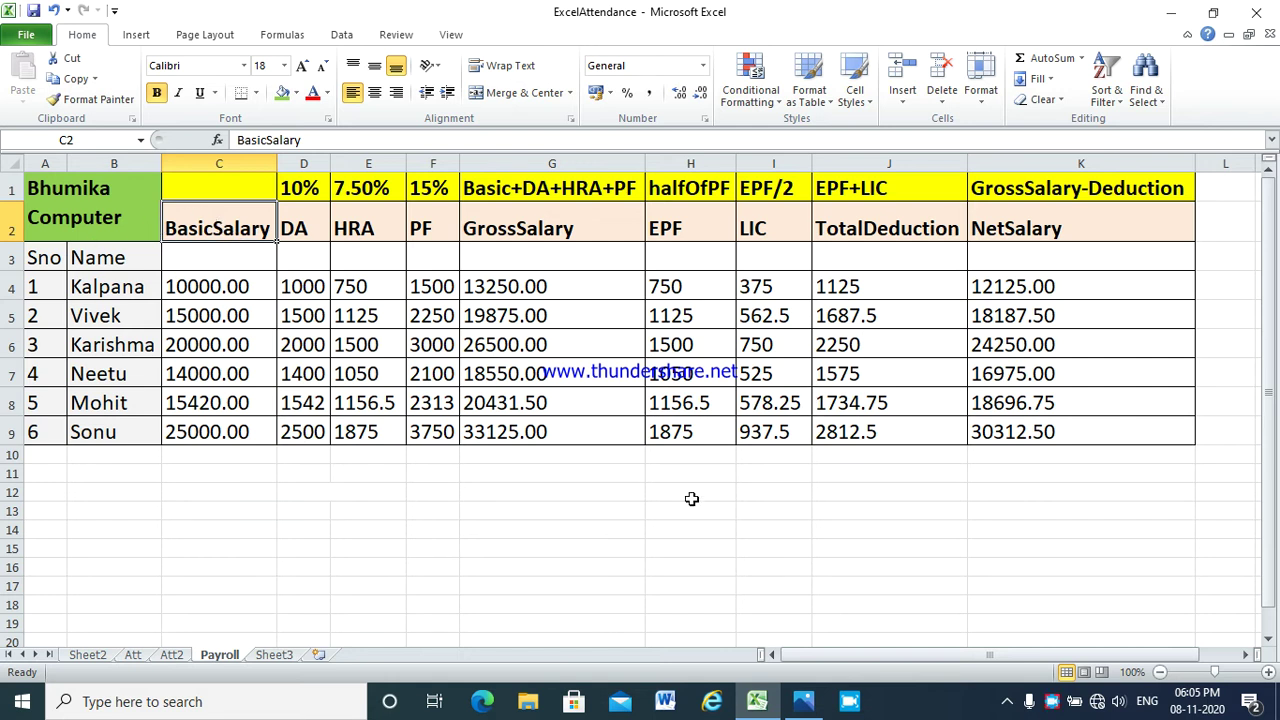
Enter the title "Bhumika Computer Acaemy" in cell A1 of Sheet3.
{"action": "left_click", "coordinate": [265, 656]}
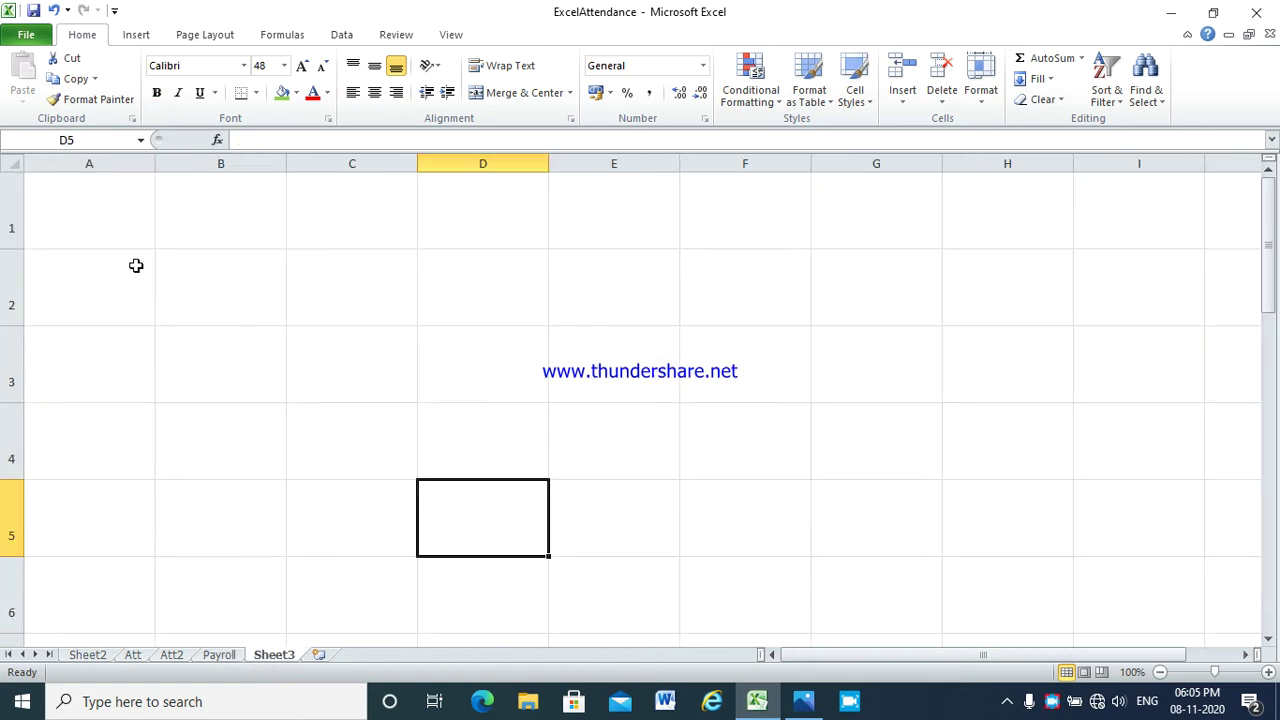
{"action": "left_click", "coordinate": [88, 216]}
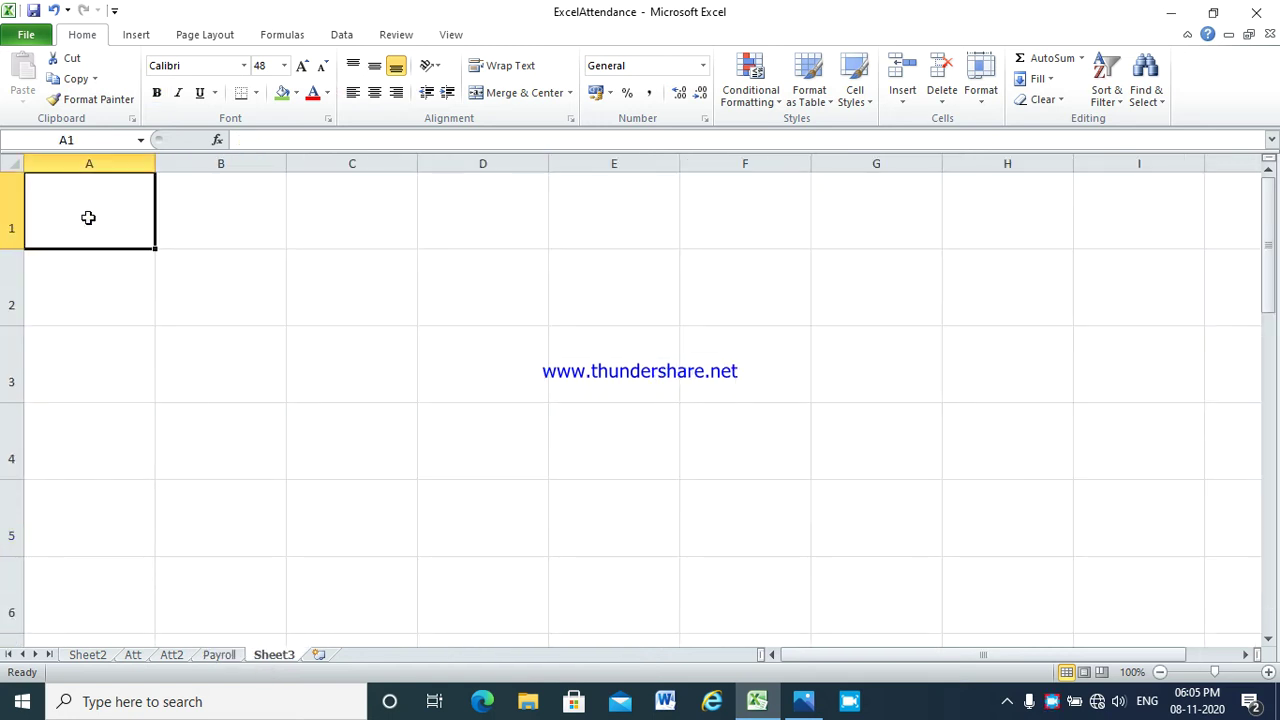
{"action": "type", "text": "Bhumika"}
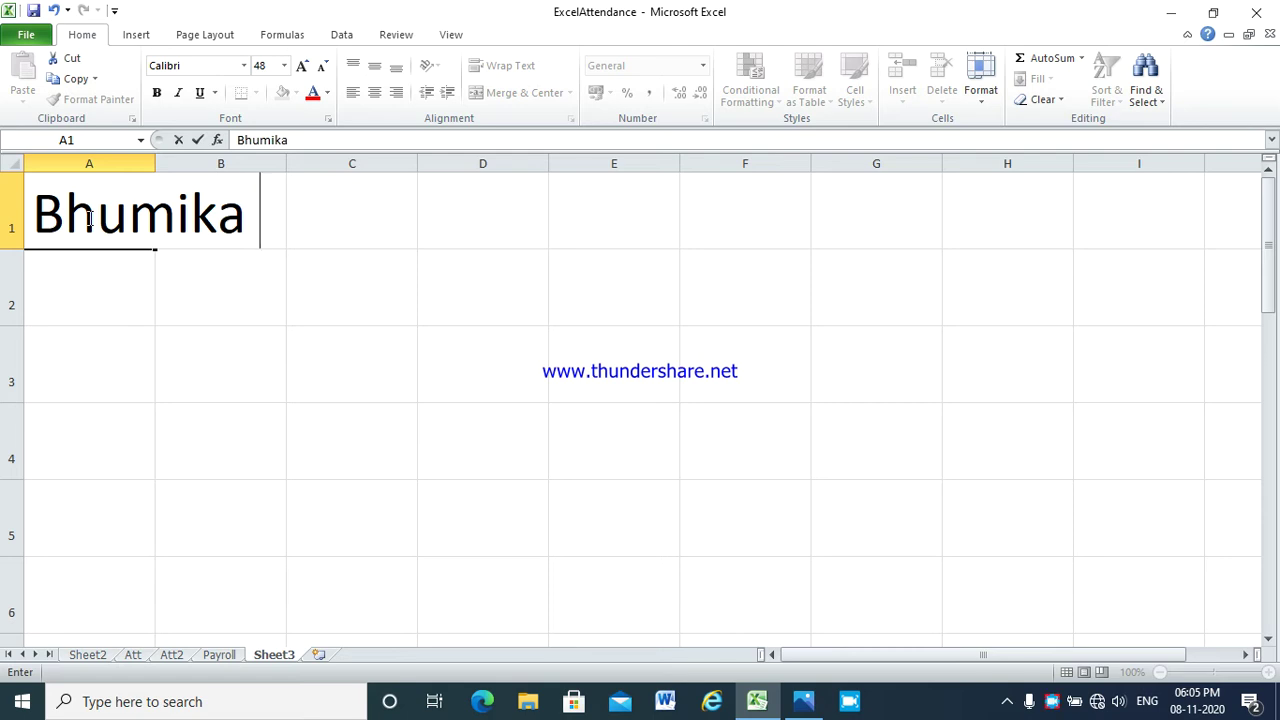
{"action": "type", "text": " Comput"}
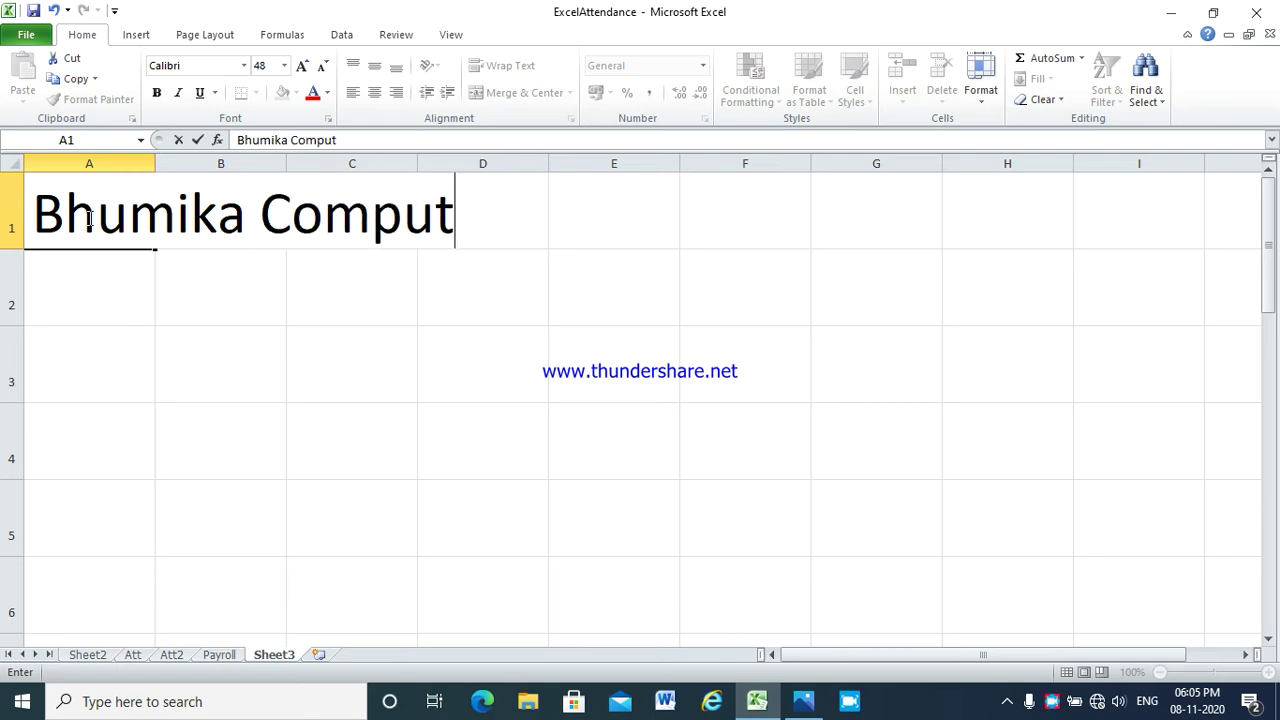
{"action": "type", "text": "er Aca"}
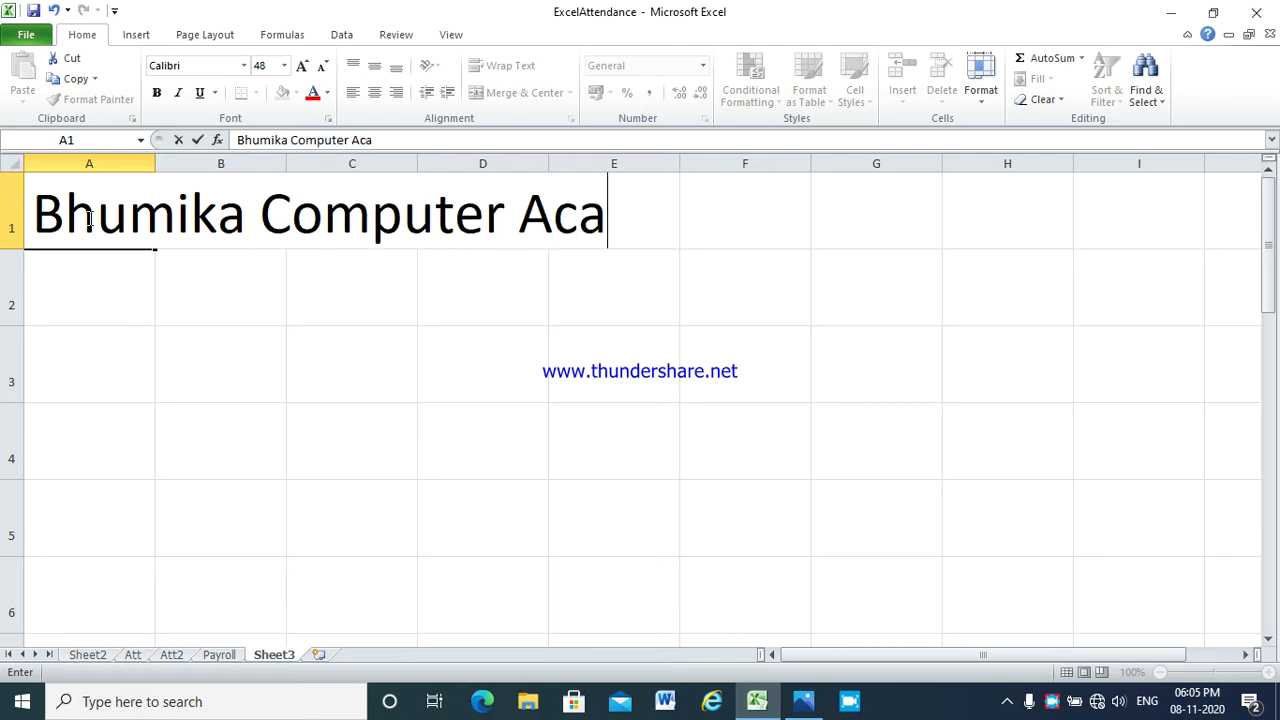
{"action": "type", "text": "emy"}
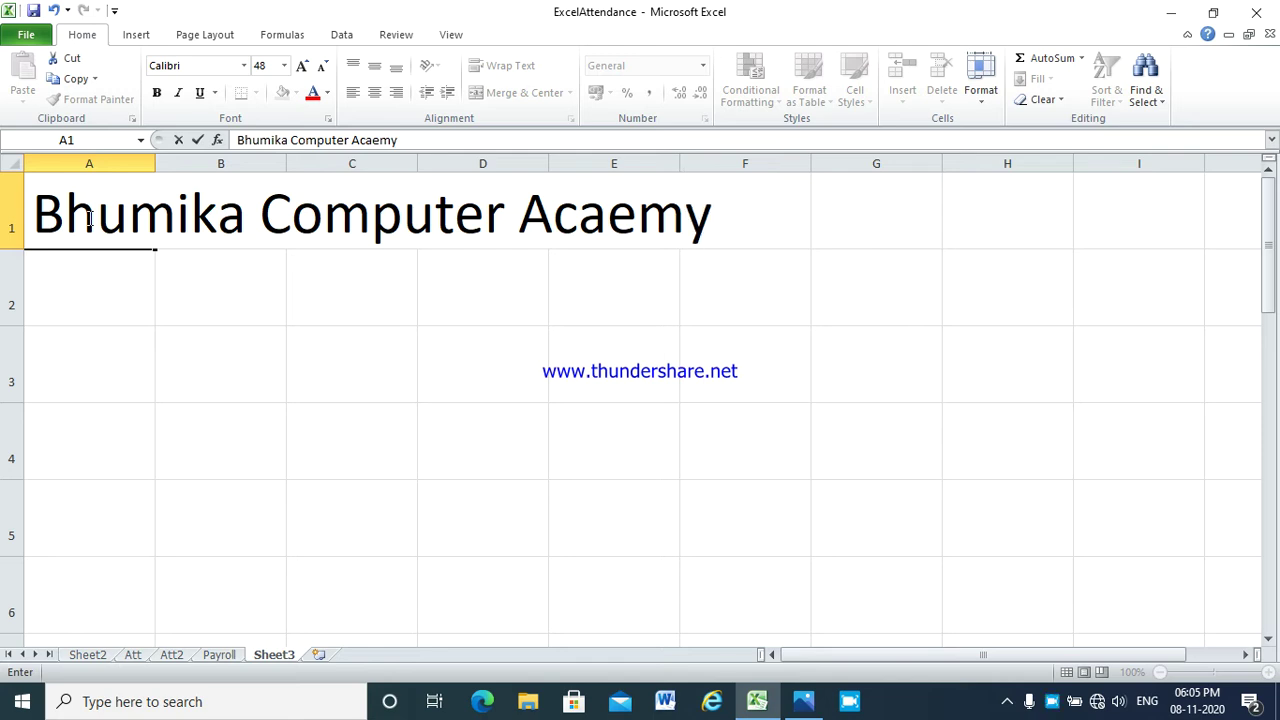
{"action": "left_click", "coordinate": [180, 342]}
Merge and center the title across A1:B2 and fit it with wrapped text at font size 28.
{"action": "left_click_drag", "start_coordinate": [125, 234], "coordinate": [202, 270]}
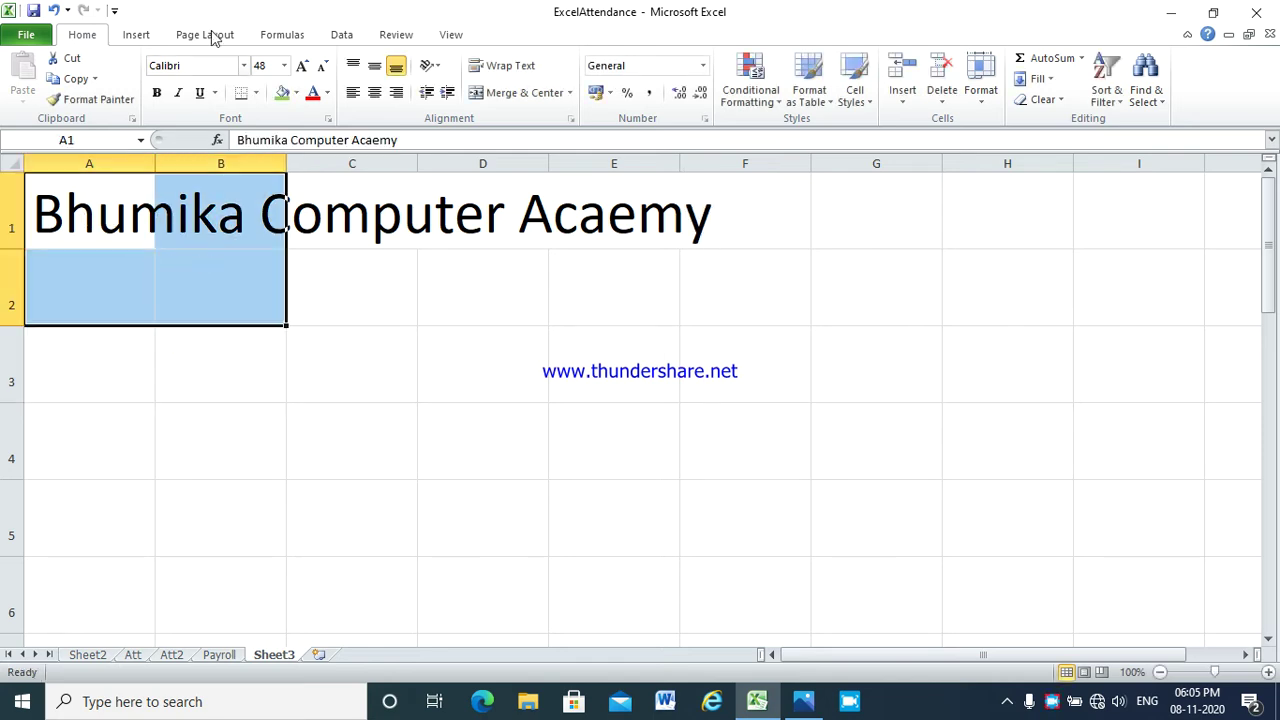
{"action": "left_click", "coordinate": [478, 92]}
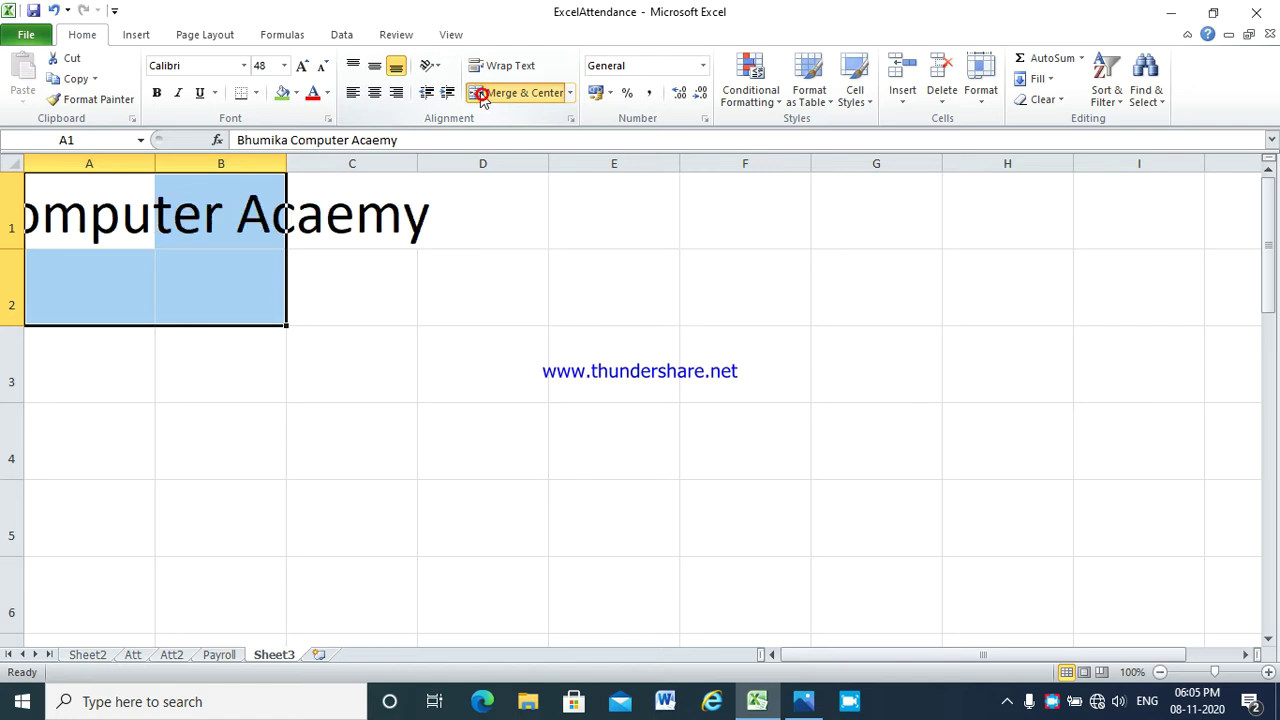
{"action": "left_click", "coordinate": [492, 68]}
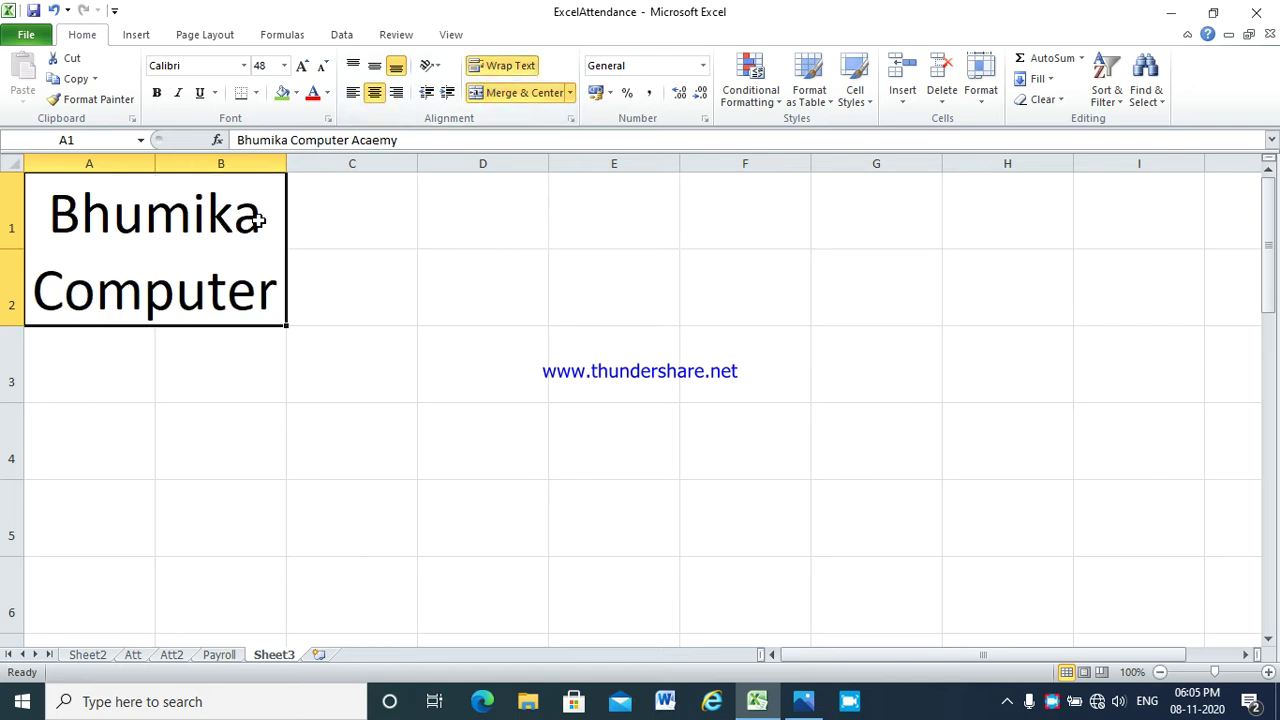
{"action": "left_click", "coordinate": [322, 70]}
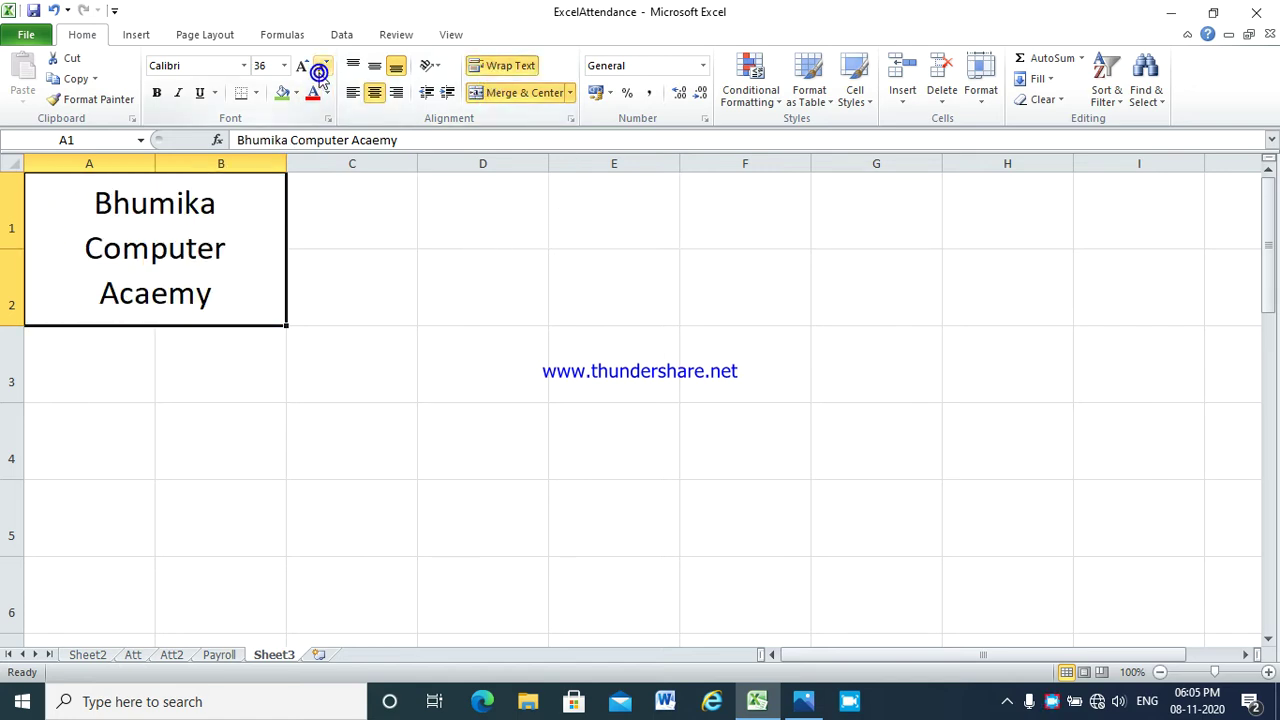
Fill the merged title cell with light green.
{"action": "left_click", "coordinate": [357, 337]}
{"action": "left_click", "coordinate": [184, 271]}
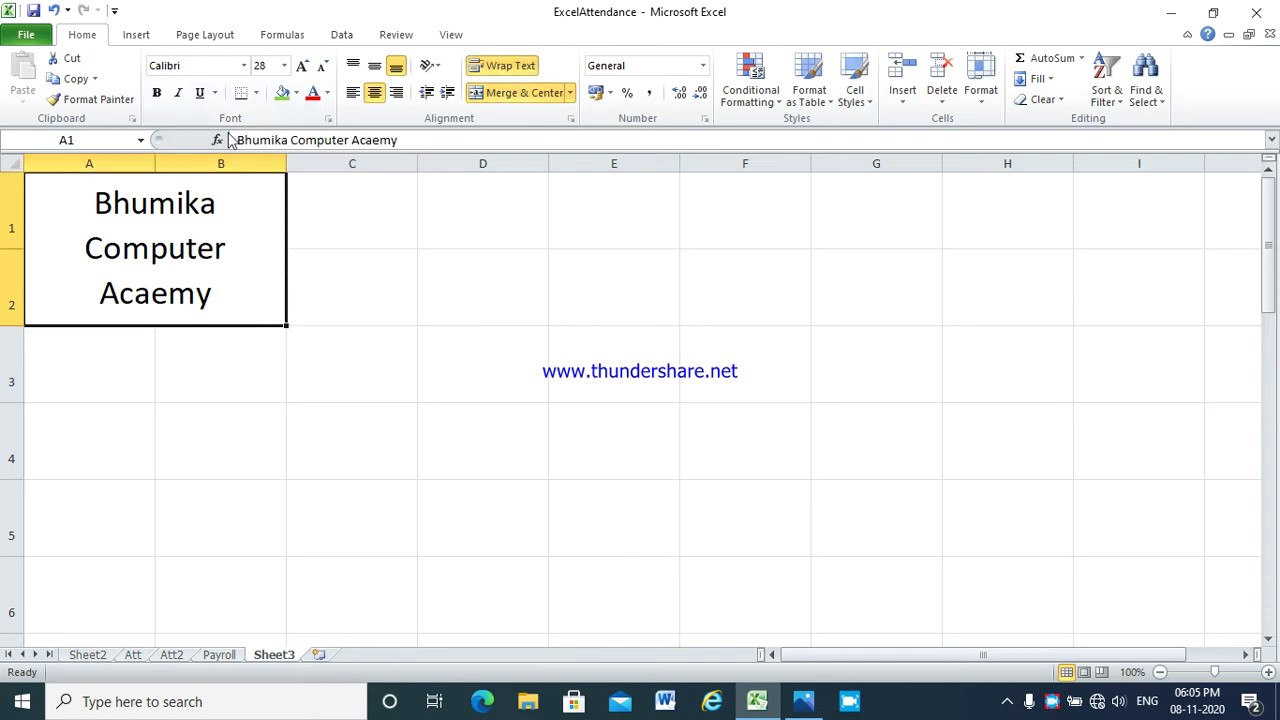
{"action": "left_click", "coordinate": [279, 93]}
Enter the column headings "Sno" in A3 and "Name" in B3.
{"action": "left_click", "coordinate": [103, 340]}
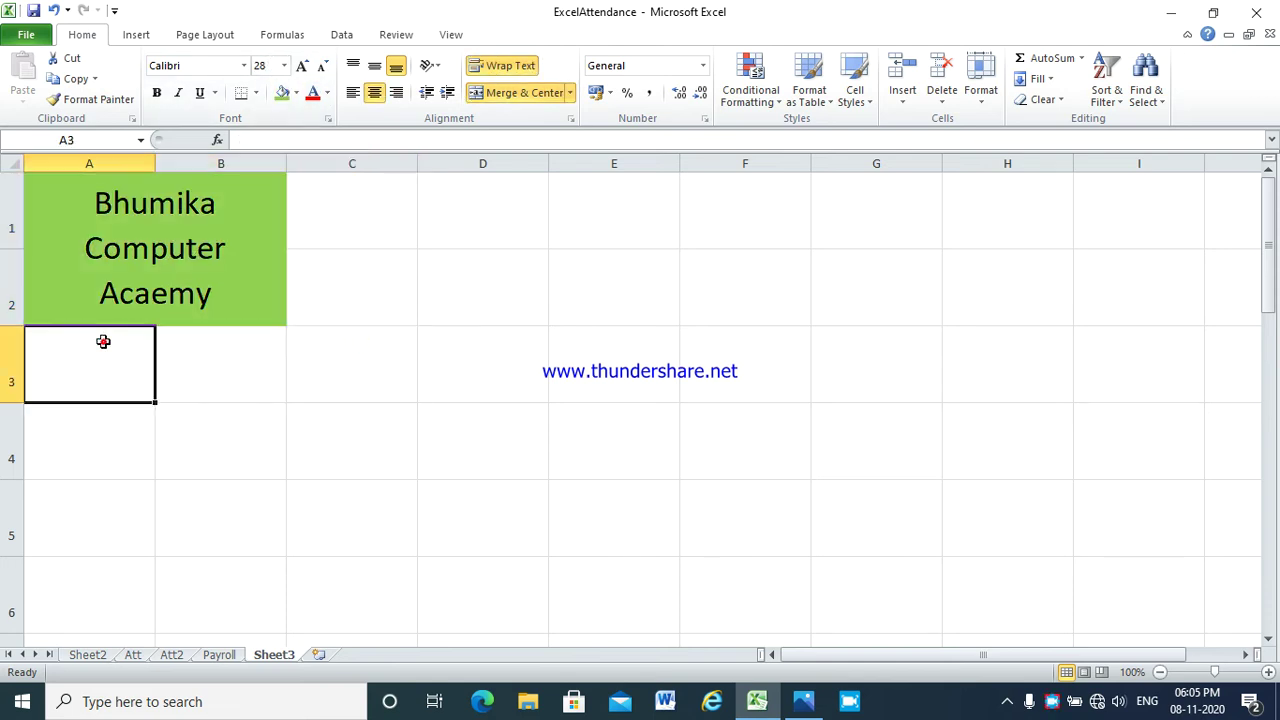
{"action": "type", "text": "Sno"}
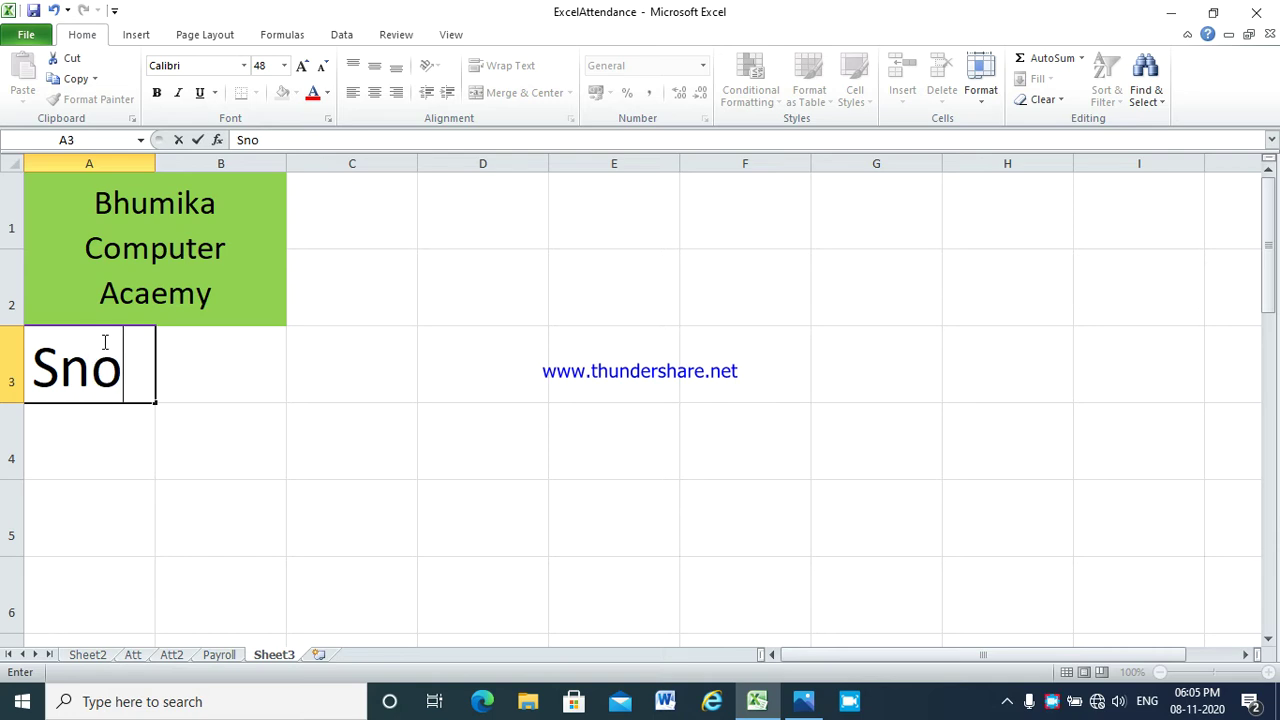
{"action": "key", "text": "Tab"}
{"action": "type", "text": "Name"}
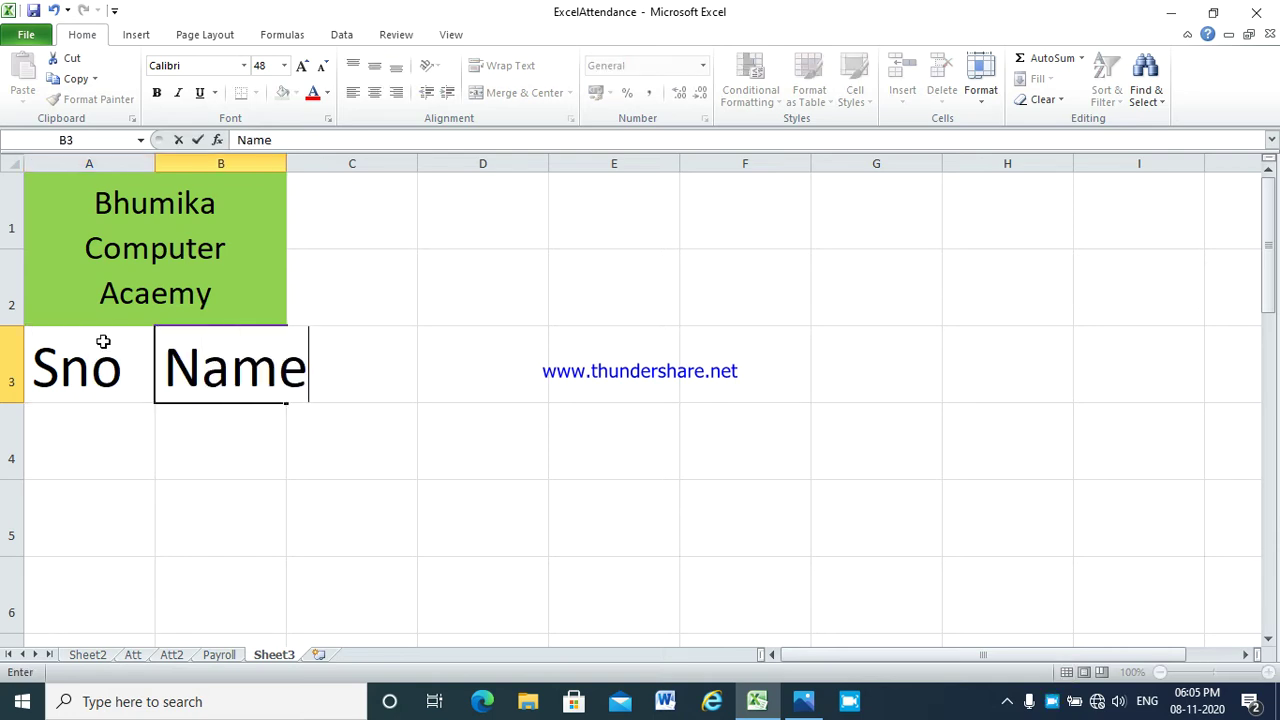
{"action": "key", "text": "Return"}
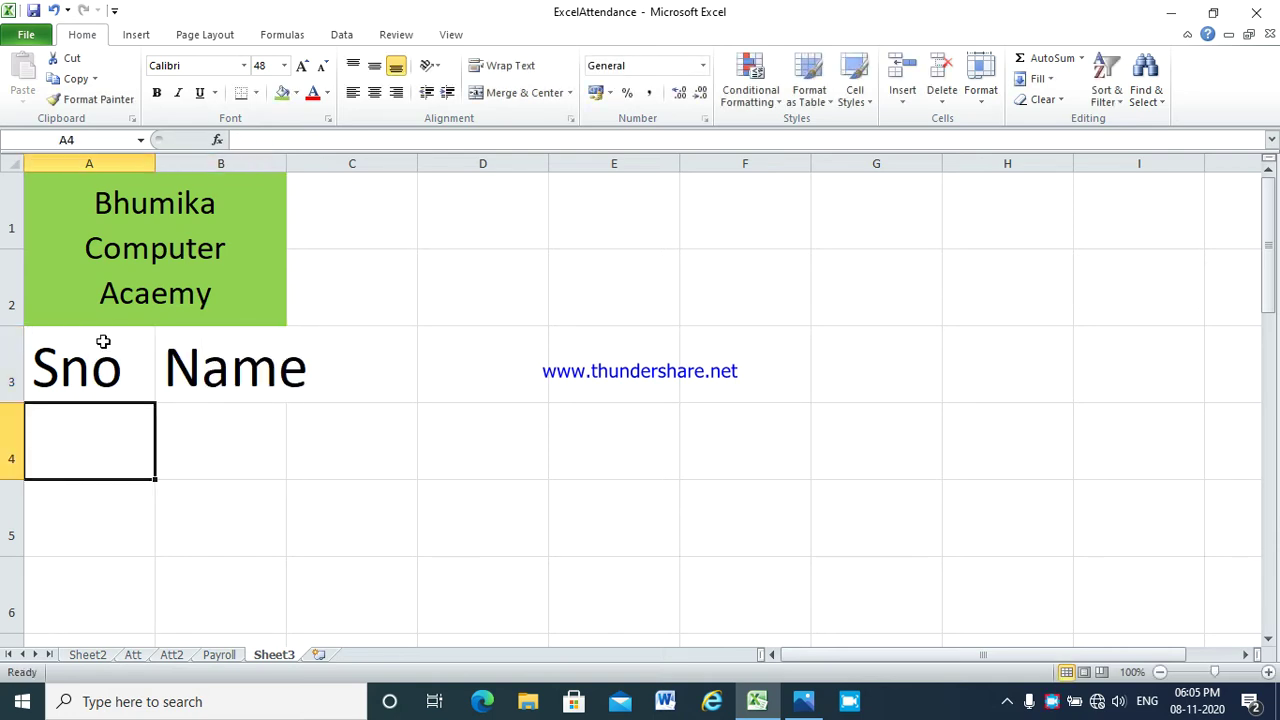
Enter the serial numbers 1 to 4 down the Sno column in A4:A7.
{"action": "type", "text": "1"}
{"action": "key", "text": "Return"}
{"action": "type", "text": "2"}
{"action": "key", "text": "Return"}
{"action": "type", "text": "3"}
{"action": "key", "text": "Return"}
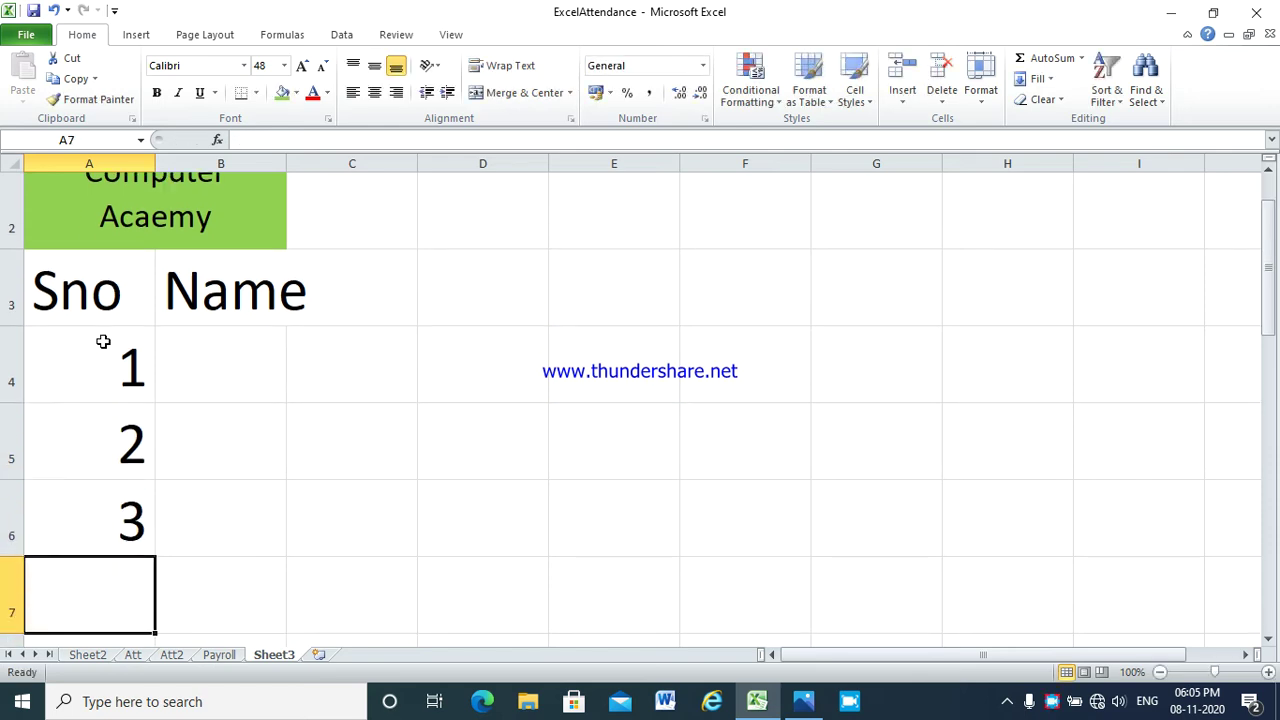
{"action": "type", "text": "4"}
{"action": "key", "text": "Return"}
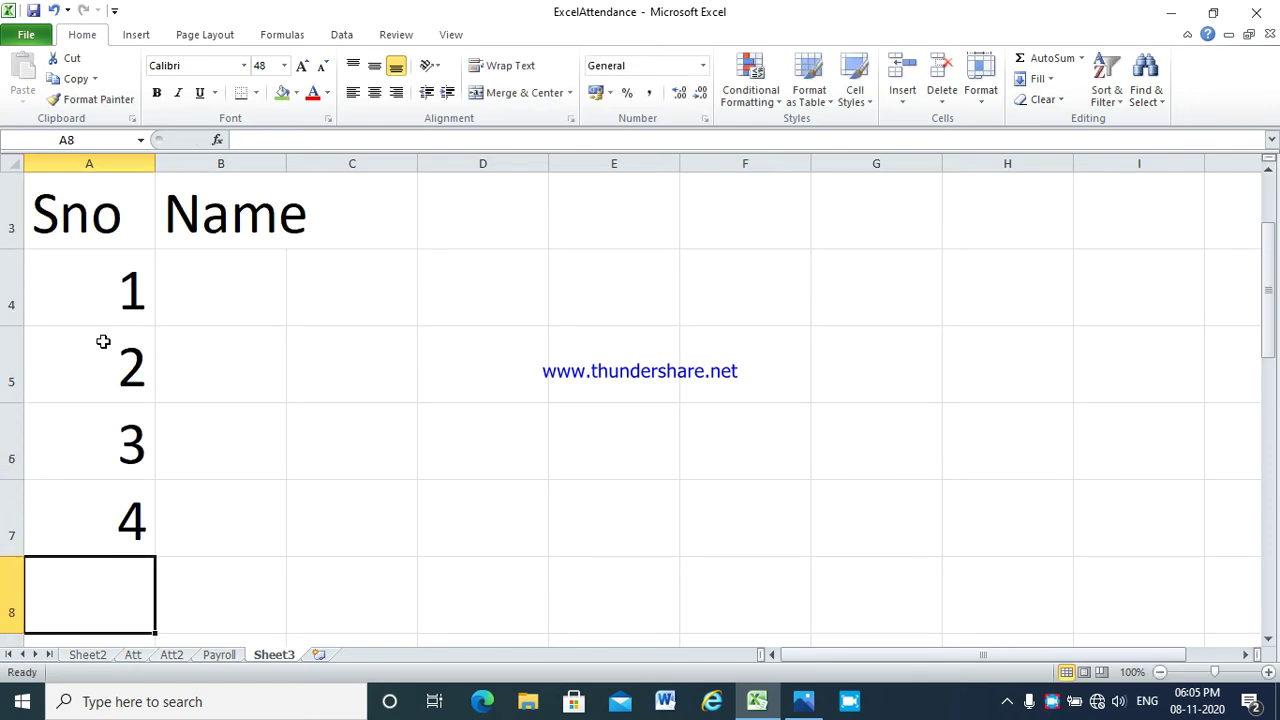
Reduce the font size of the whole sheet to 28.
{"action": "key", "text": "Up"}
{"action": "key", "text": "Up"}
{"action": "key", "text": "ctrl+a"}
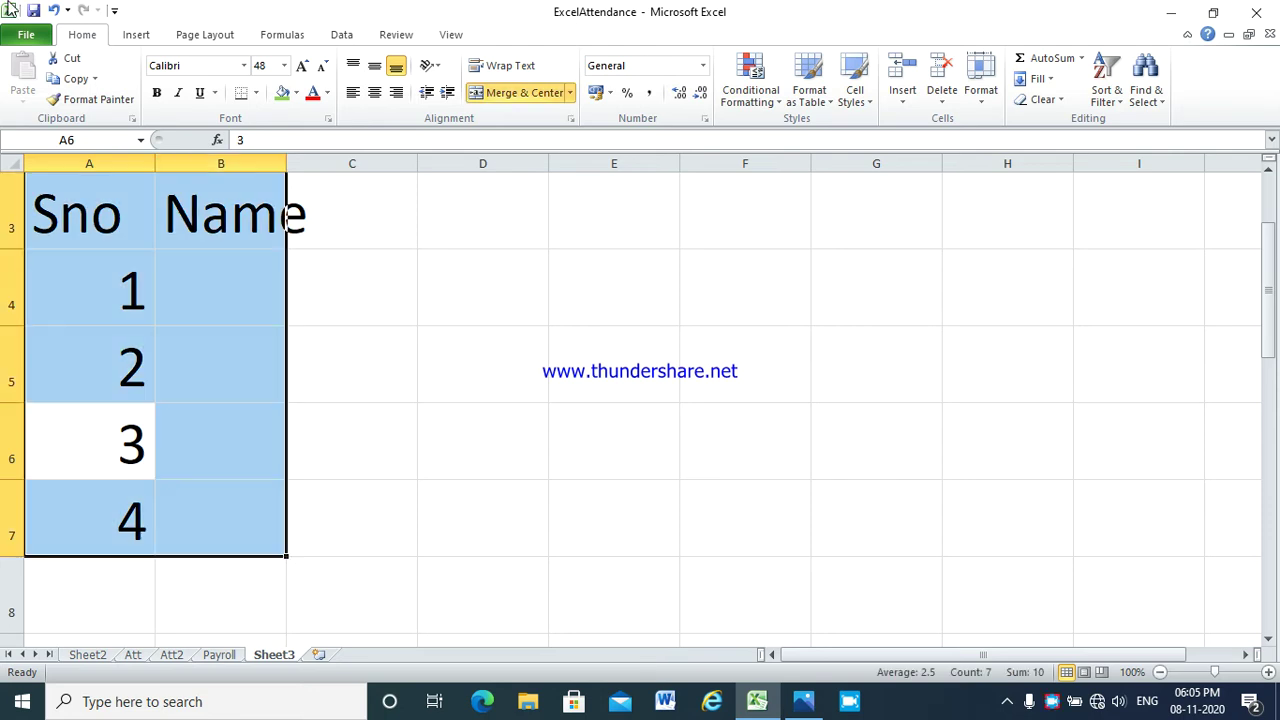
{"action": "left_click", "coordinate": [427, 306]}
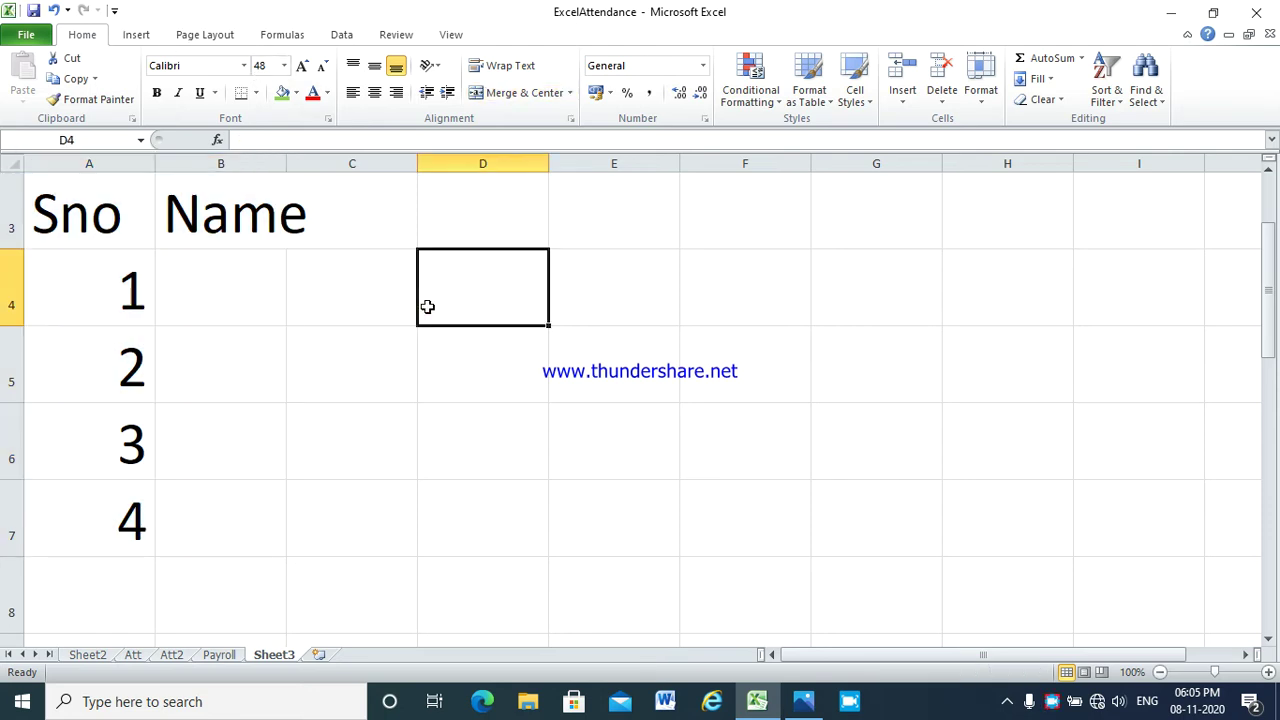
{"action": "key", "text": "ctrl+a"}
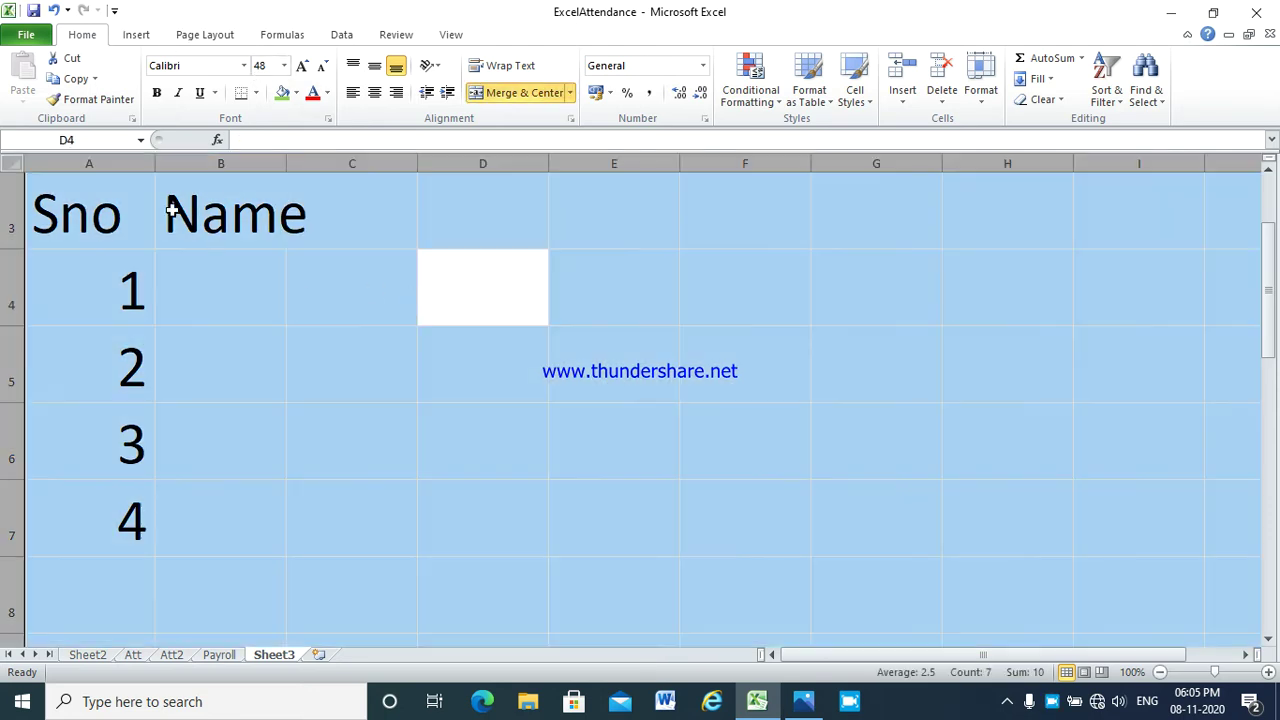
{"action": "left_click", "coordinate": [320, 67]}
{"action": "left_click", "coordinate": [320, 67]}
{"action": "scroll", "coordinate": [560, 325], "scroll_direction": "up", "scroll_amount": 1}
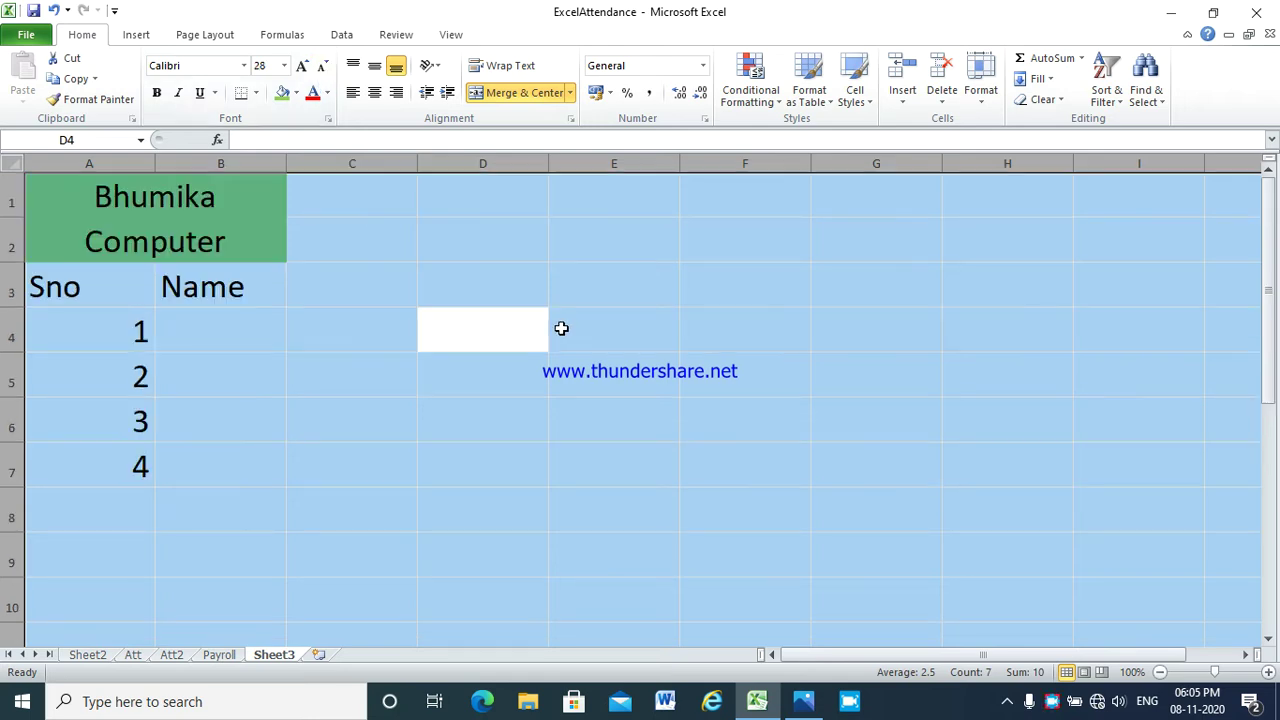
{"action": "left_click", "coordinate": [452, 331]}
Continue the serial numbers with 5 in A8 and 6 in A9.
{"action": "left_click", "coordinate": [113, 513]}
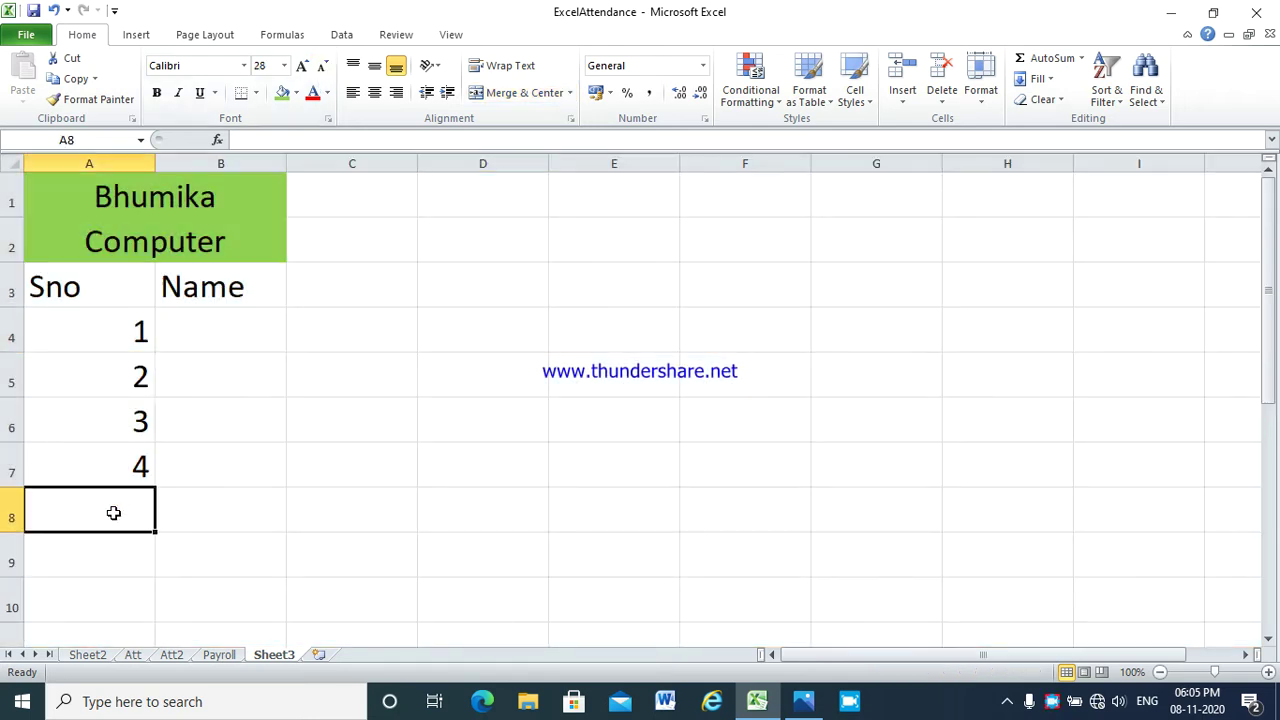
{"action": "type", "text": "5"}
{"action": "left_click", "coordinate": [125, 540]}
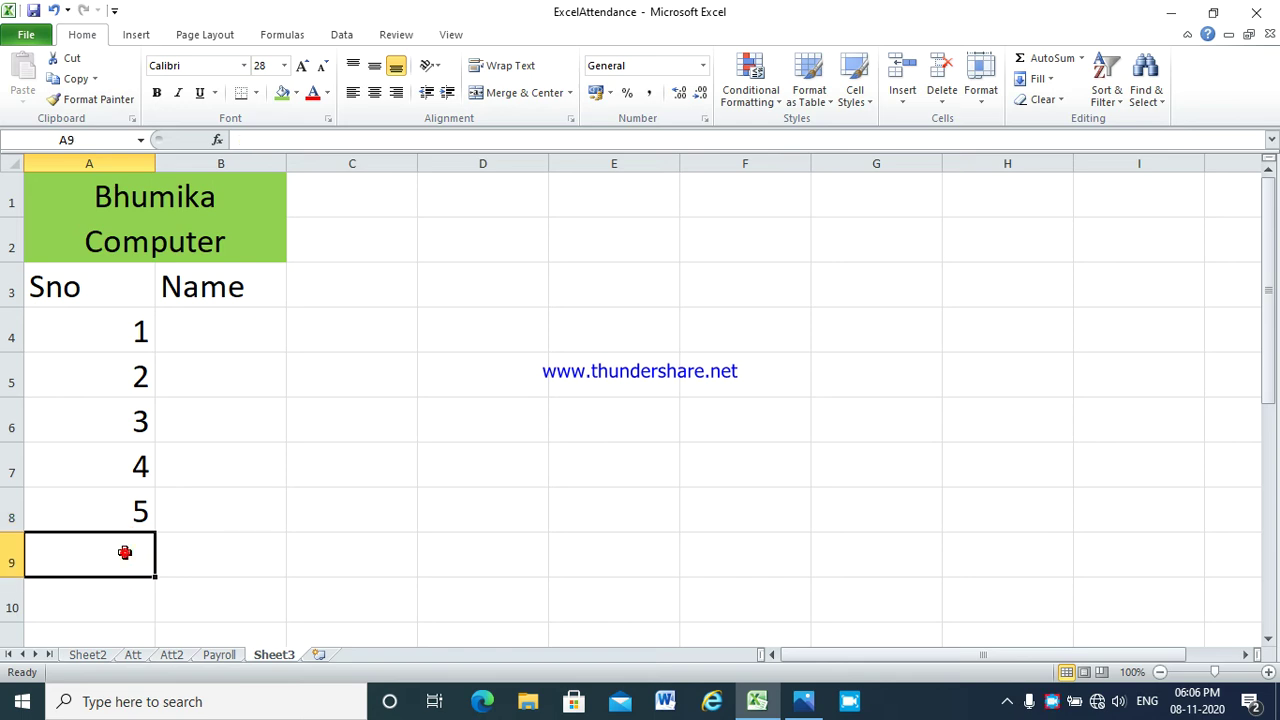
{"action": "type", "text": "6"}
{"action": "left_click", "coordinate": [318, 451]}
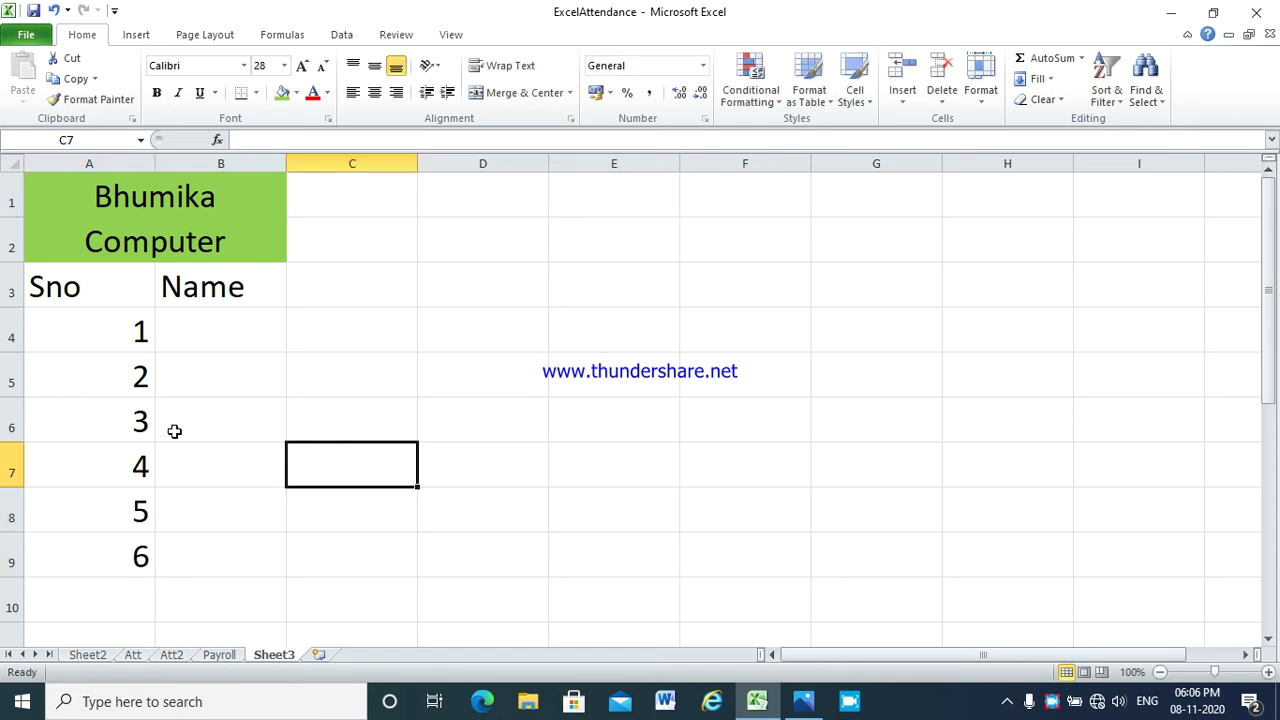
Clear the serial numbers in A6:A9 and refill the series to 6 by extending A4:A5 down to A9.
{"action": "left_click_drag", "start_coordinate": [131, 405], "coordinate": [126, 540]}
{"action": "right_click", "coordinate": [128, 500]}
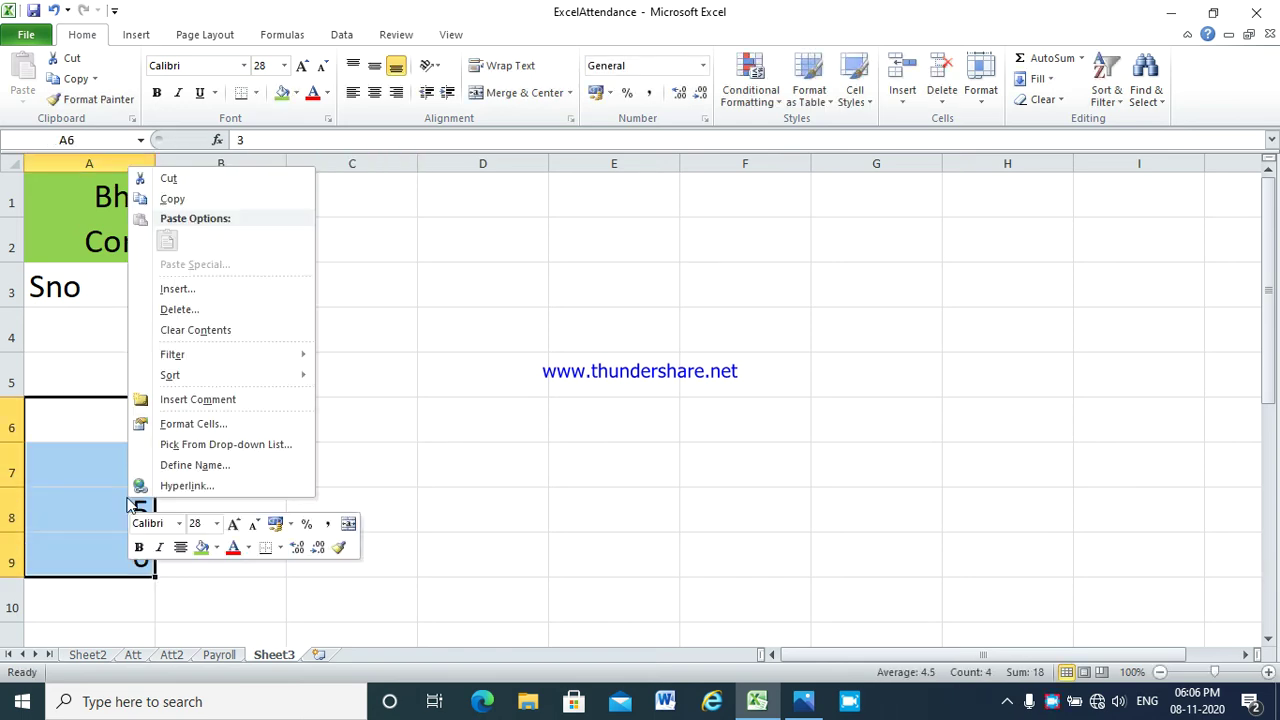
{"action": "left_click", "coordinate": [192, 330]}
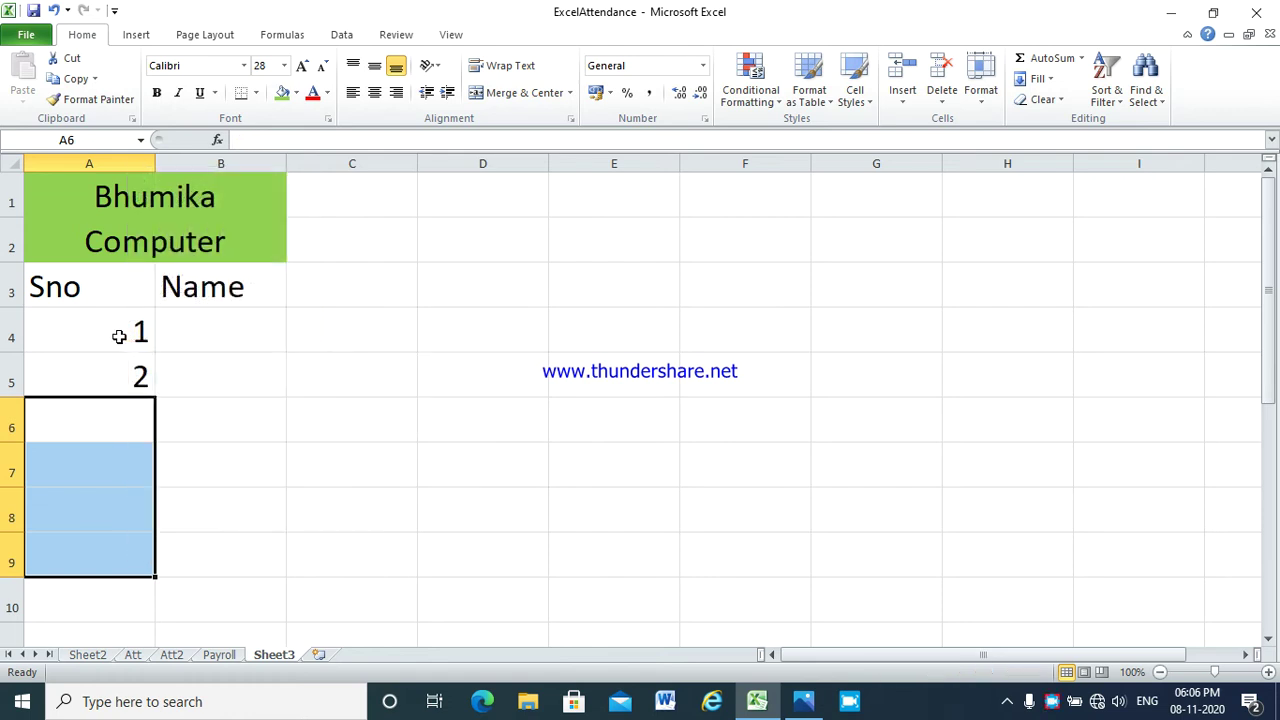
{"action": "left_click", "coordinate": [127, 385]}
{"action": "left_click_drag", "start_coordinate": [114, 317], "coordinate": [149, 561]}
Enter the first three employees' names down the Name column in B4:B6.
{"action": "left_click", "coordinate": [198, 333]}
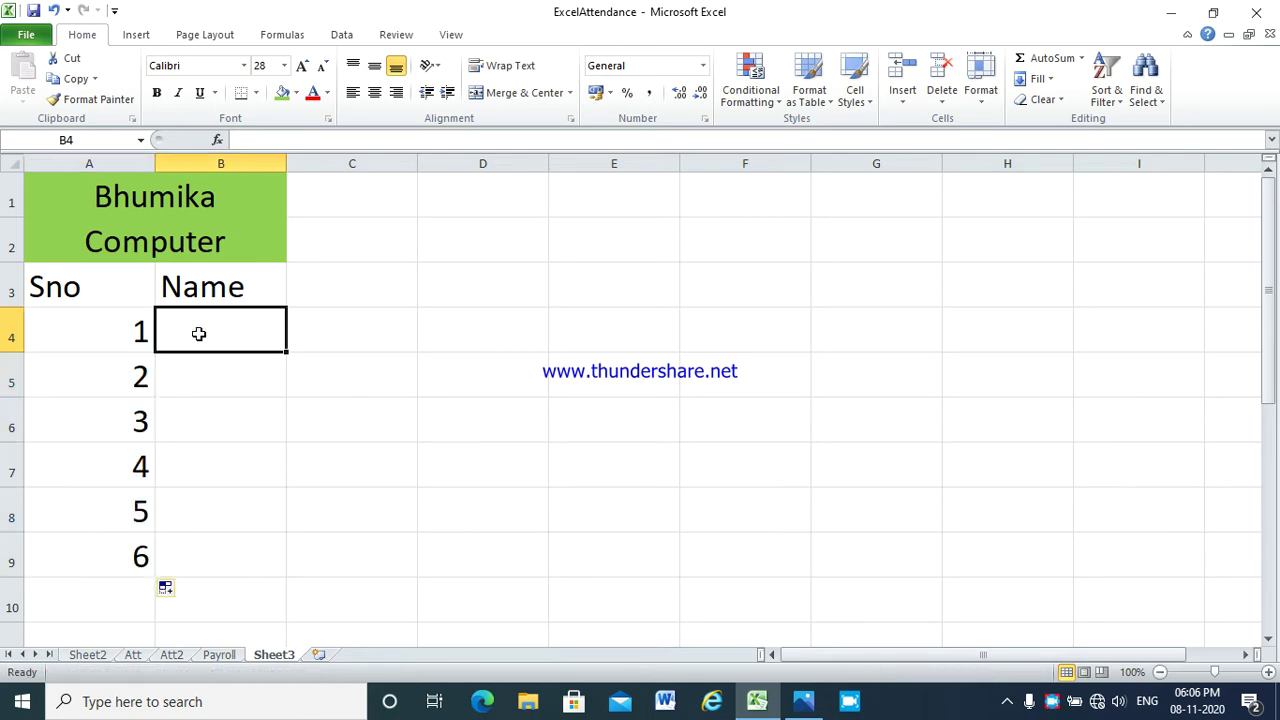
{"action": "type", "text": "Komal"}
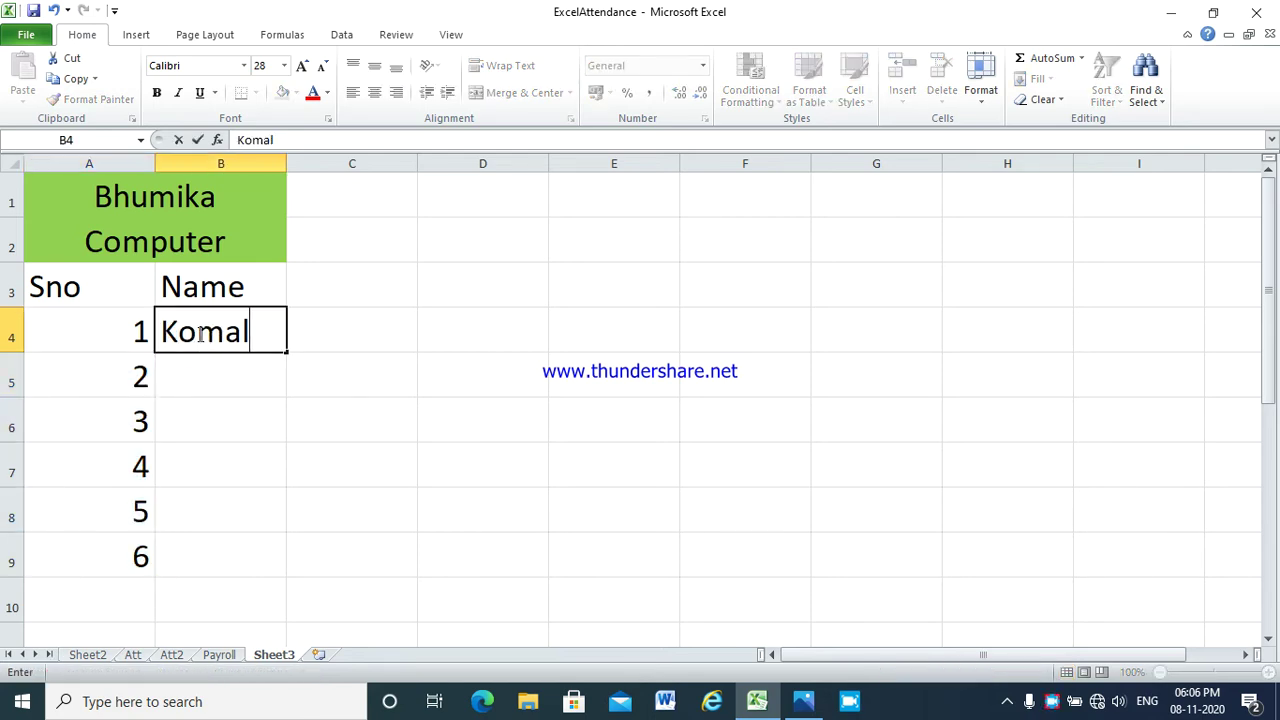
{"action": "key", "text": "Return"}
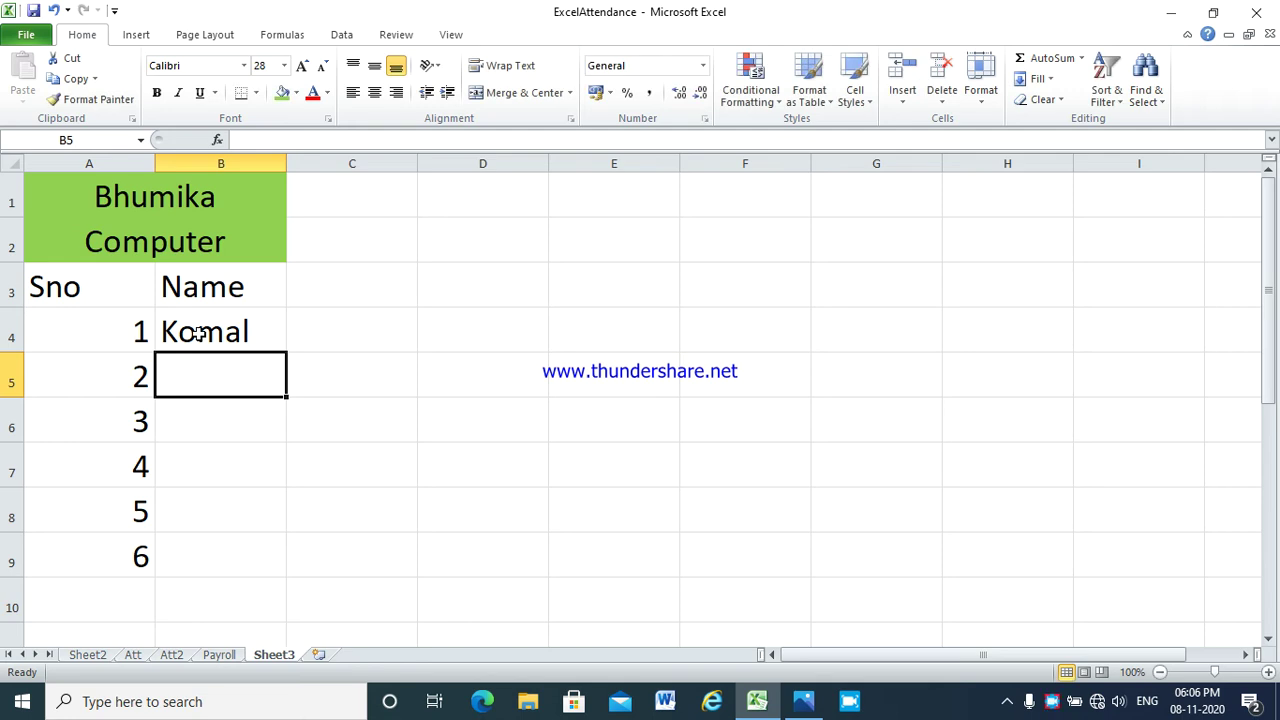
{"action": "type", "text": "Rashid"}
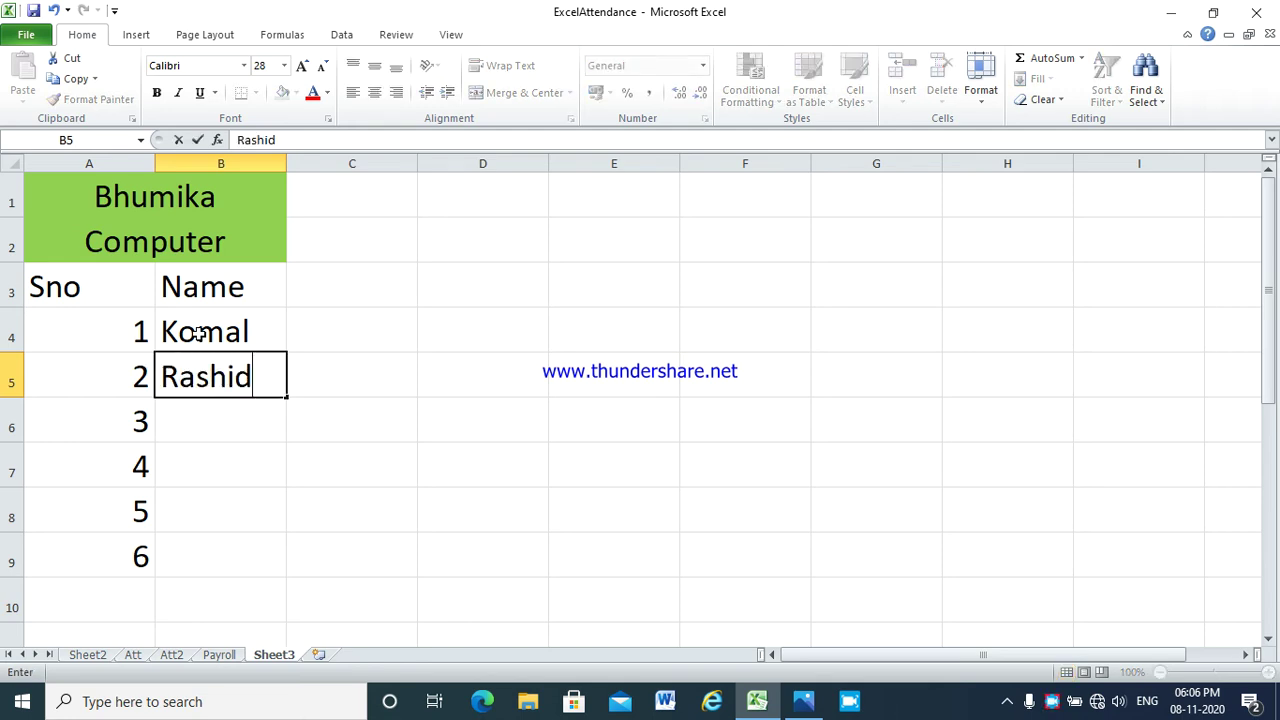
{"action": "key", "text": "Return"}
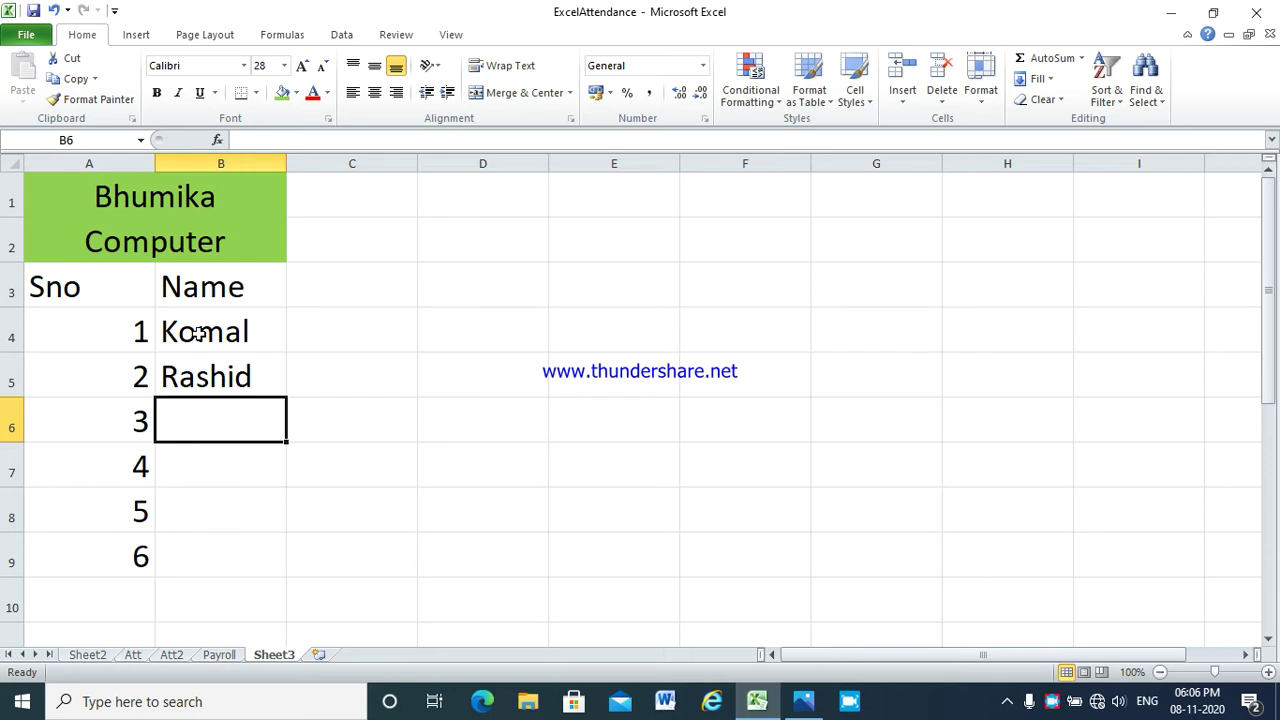
{"action": "type", "text": "N"}
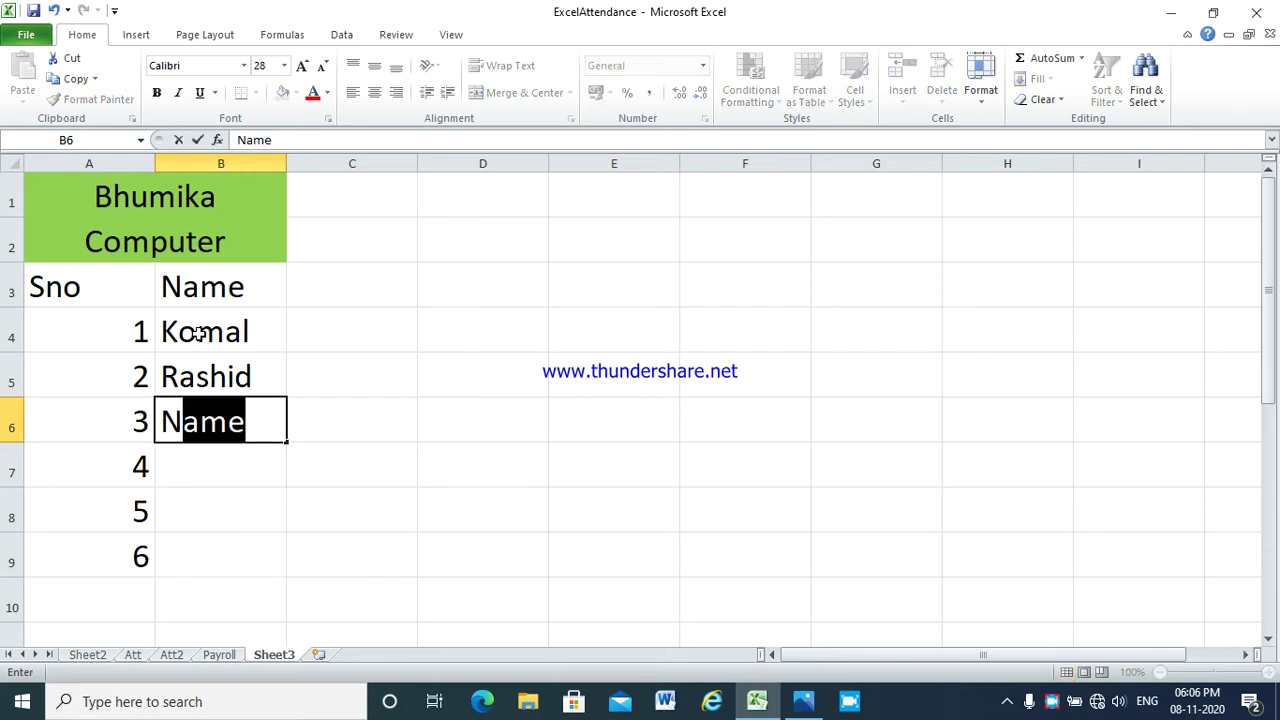
{"action": "type", "text": "irmal"}
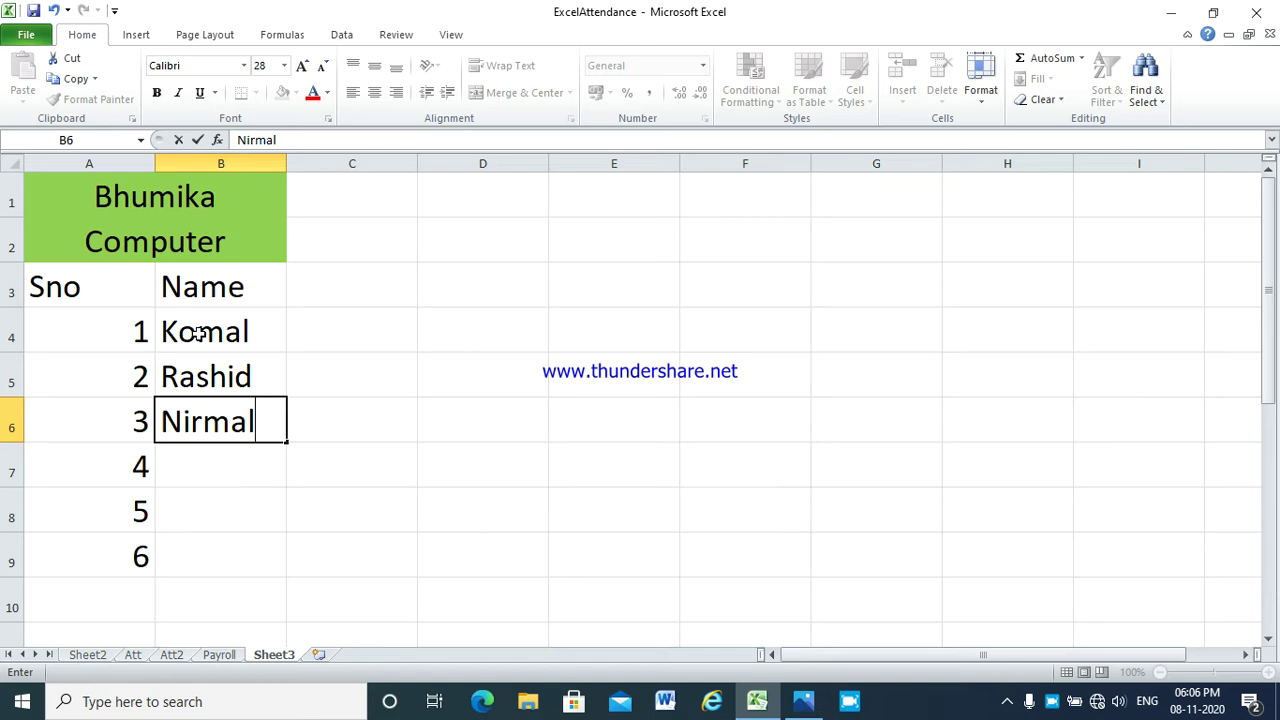
{"action": "key", "text": "Return"}
Enter the remaining three employees' names in B7:B9 of the Name column.
{"action": "type", "text": "R"}
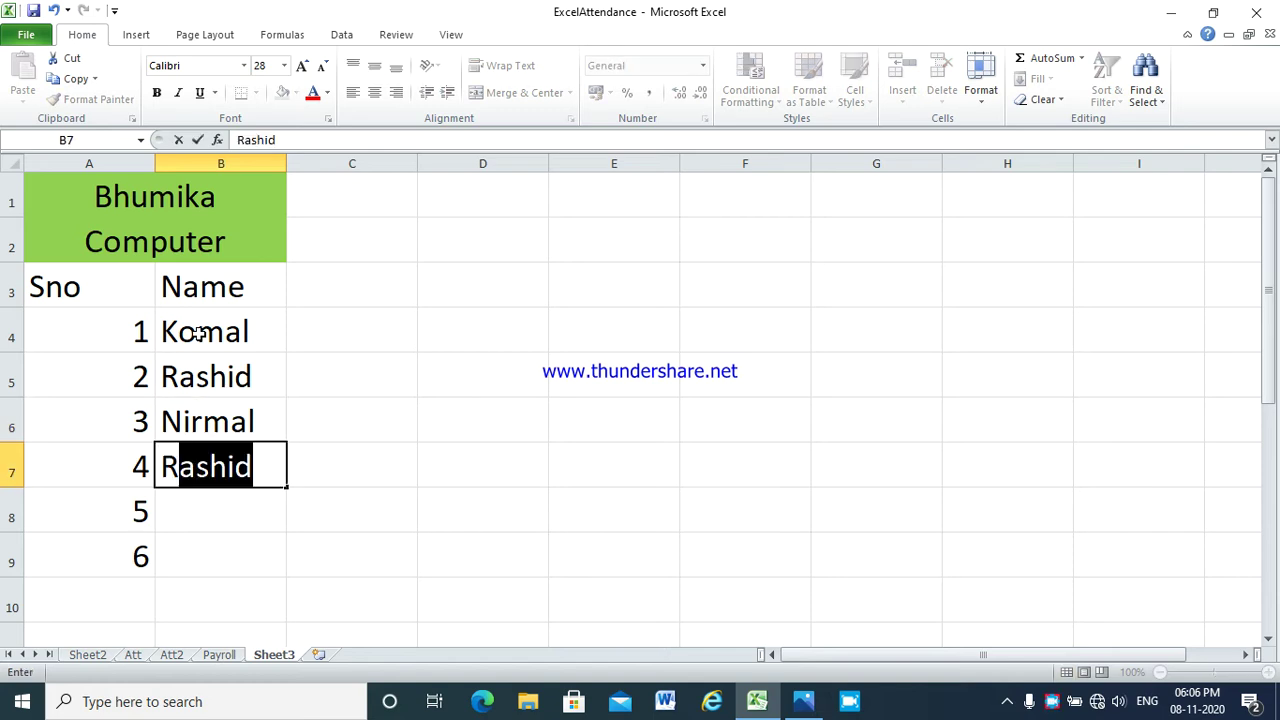
{"action": "type", "text": "adha"}
{"action": "key", "text": "Return"}
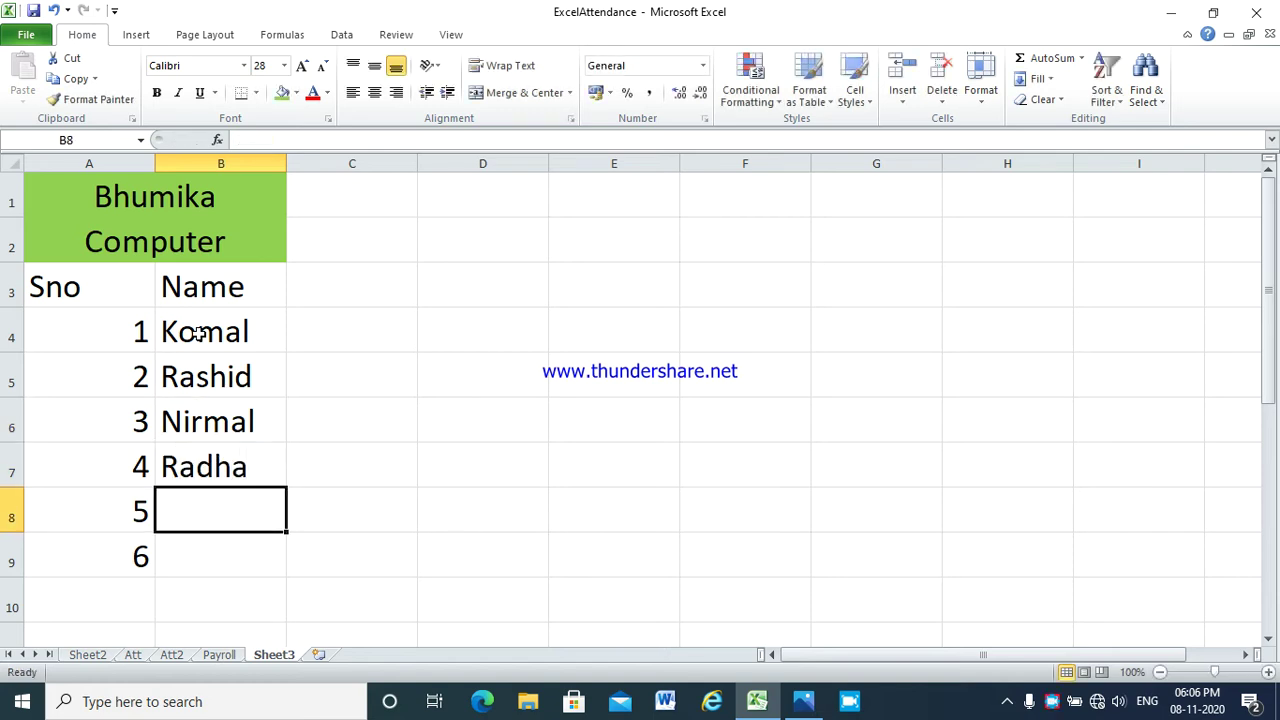
{"action": "type", "text": "Rakesh"}
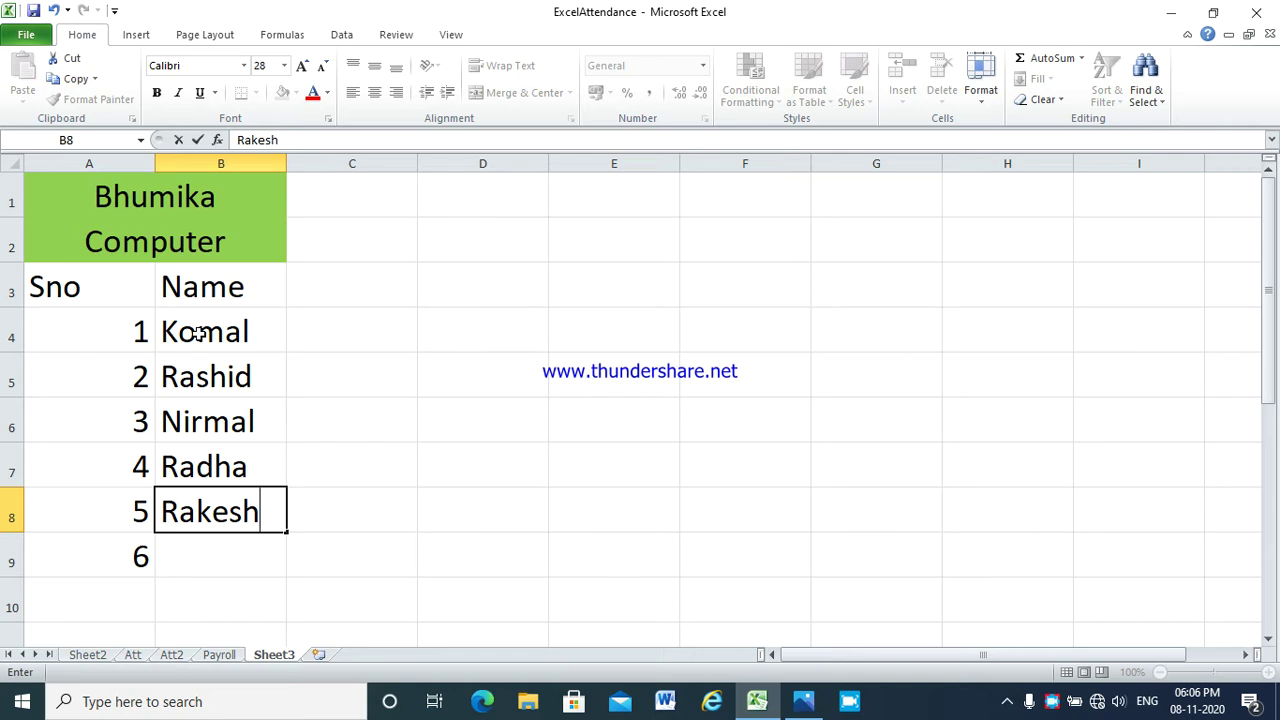
{"action": "key", "text": "Return"}
{"action": "type", "text": "Ra"}
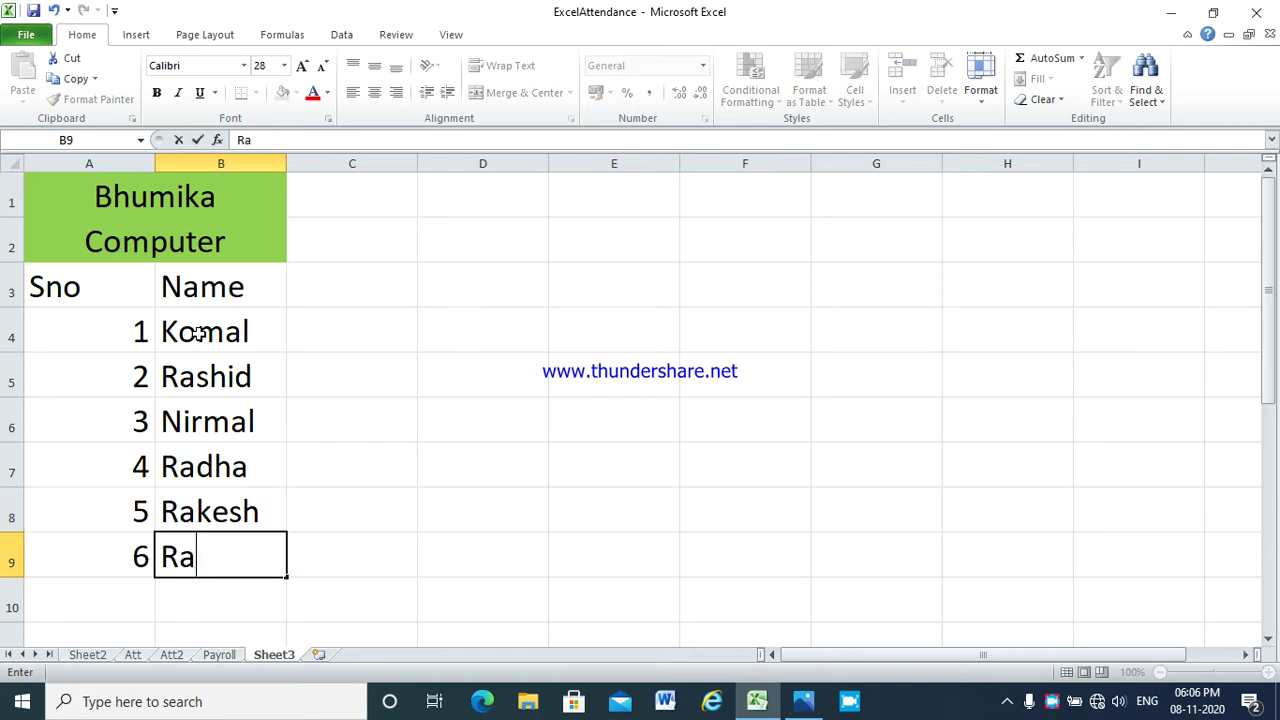
{"action": "type", "text": "ju"}
{"action": "key", "text": "Tab"}
Add the column heading Basic Salary in C3, beside the Name heading.
{"action": "key", "text": "Up"}
{"action": "key", "text": "Up"}
{"action": "key", "text": "Up"}
{"action": "key", "text": "Up"}
{"action": "key", "text": "Up"}
{"action": "key", "text": "Up"}
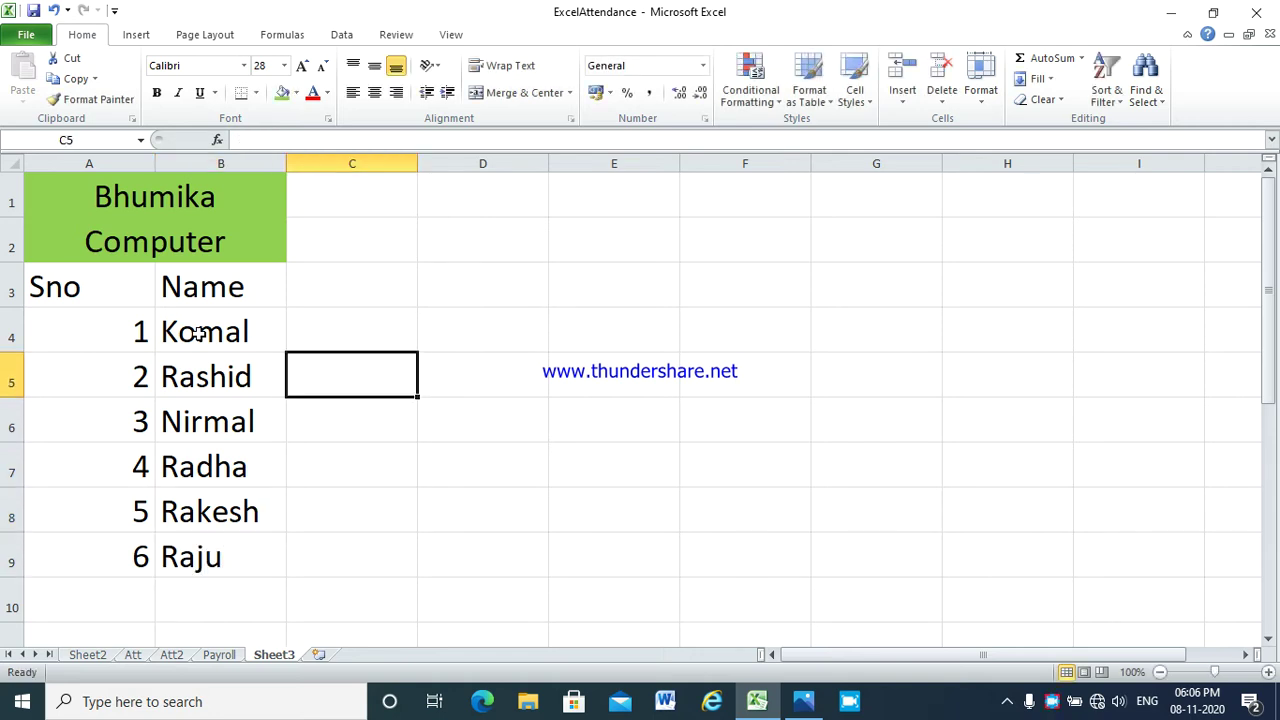
{"action": "type", "text": "B"}
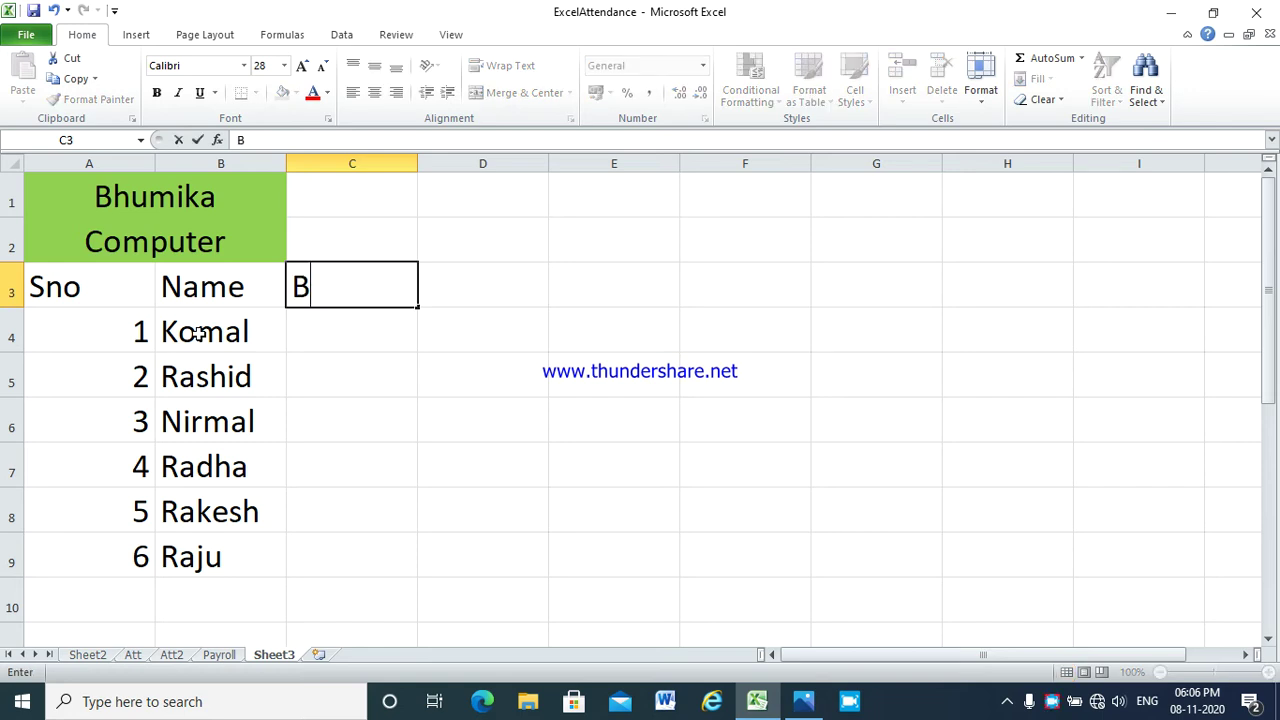
{"action": "type", "text": "sic"}
{"action": "key", "text": "BackSpace"}
{"action": "key", "text": "BackSpace"}
{"action": "key", "text": "BackSpace"}
{"action": "type", "text": "asic "}
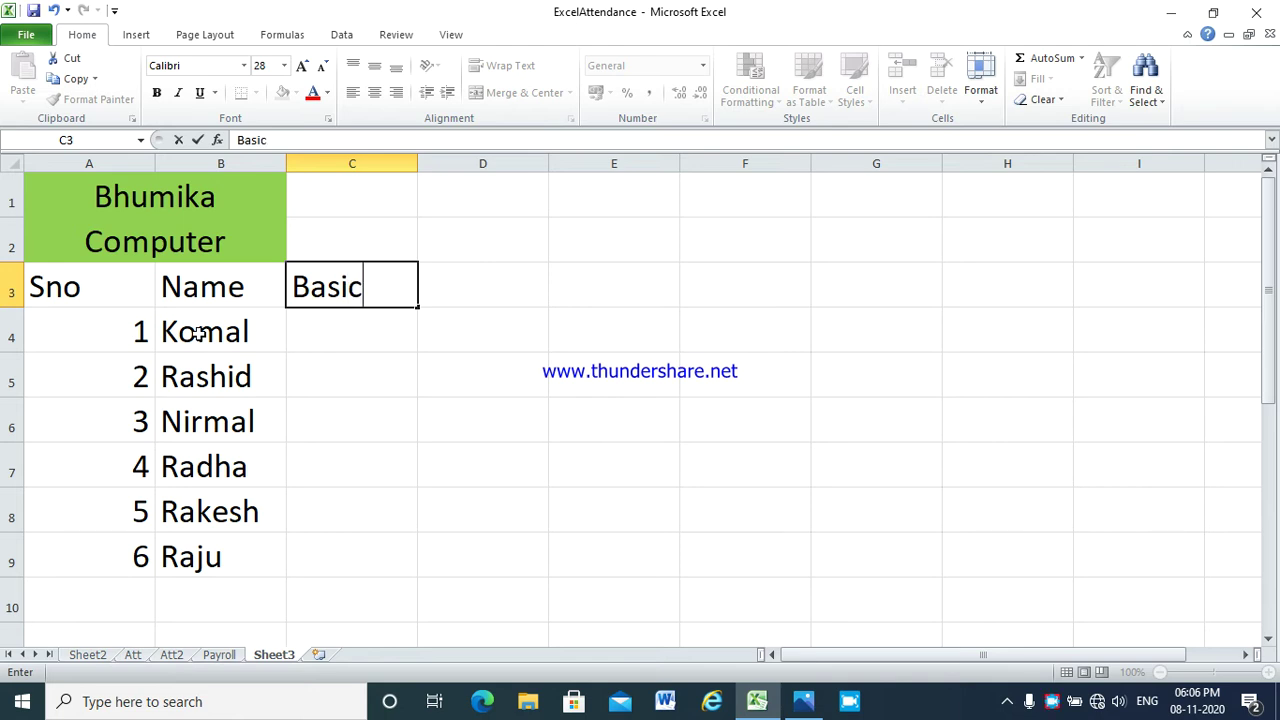
{"action": "type", "text": "Salary"}
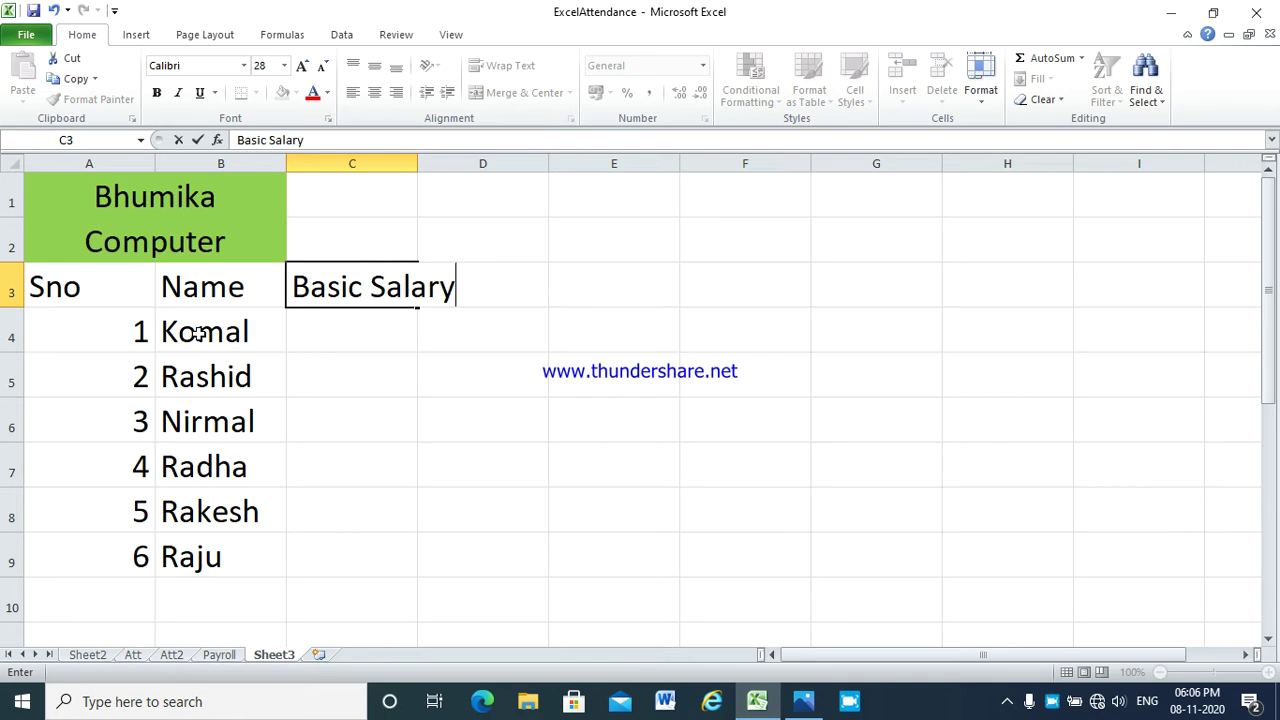
{"action": "key", "text": "Return"}
Enter the basic salaries 12000, 23000 and 34000 in C4:C6 for the first three employees.
{"action": "key", "text": "Left"}
{"action": "key", "text": "Down"}
{"action": "key", "text": "Right"}
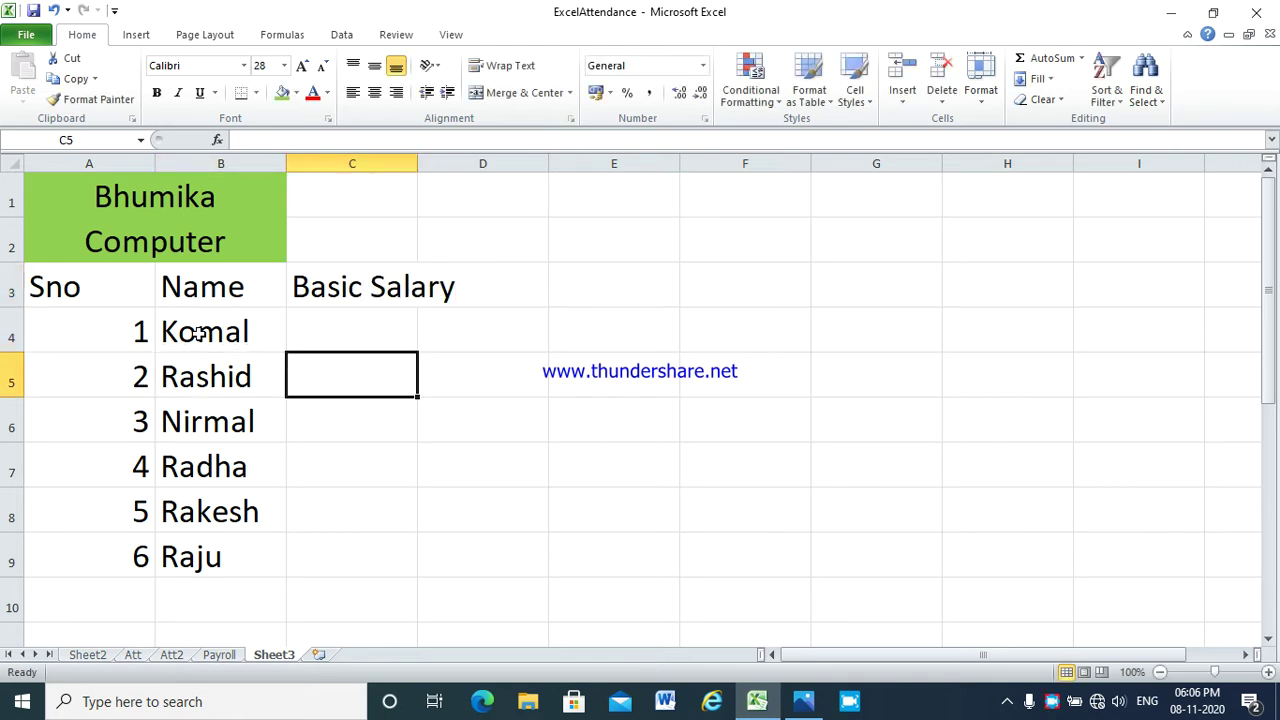
{"action": "key", "text": "Up"}
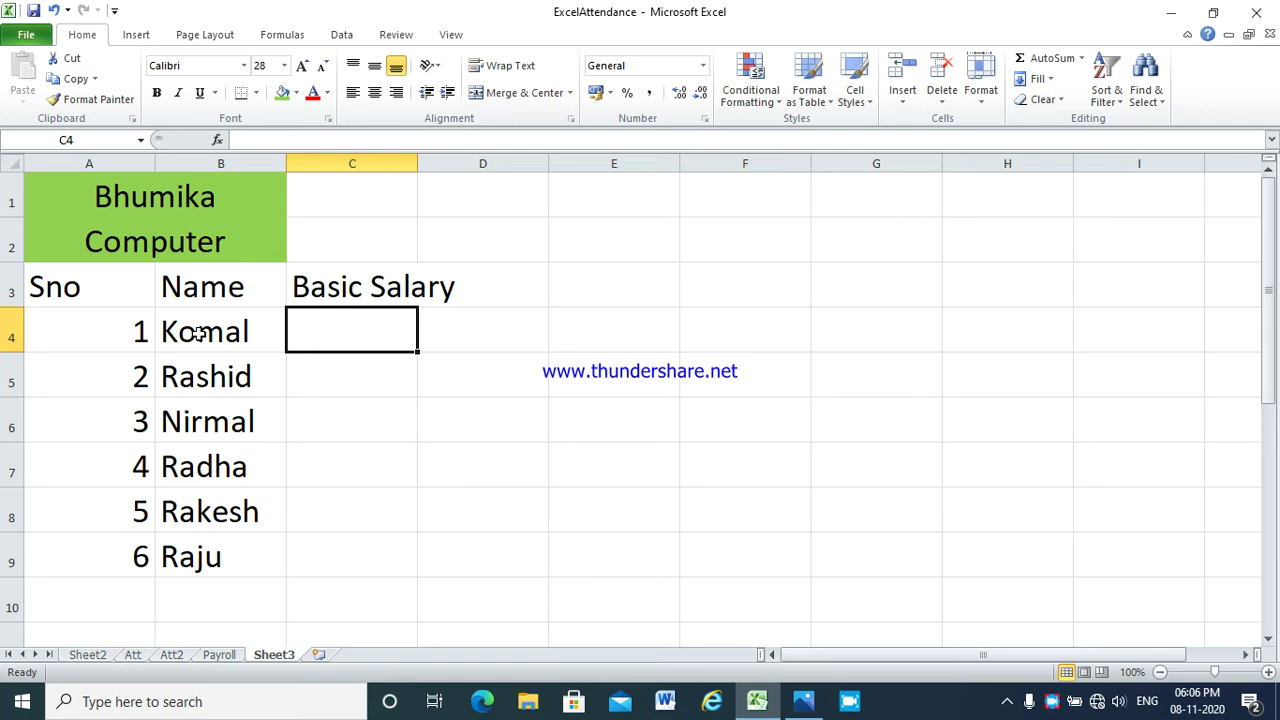
{"action": "type", "text": "12000"}
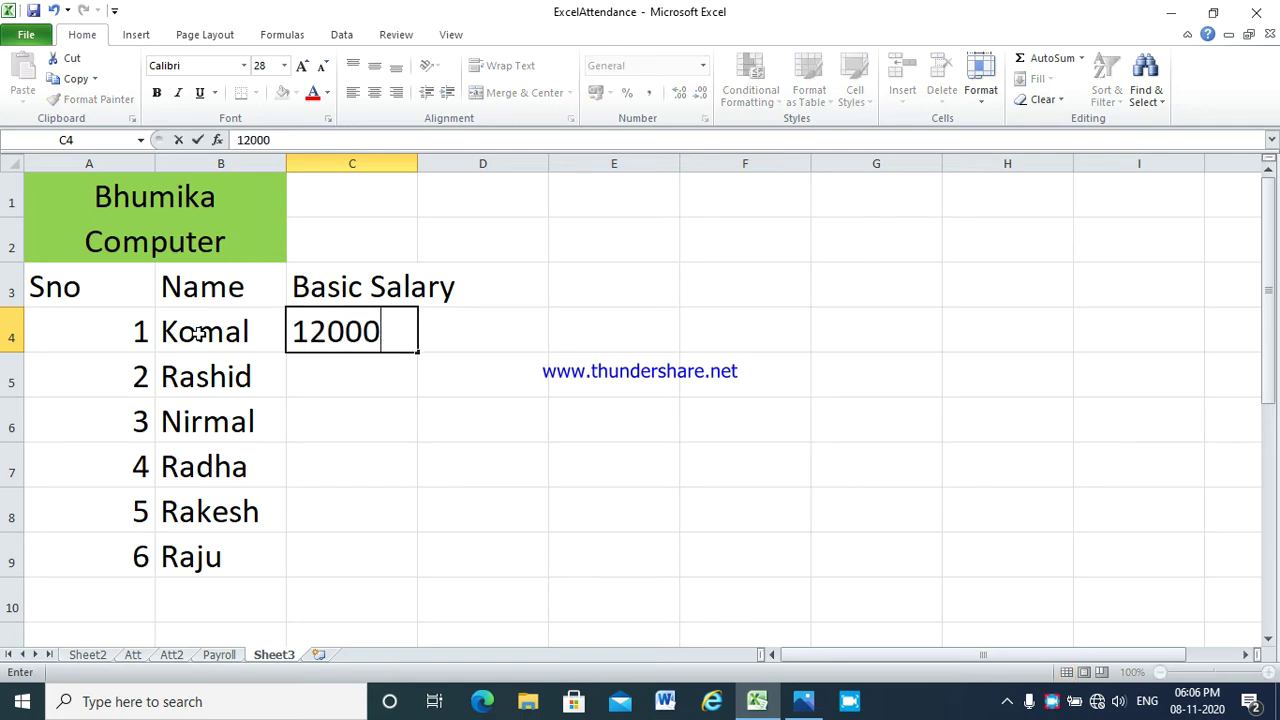
{"action": "key", "text": "Return"}
{"action": "type", "text": "23000"}
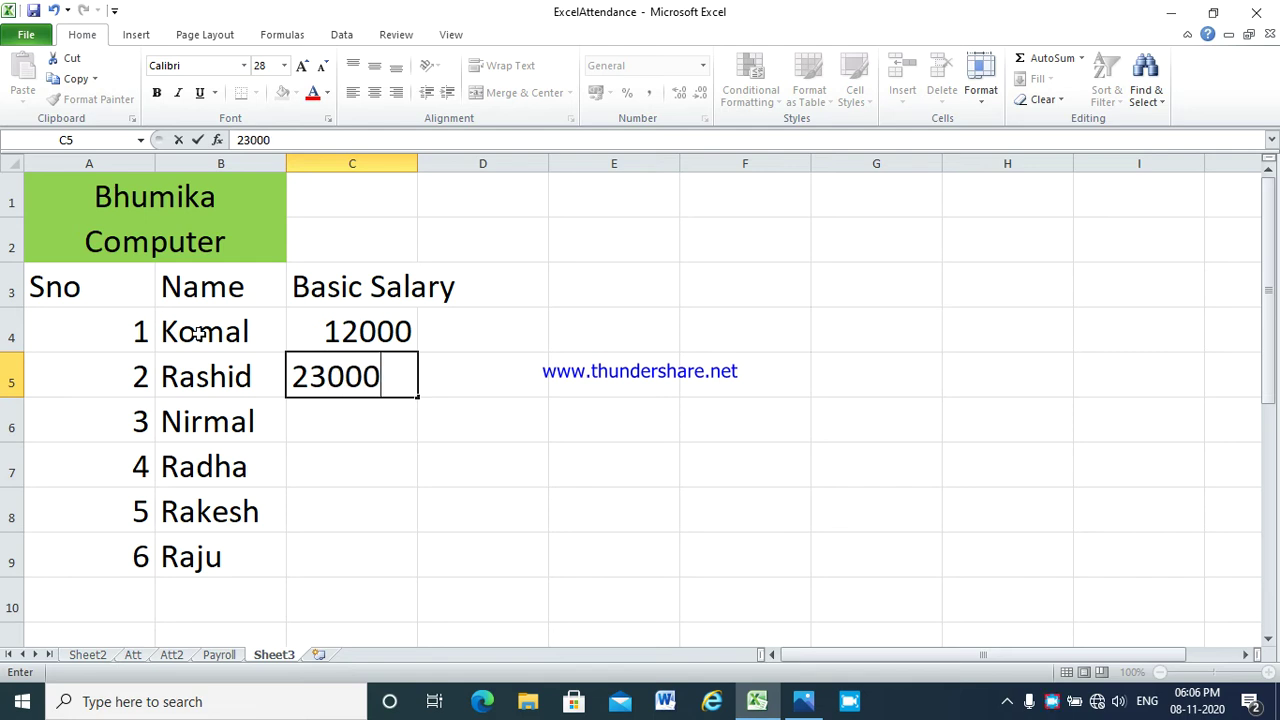
{"action": "key", "text": "Return"}
{"action": "type", "text": "34"}
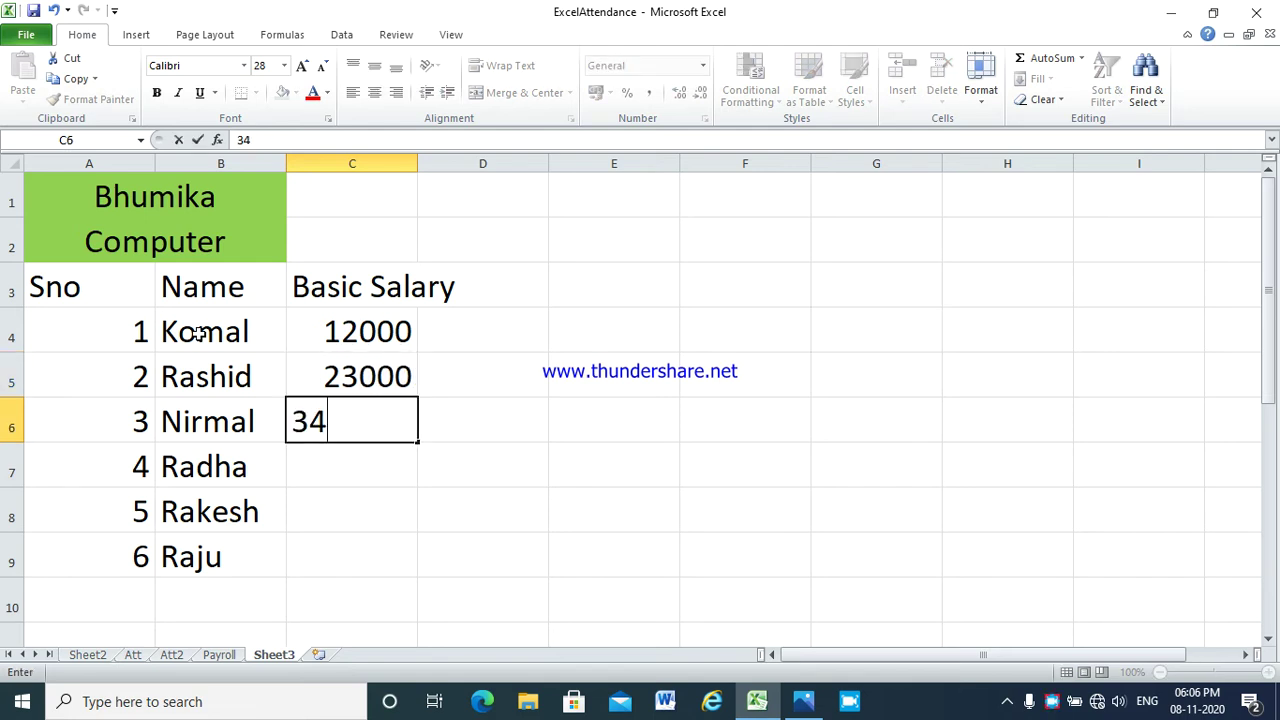
{"action": "type", "text": "000"}
{"action": "key", "text": "Return"}
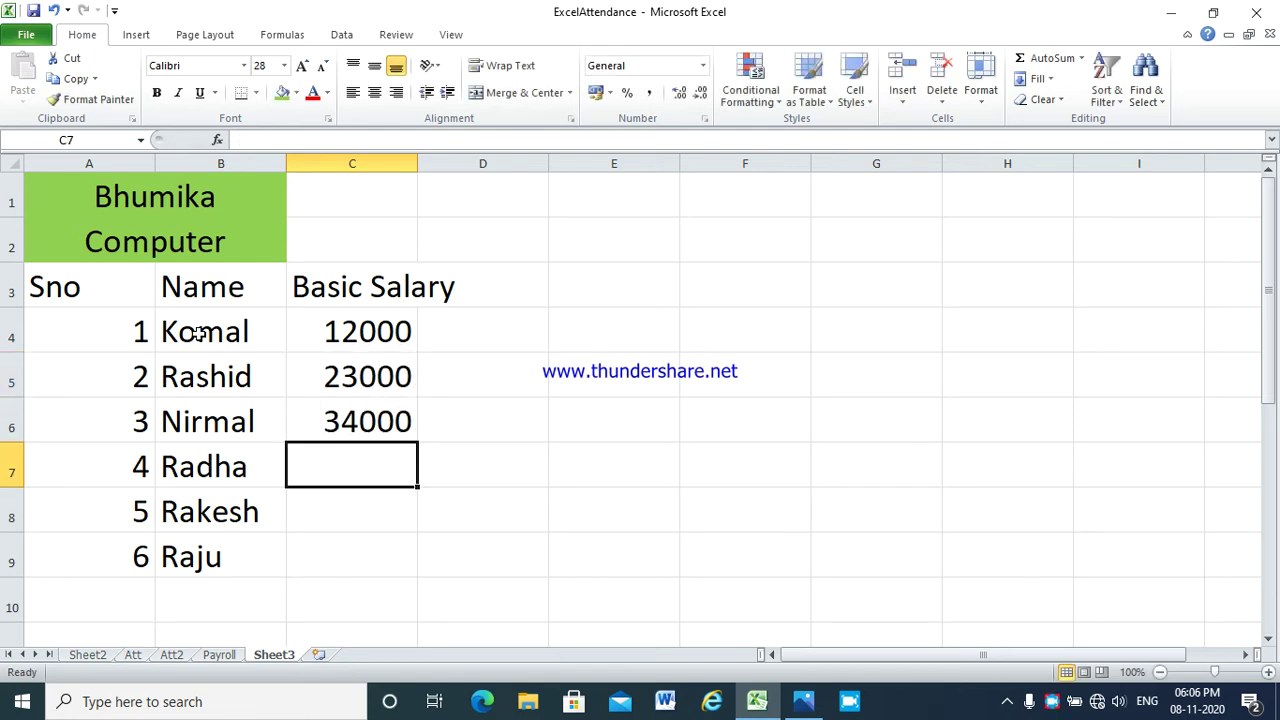
Enter the basic salaries 45000, 23000 and 45000 in C7:C9 for the last three employees.
{"action": "type", "text": "45000"}
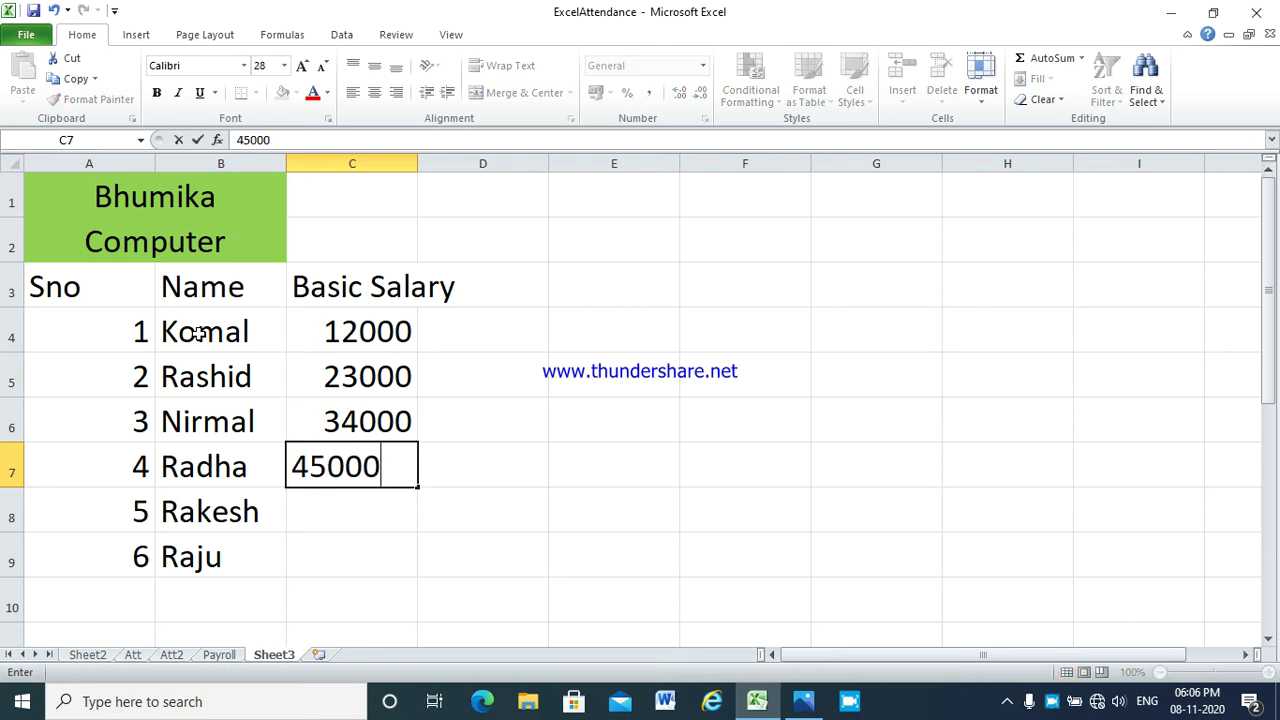
{"action": "key", "text": "Return"}
{"action": "type", "text": "23000"}
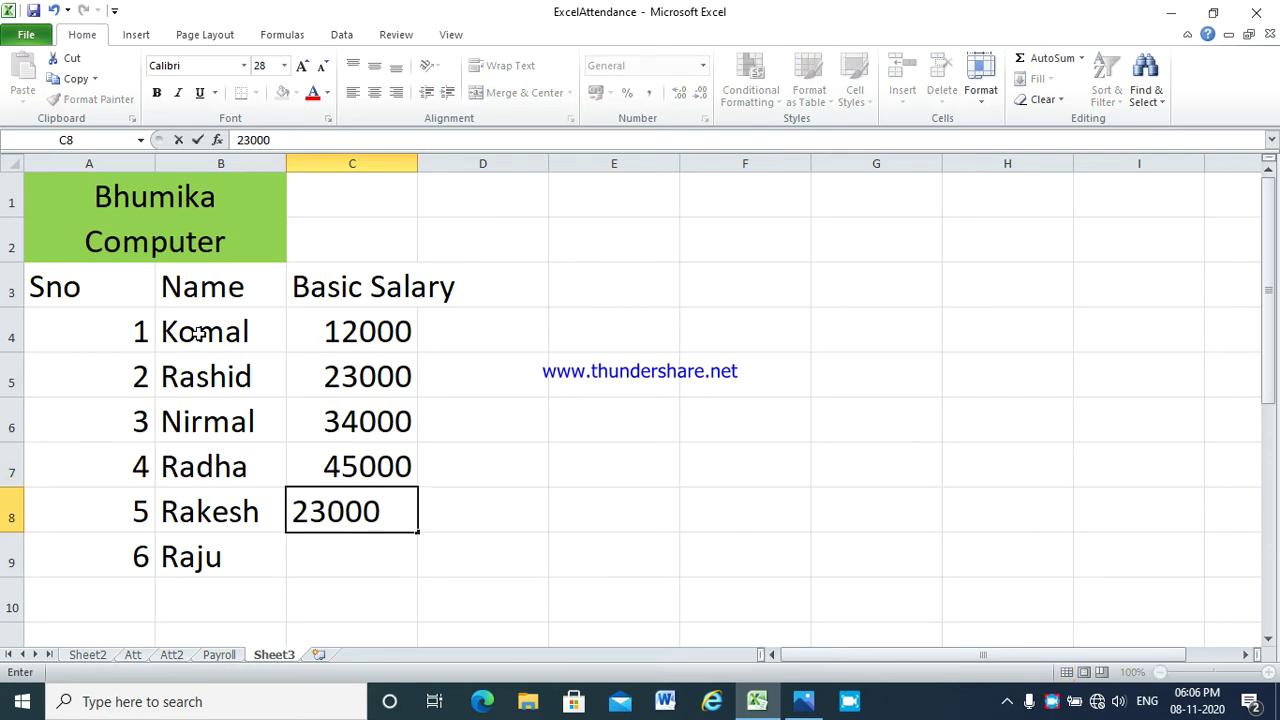
{"action": "key", "text": "Return"}
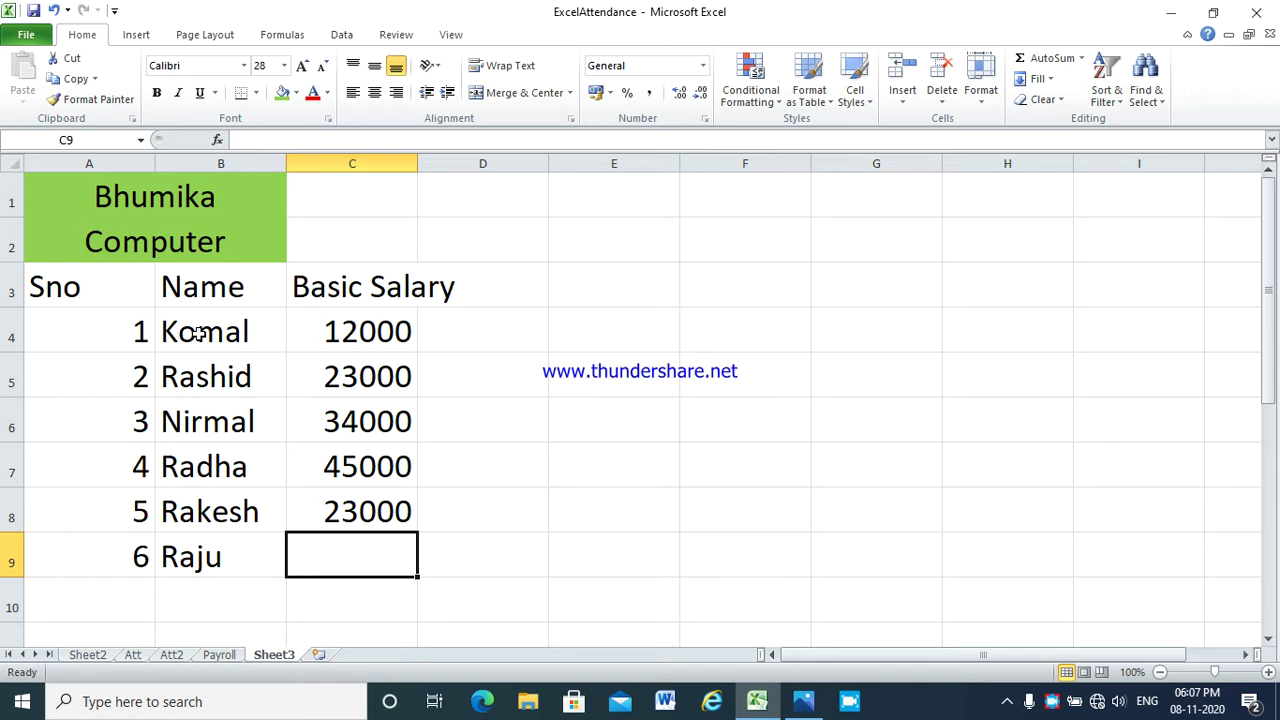
{"action": "type", "text": "45"}
{"action": "key", "text": "Return"}
{"action": "key", "text": "Up"}
{"action": "type", "text": "3"}
{"action": "key", "text": "BackSpace"}
{"action": "type", "text": "4500"}
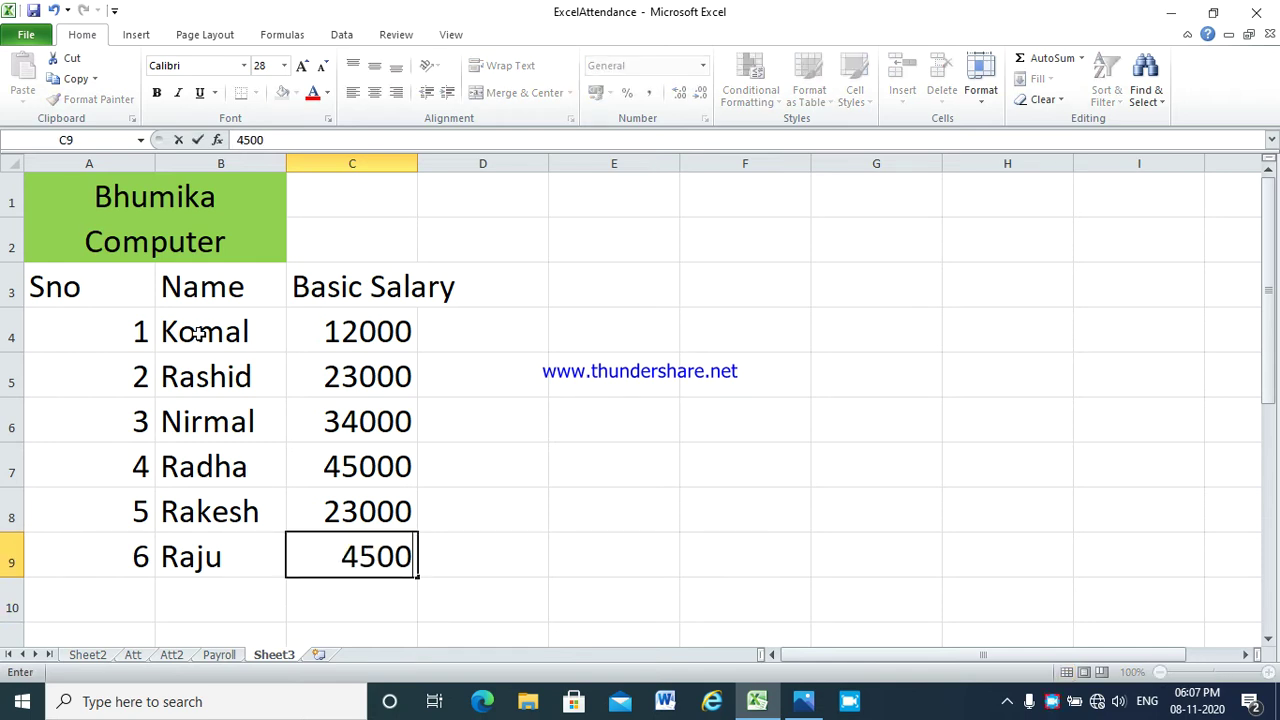
{"action": "type", "text": "0"}
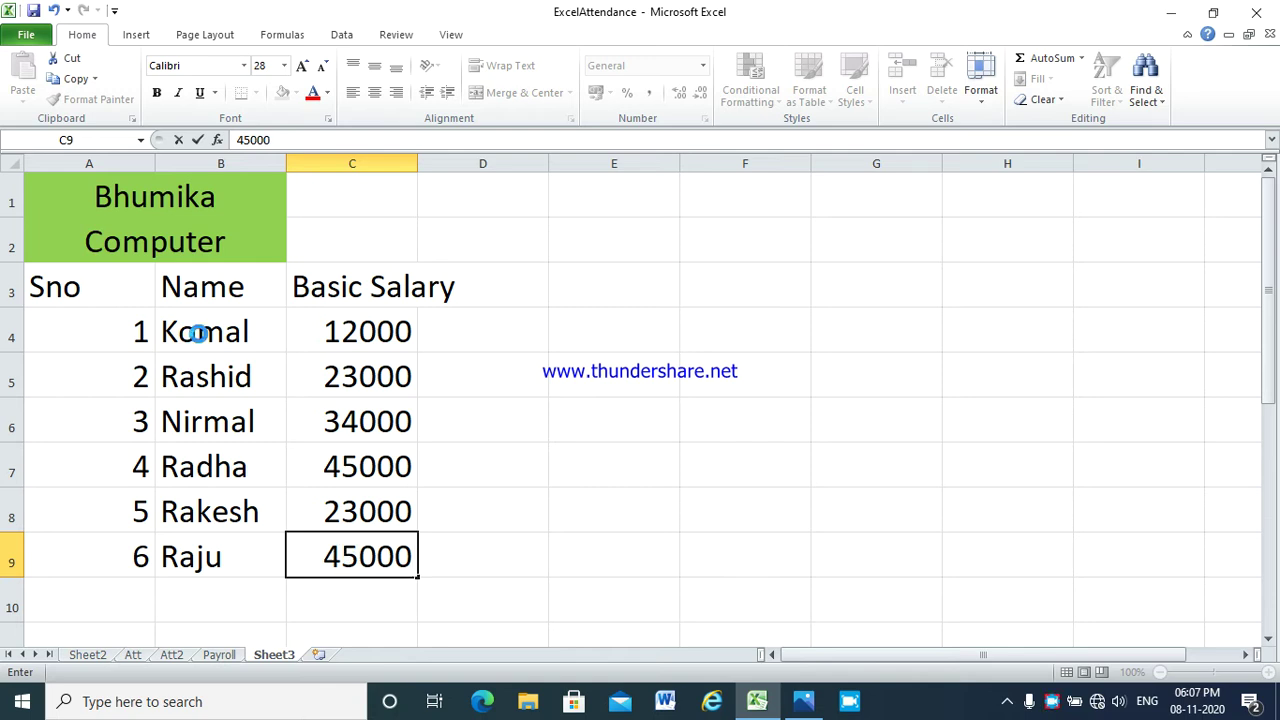
{"action": "key", "text": "Right"}
Add the column heading DA in D3, beside the Basic Salary heading.
{"action": "key", "text": "Up"}
{"action": "key", "text": "Up"}
{"action": "key", "text": "Up"}
{"action": "key", "text": "Up"}
{"action": "key", "text": "Up"}
{"action": "key", "text": "Up"}
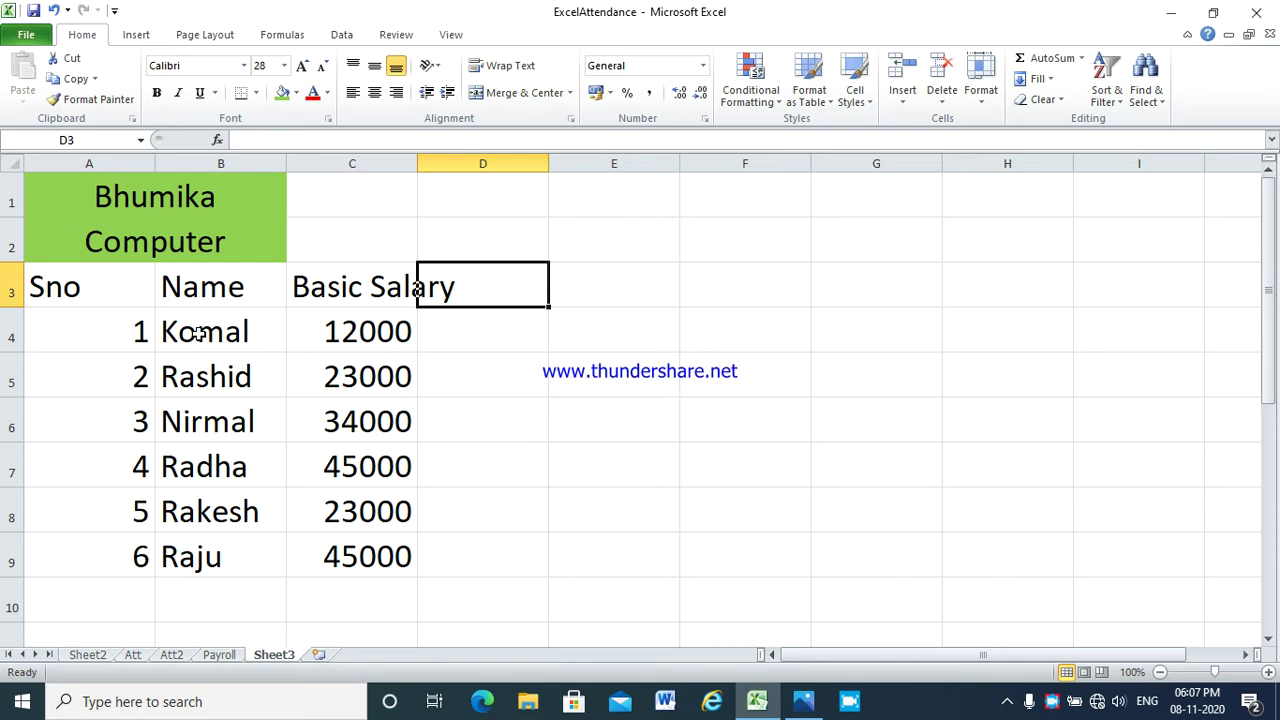
{"action": "type", "text": "DA"}
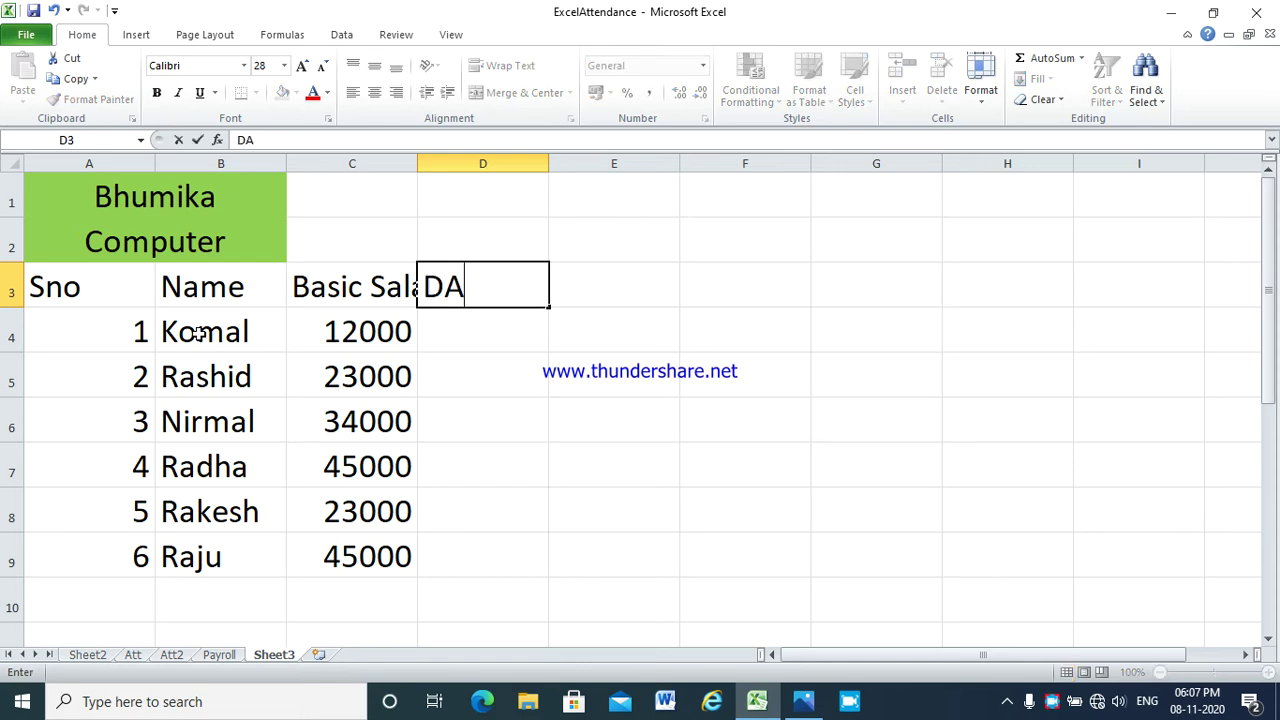
{"action": "key", "text": "Return"}
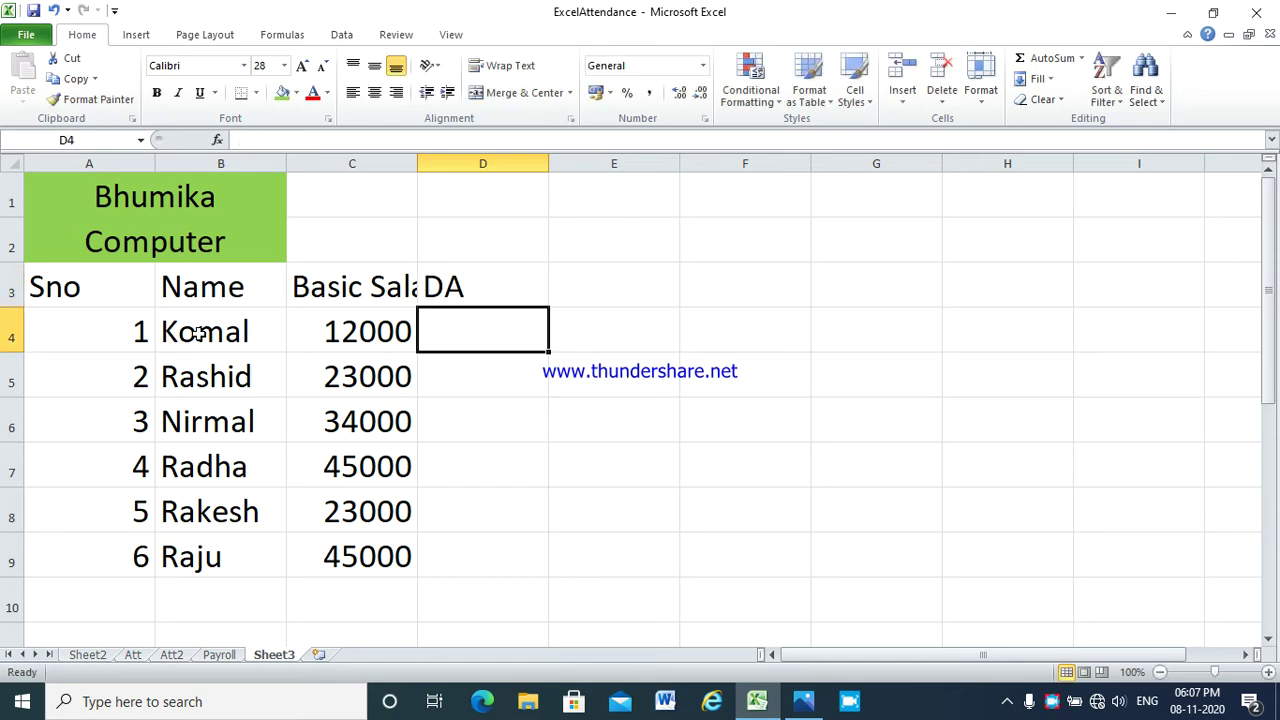
Enter the rate 10% in D2, above the DA heading.
{"action": "key", "text": "Up"}
{"action": "key", "text": "Up"}
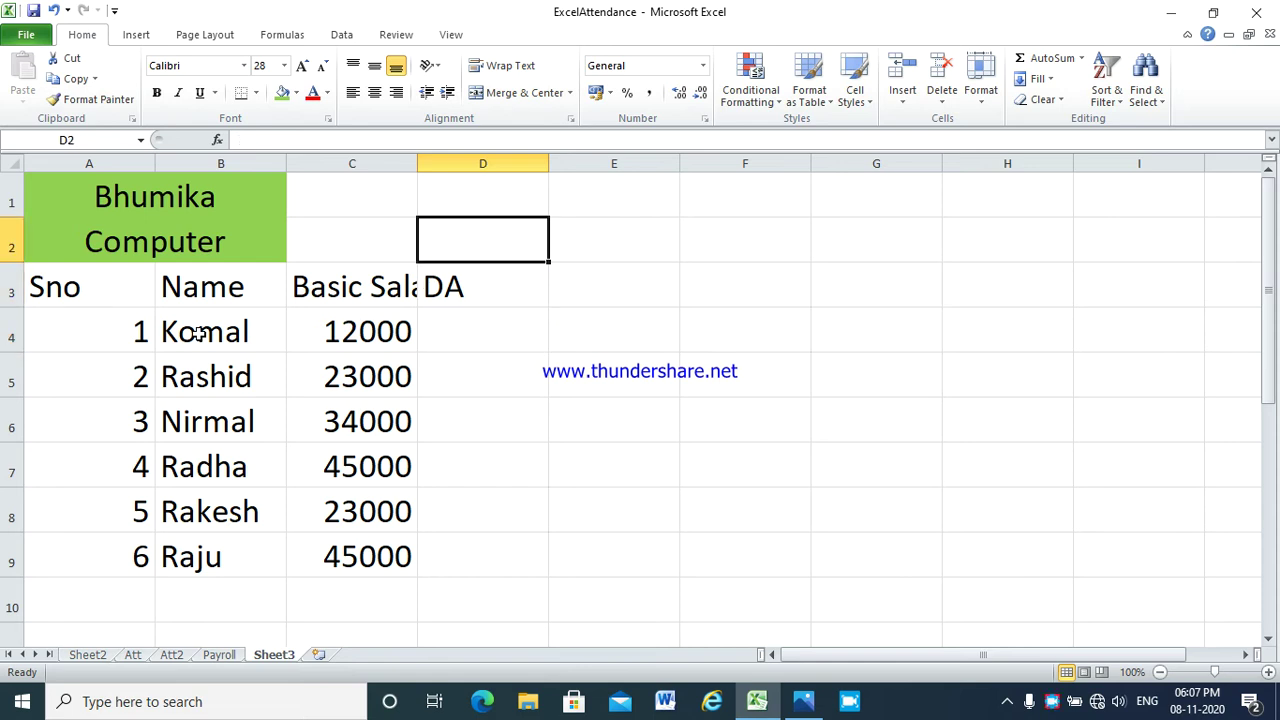
{"action": "type", "text": "10%"}
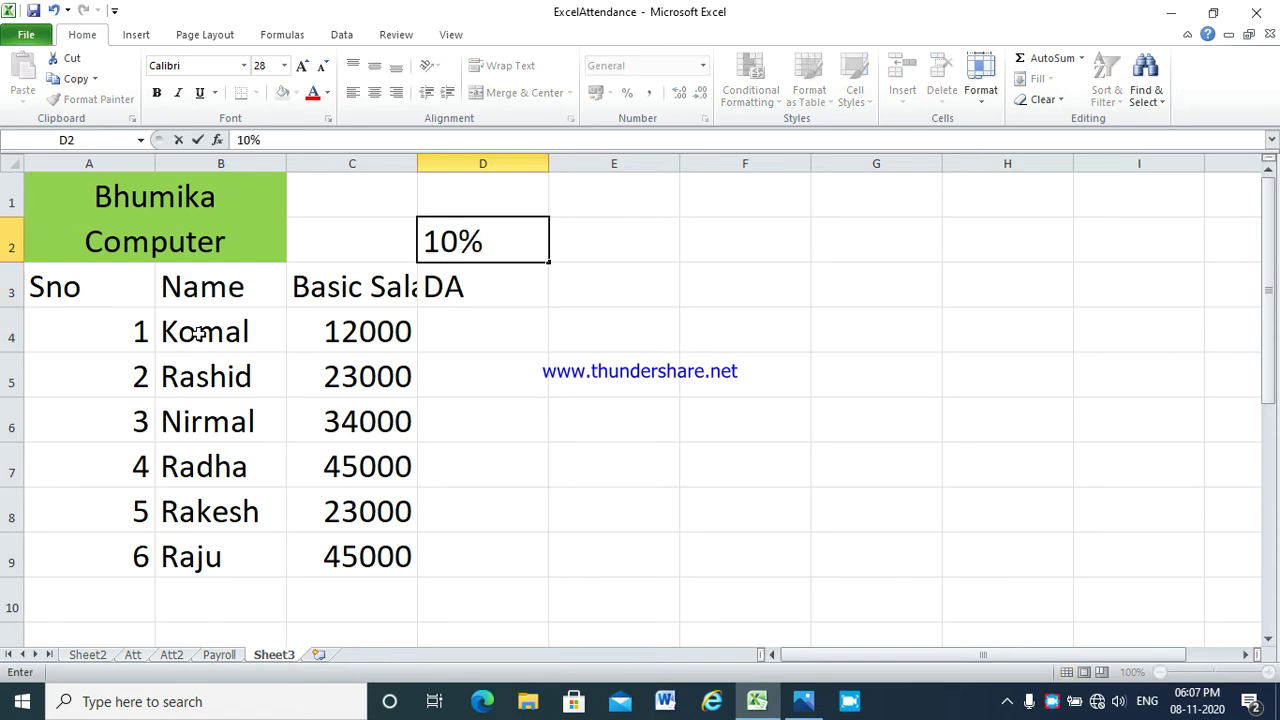
{"action": "key", "text": "Return"}
Add the column heading HRA in E3 and enter its rate 7.50% in E2.
{"action": "key", "text": "Right"}
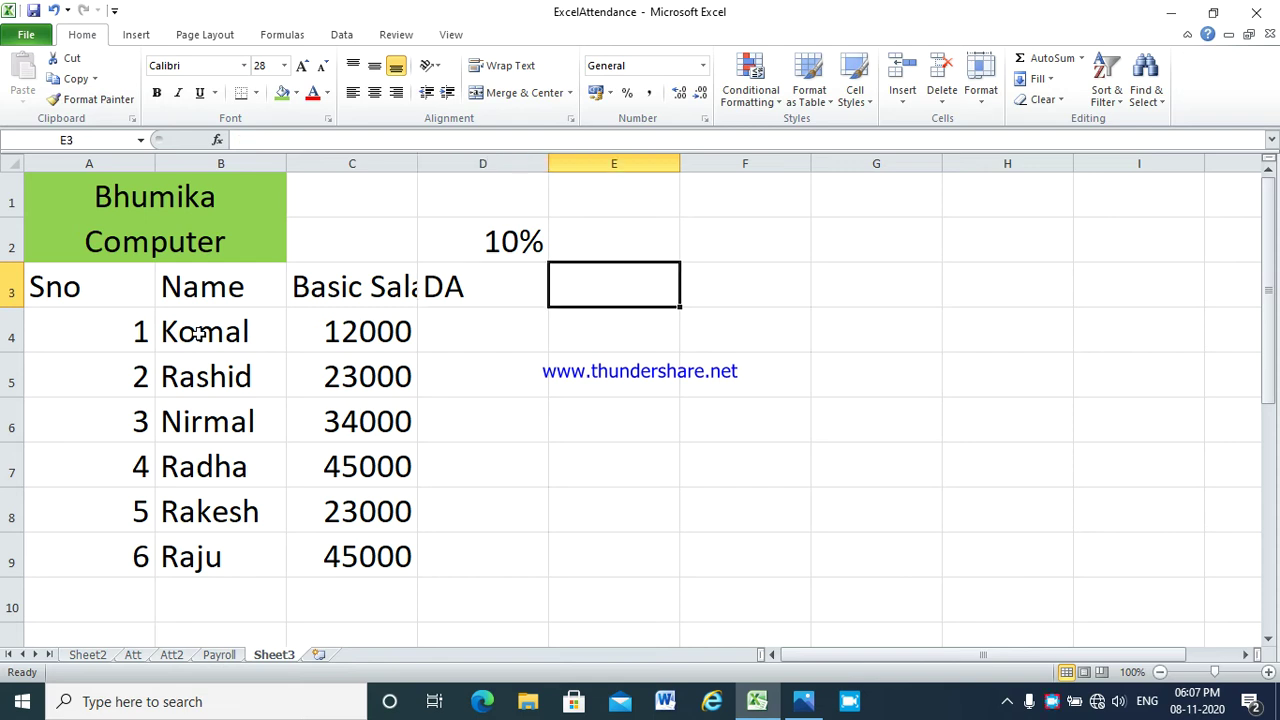
{"action": "type", "text": "HRA"}
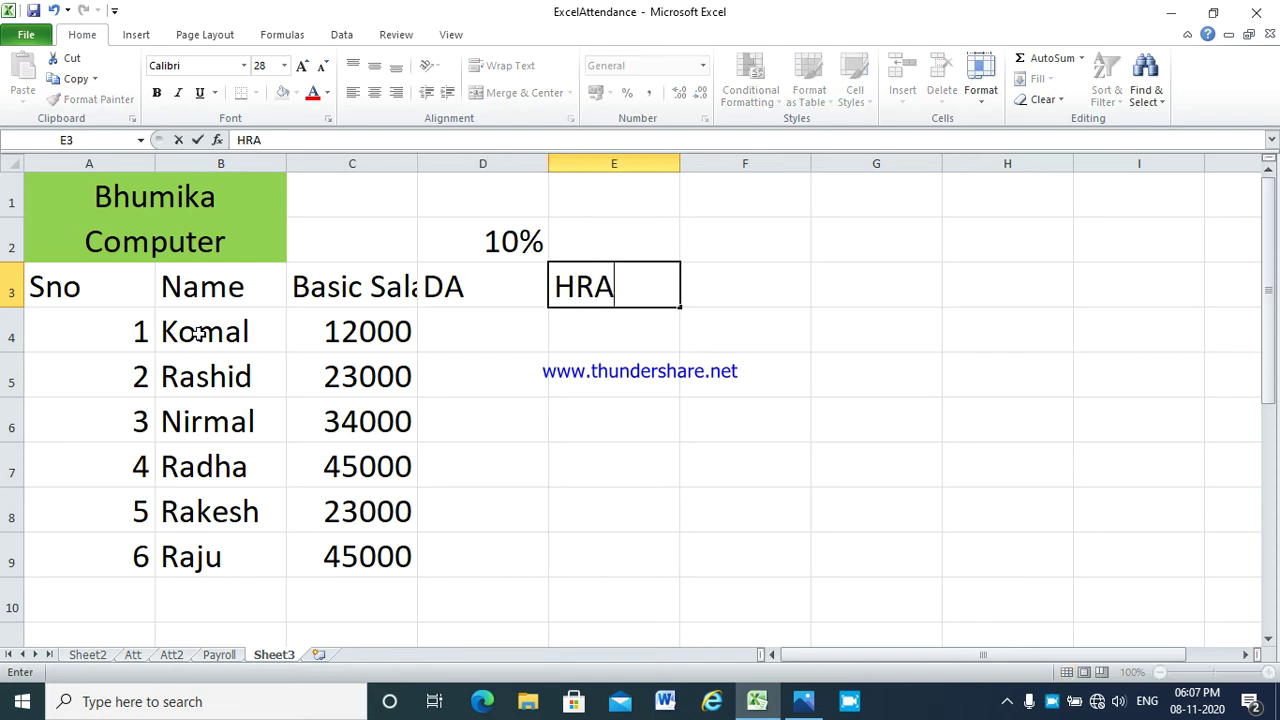
{"action": "key", "text": "Up"}
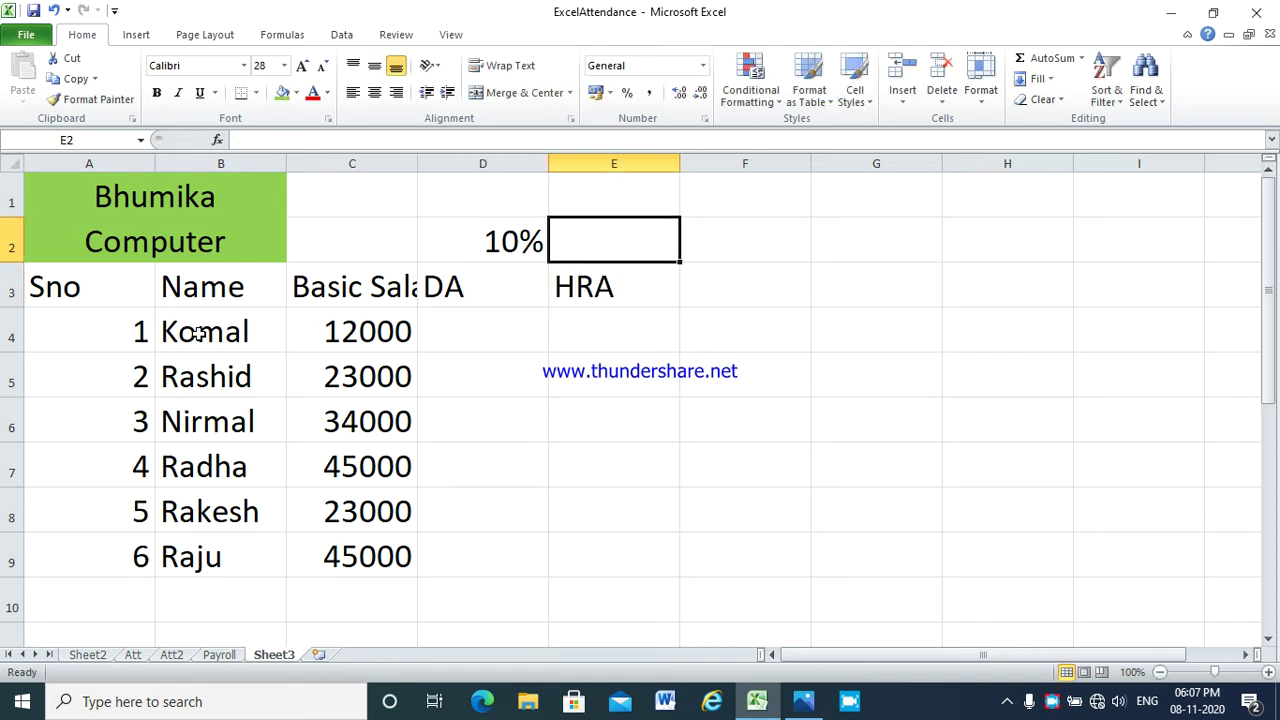
{"action": "type", "text": "7.50"}
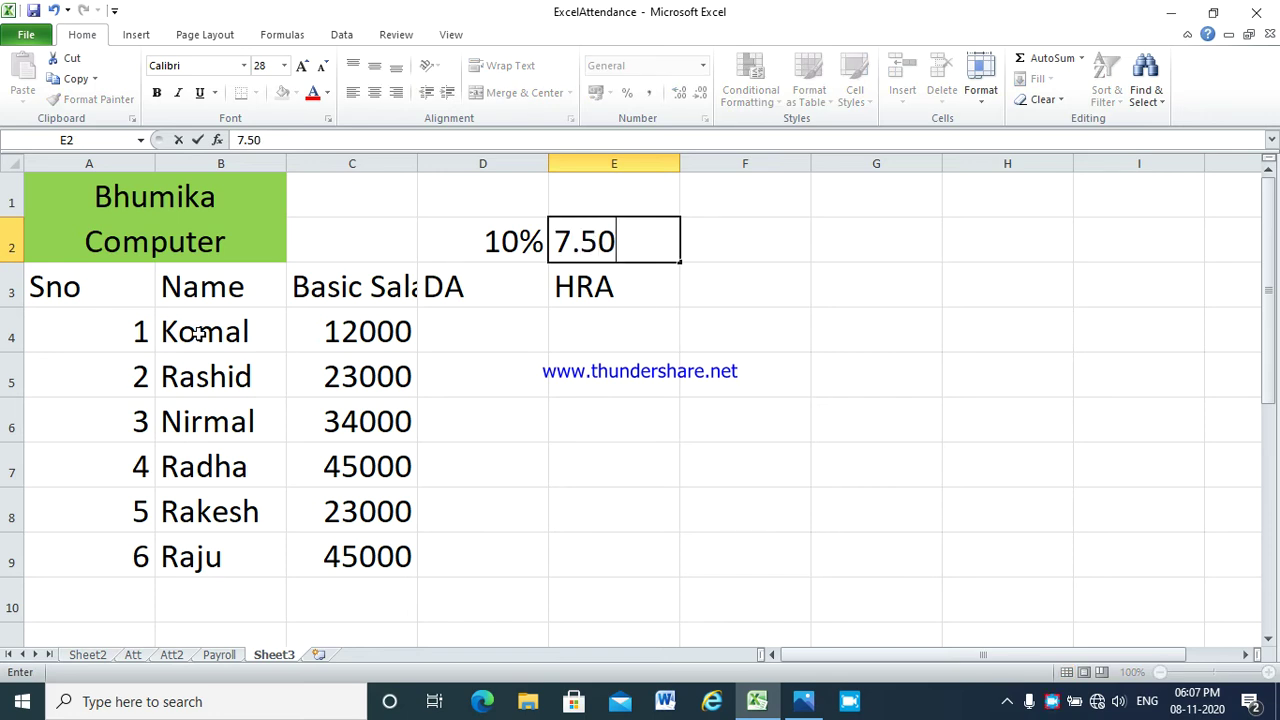
{"action": "type", "text": "%"}
{"action": "key", "text": "Return"}
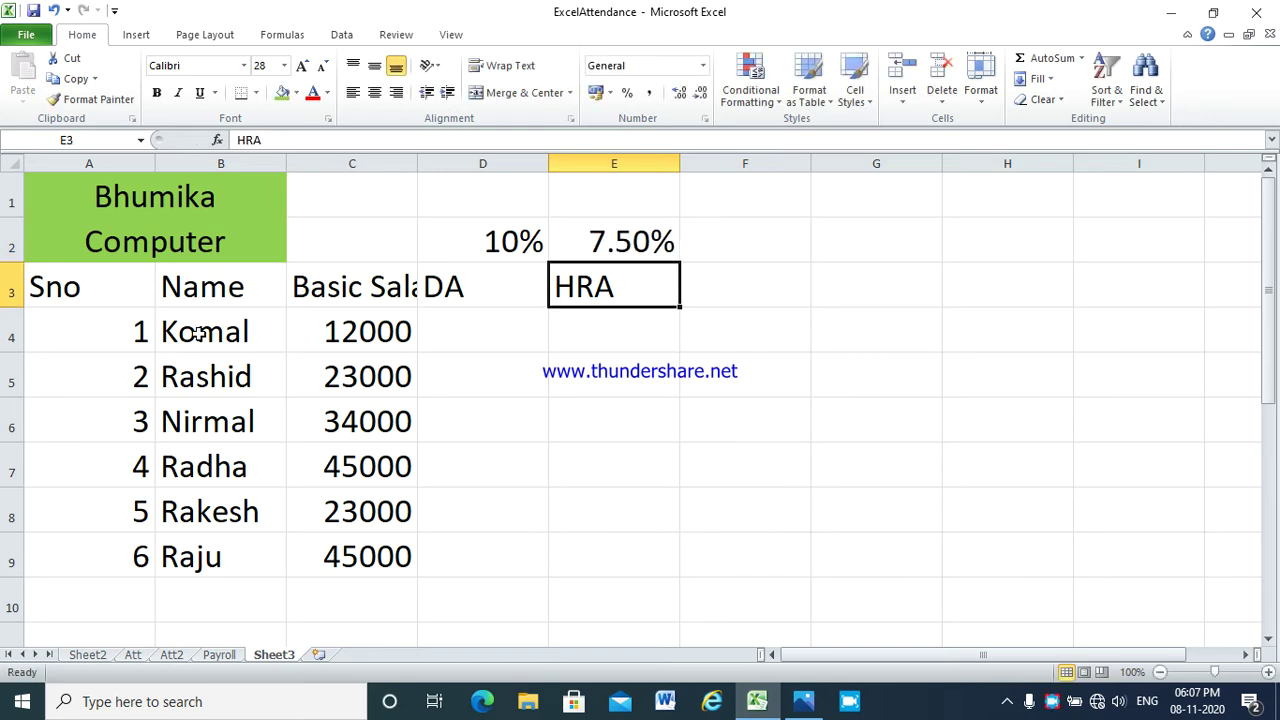
{"action": "key", "text": "Right"}
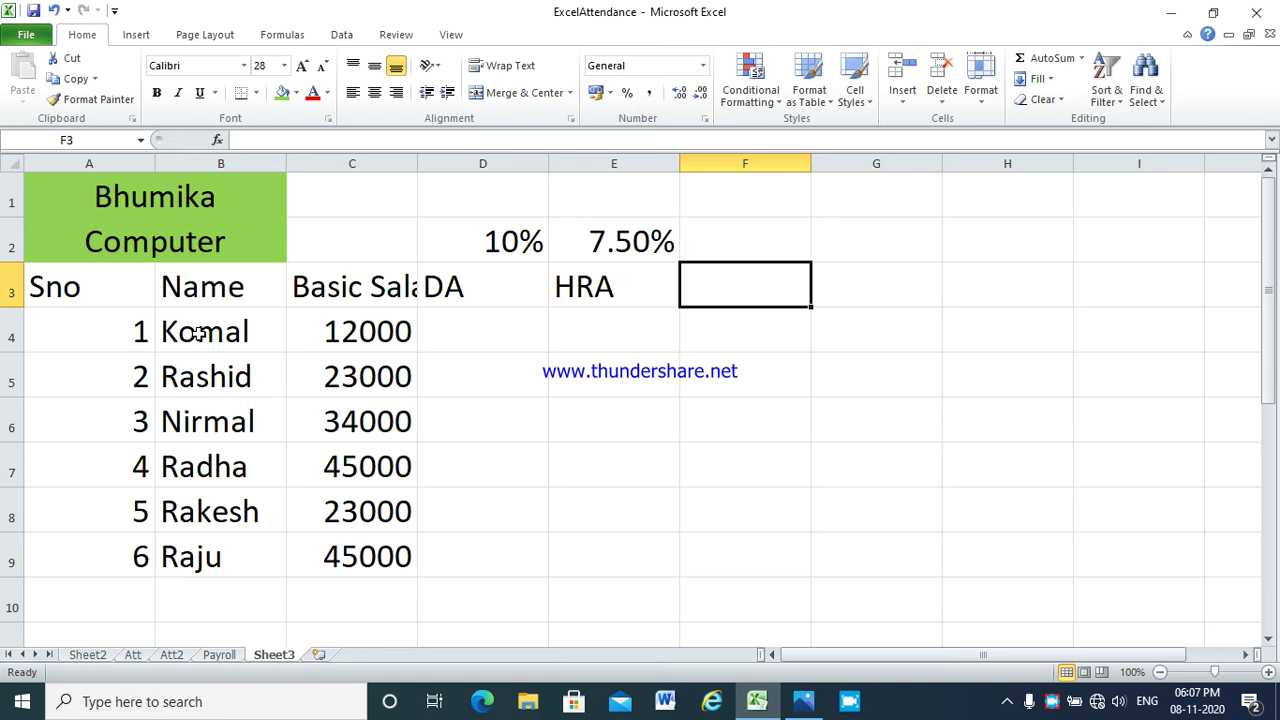
{"action": "key", "text": "Left"}
{"action": "key", "text": "Left"}
{"action": "key", "text": "Up"}
{"action": "key", "text": "Right"}
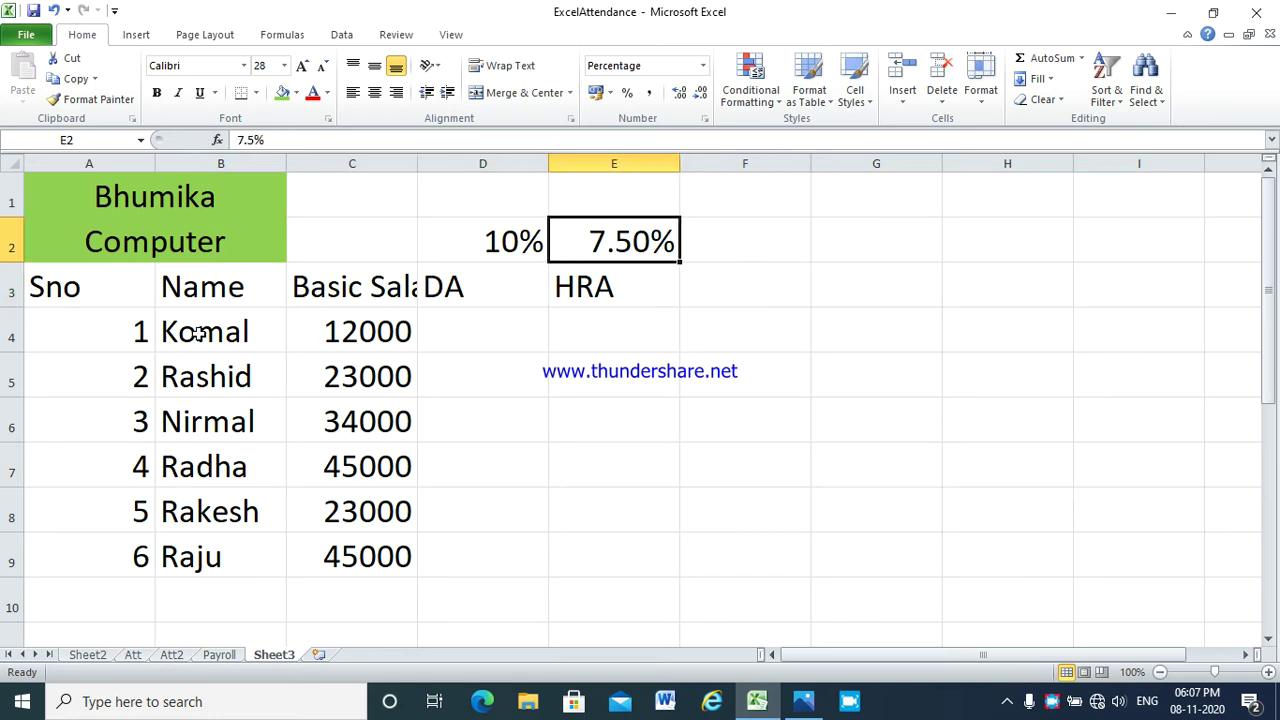
{"action": "key", "text": "Down"}
{"action": "key", "text": "Left"}
{"action": "key", "text": "Down"}
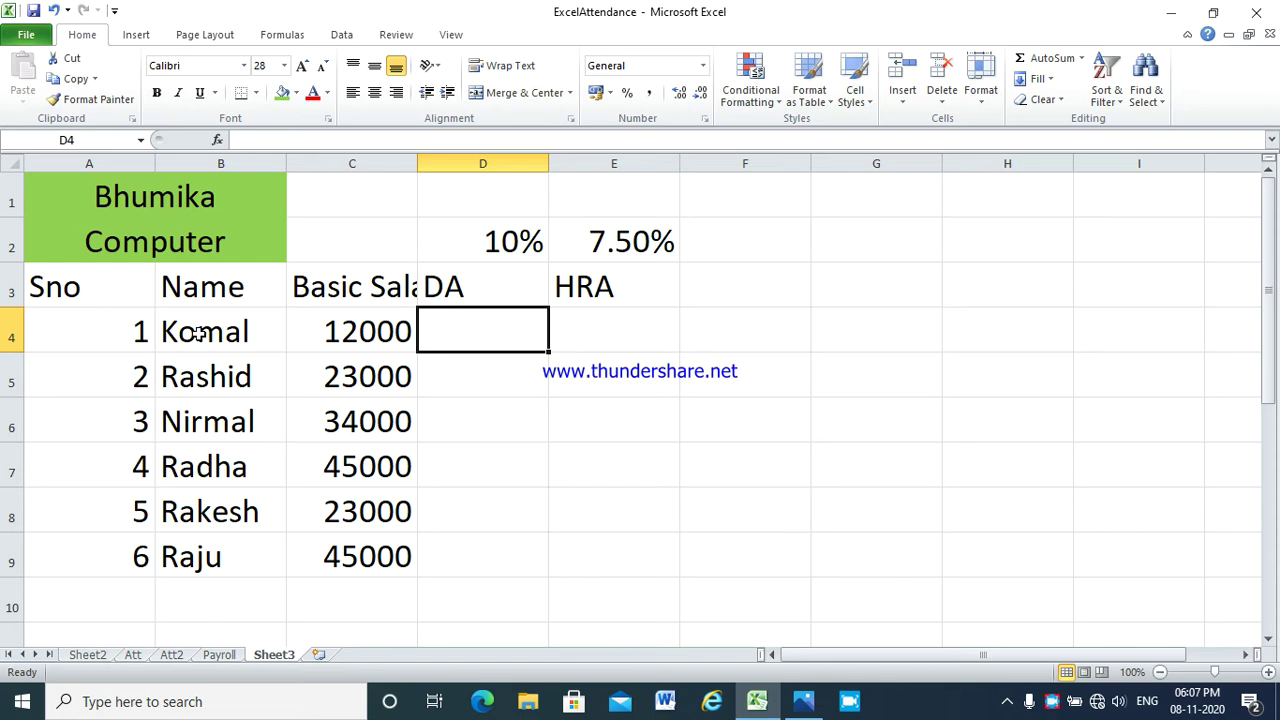
Check the next column on the Payroll sheet, and add the heading PF in F3 of Sheet3 with the rate 15% in F2.
{"action": "left_click", "coordinate": [225, 660]}
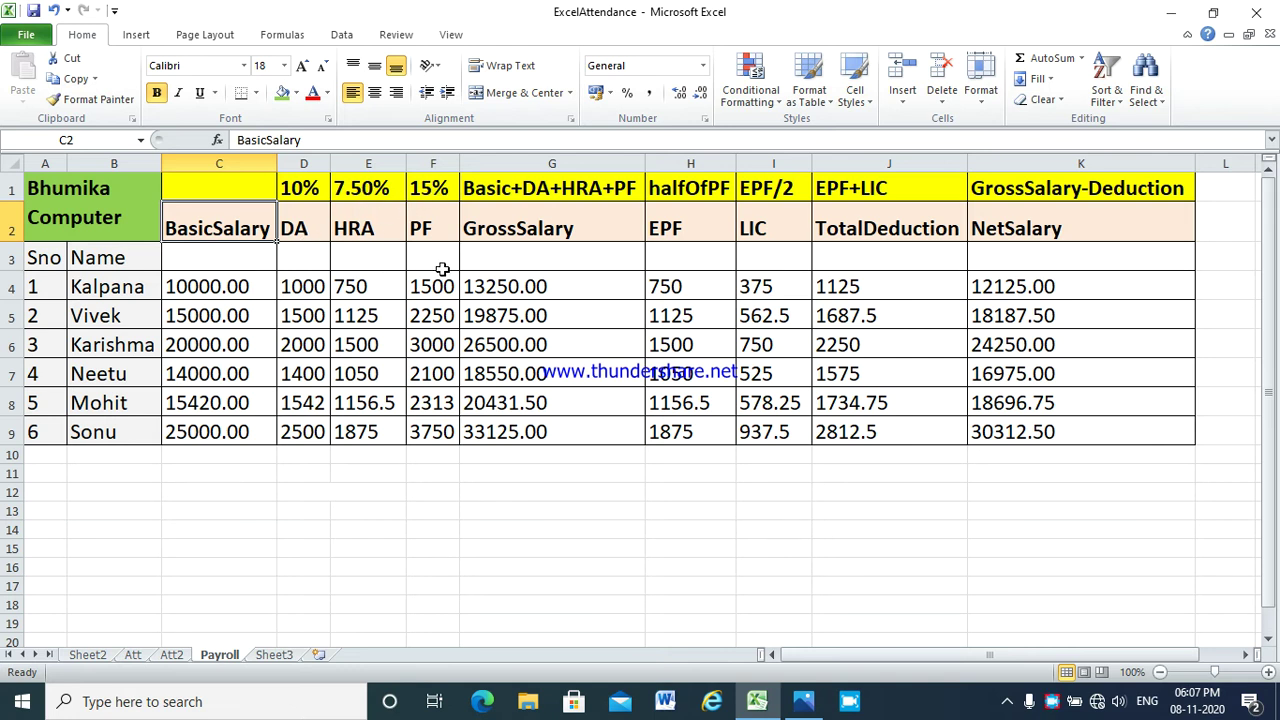
{"action": "left_click", "coordinate": [276, 656]}
{"action": "left_click", "coordinate": [705, 270]}
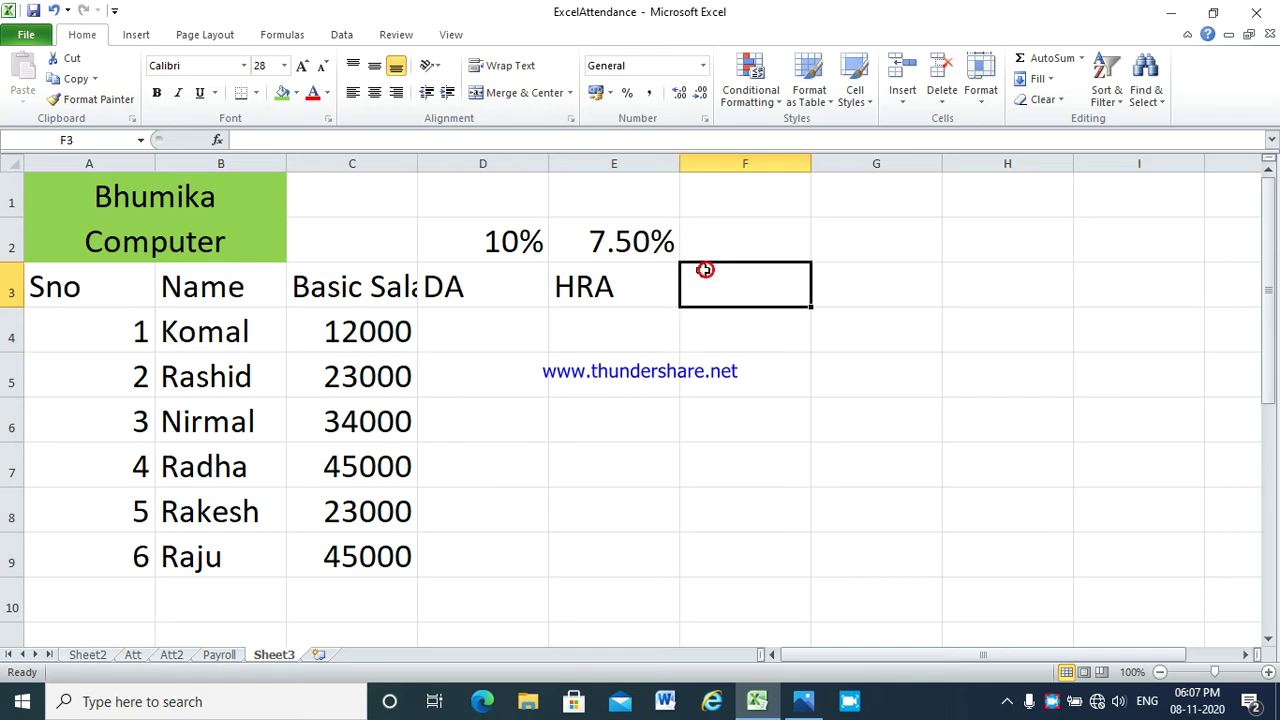
{"action": "type", "text": "PF"}
{"action": "key", "text": "Up"}
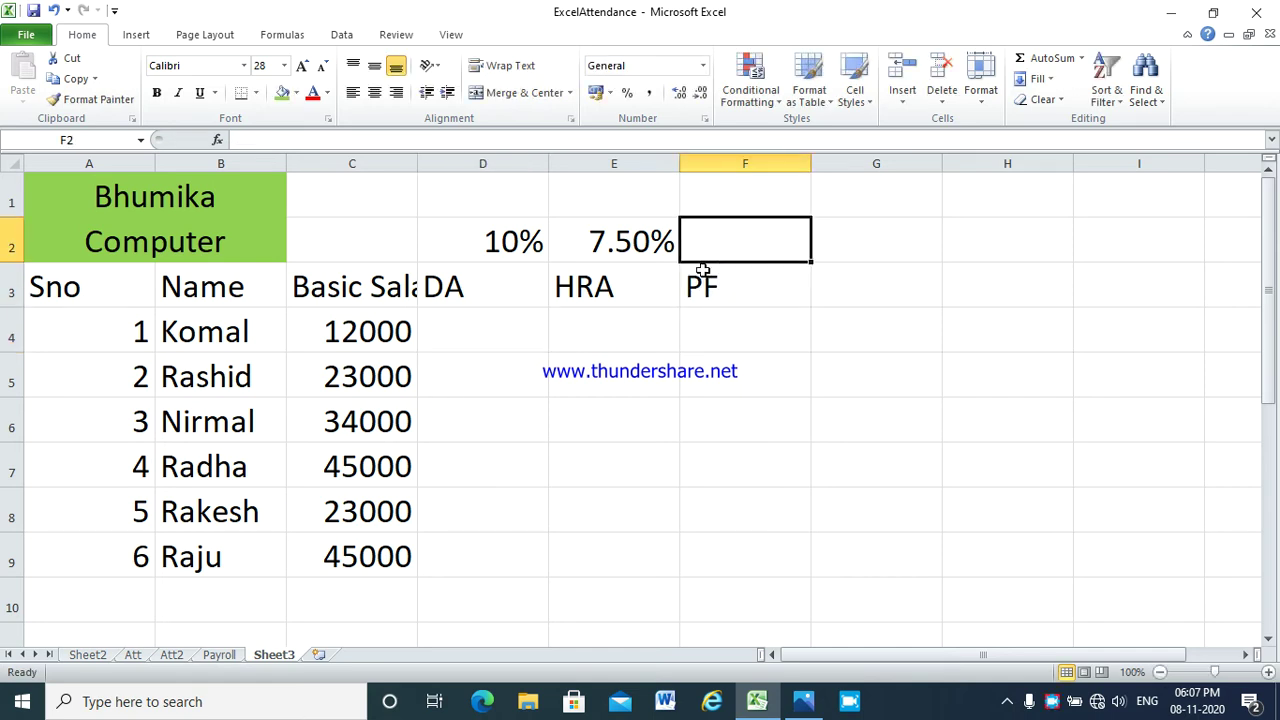
{"action": "type", "text": "15%"}
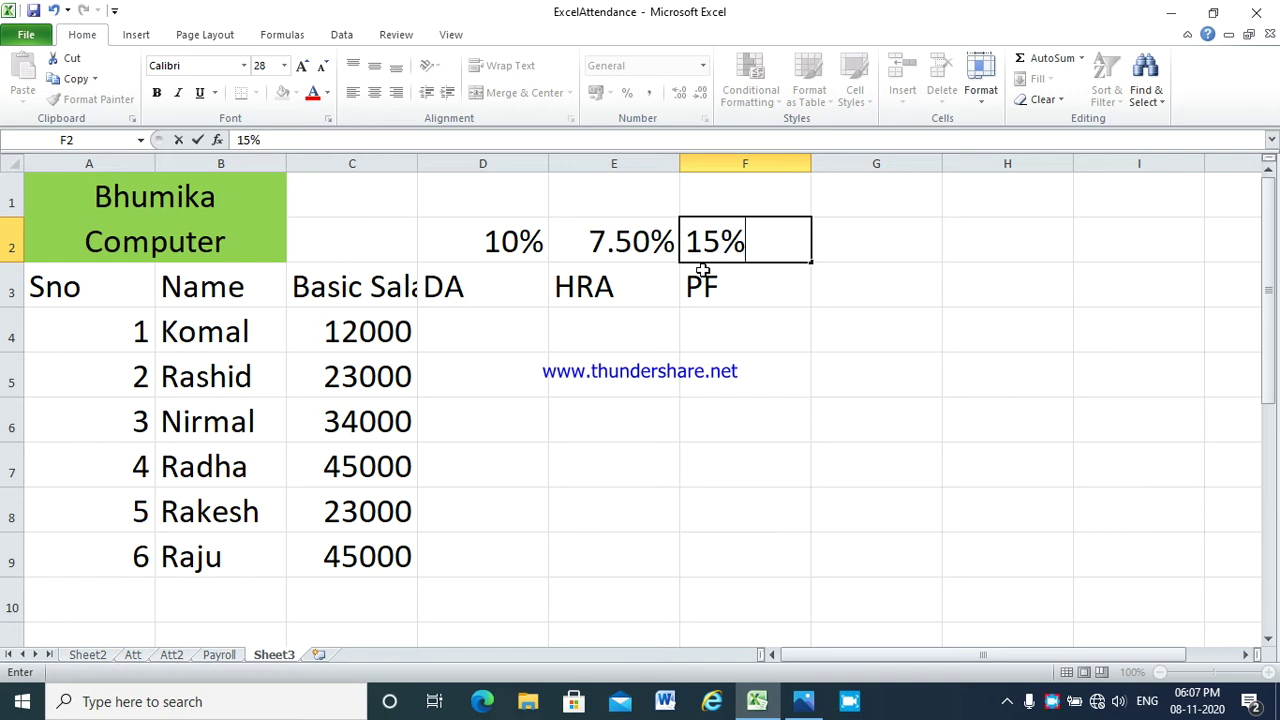
{"action": "left_click", "coordinate": [650, 440]}
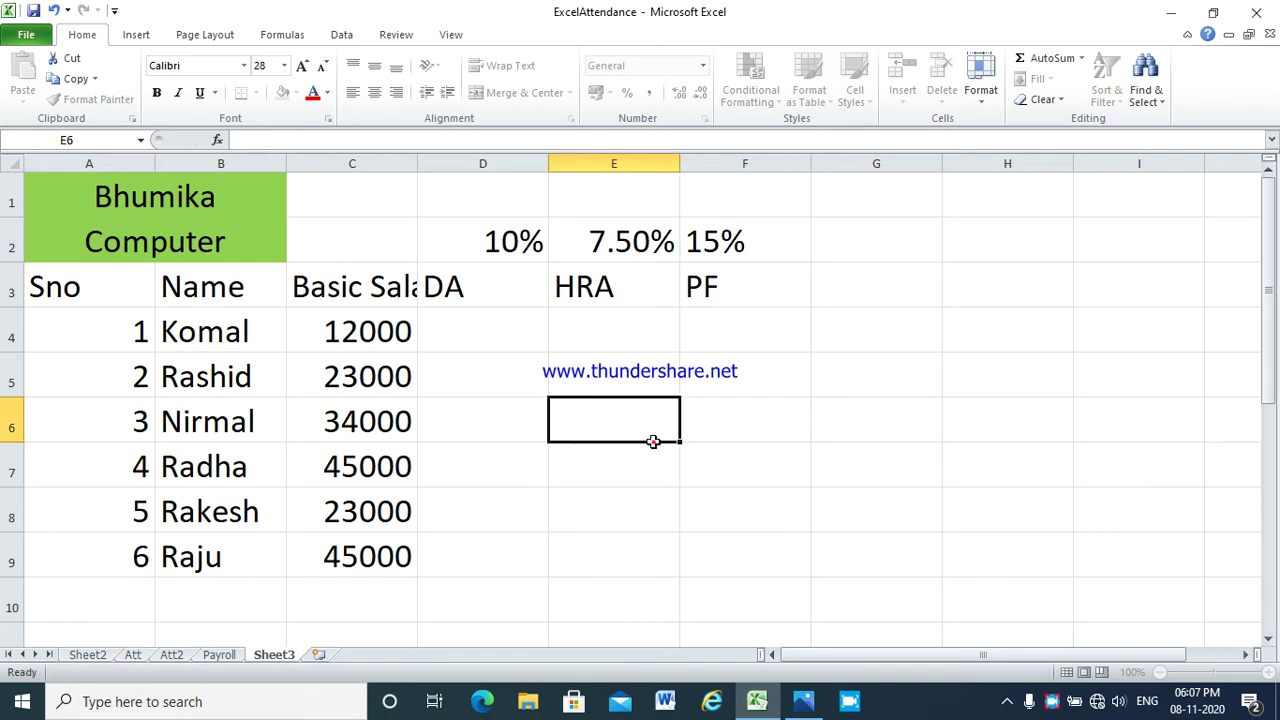
Calculate the first employee's DA in D4 with the formula =C4*10/100.
{"action": "left_click", "coordinate": [498, 331]}
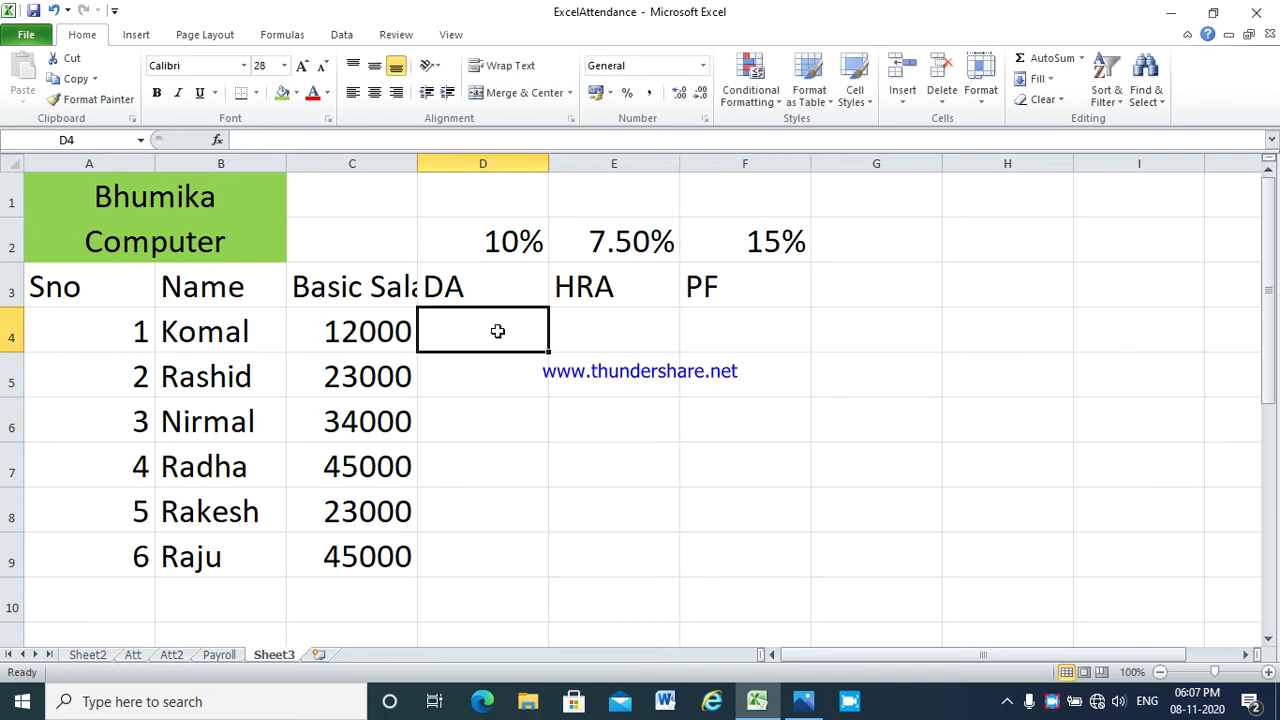
{"action": "type", "text": "="}
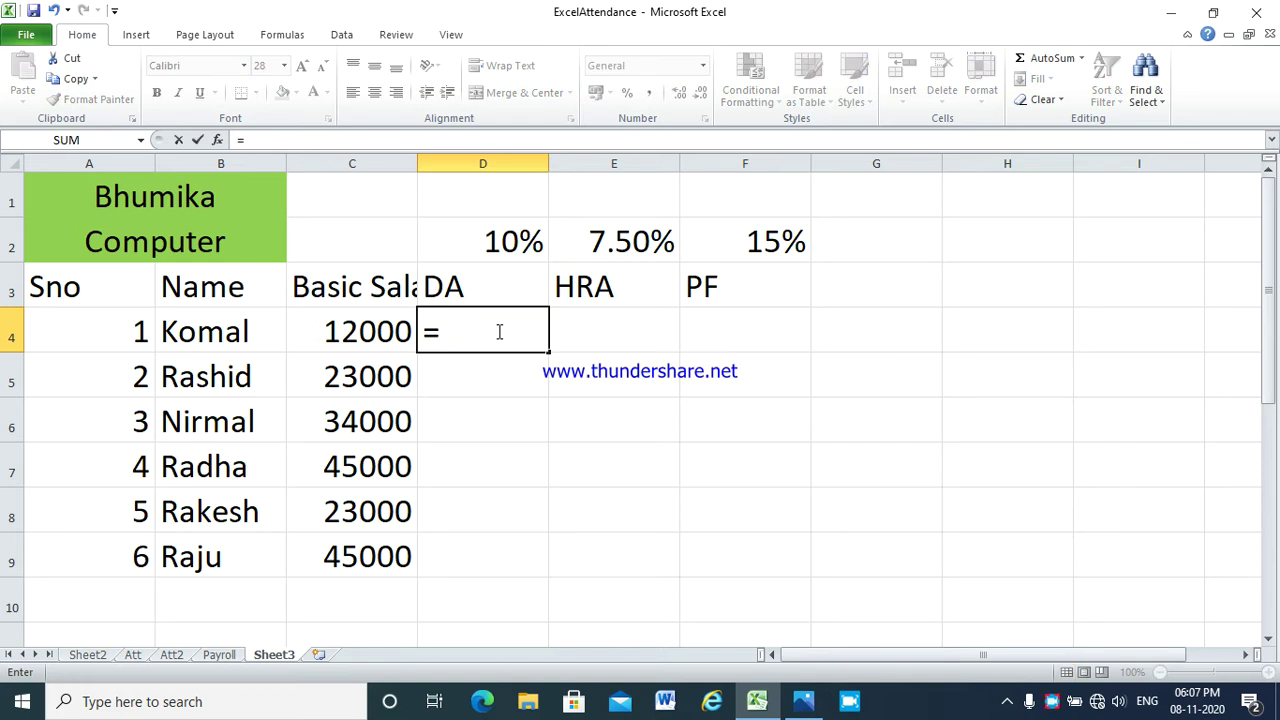
{"action": "left_click", "coordinate": [345, 333]}
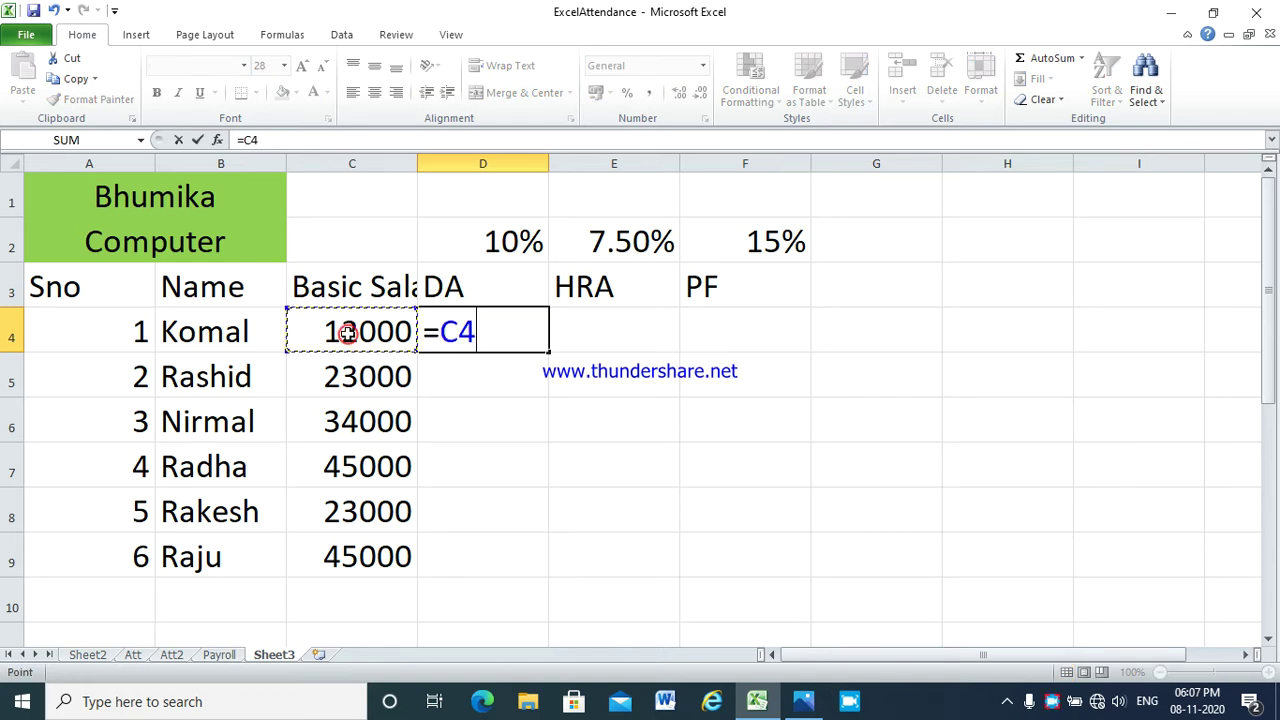
{"action": "type", "text": "*"}
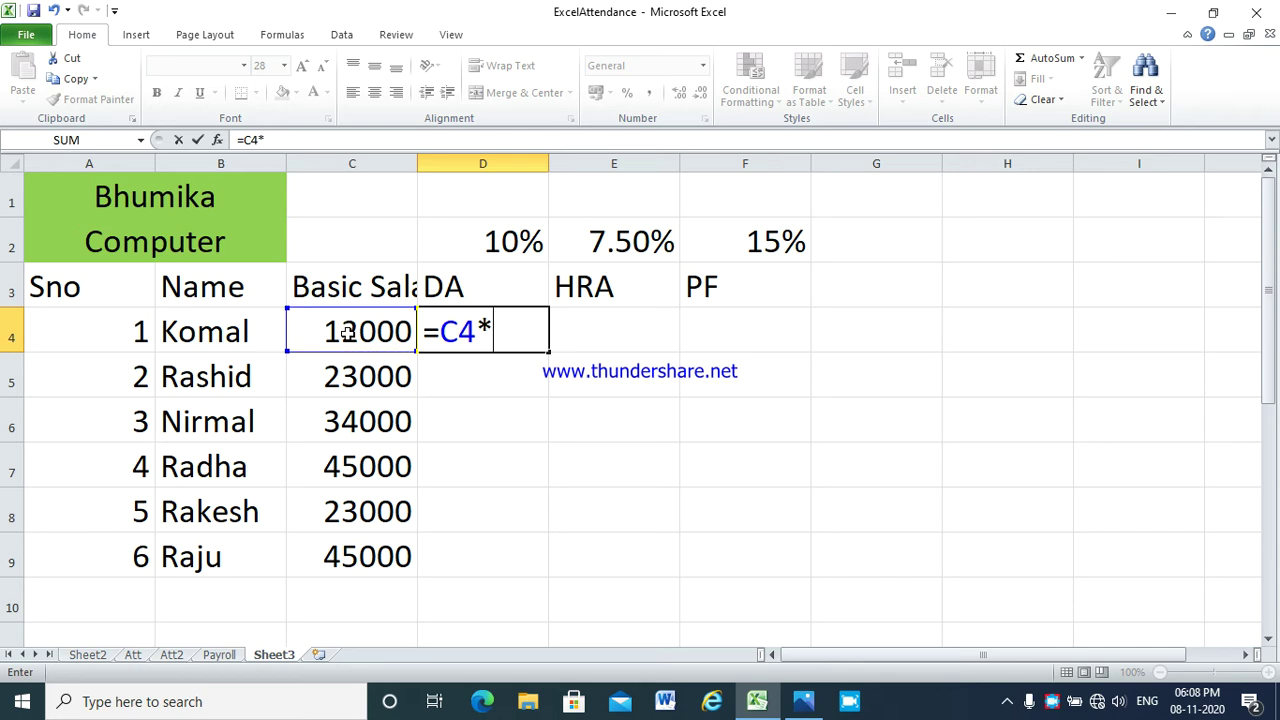
{"action": "type", "text": "10/100"}
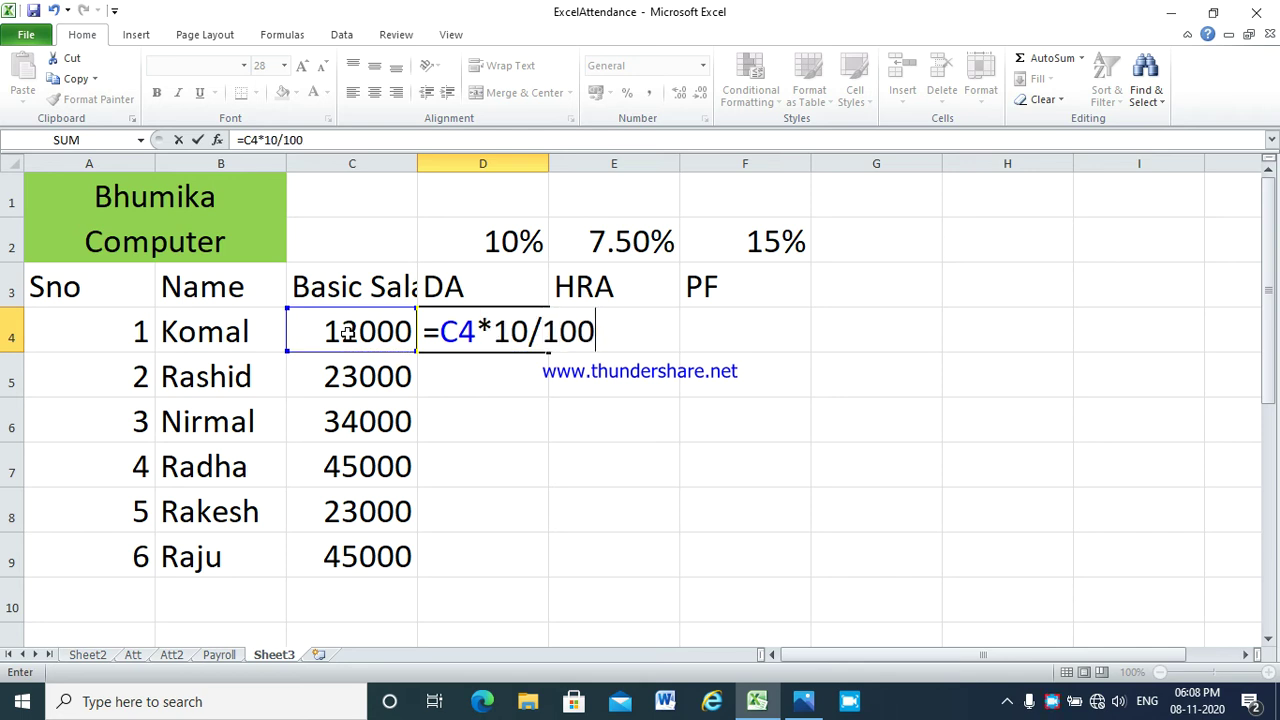
{"action": "key", "text": "Tab"}
{"action": "key", "text": "Right"}
{"action": "key", "text": "Left"}
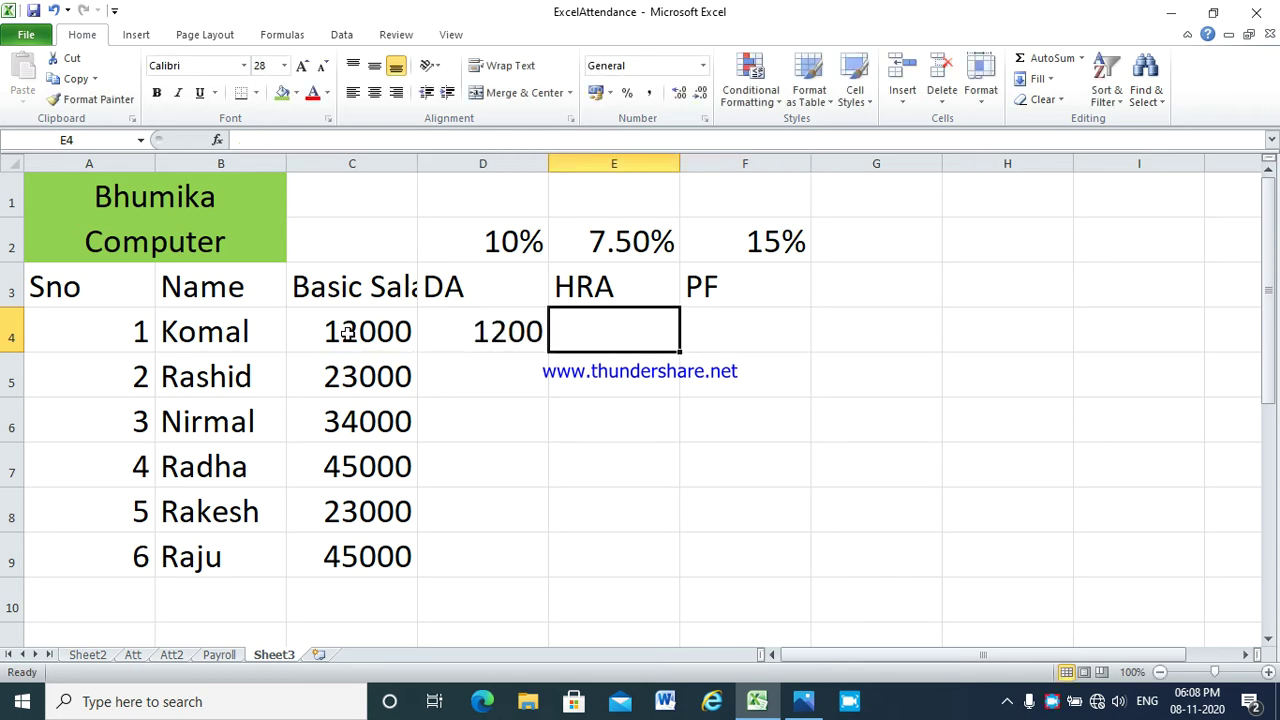
Calculate the first employee's HRA in E4 with the formula =C4*7.50/100.
{"action": "type", "text": "="}
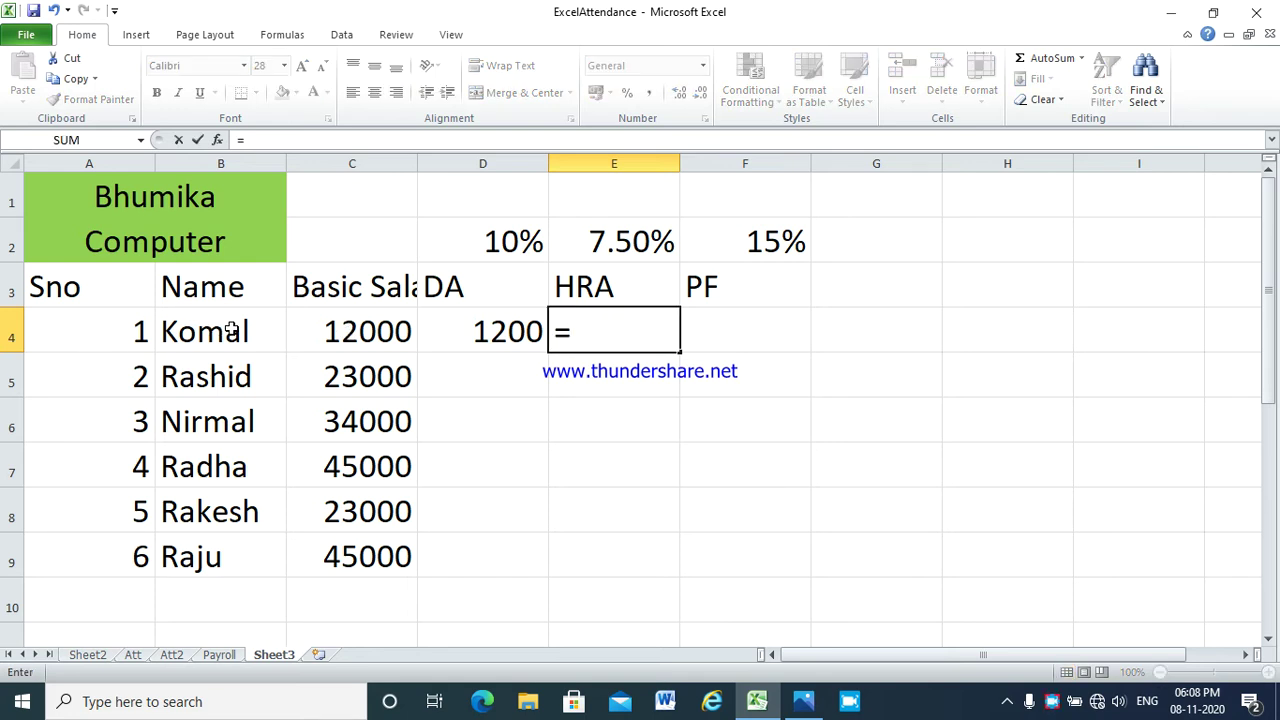
{"action": "left_click", "coordinate": [318, 330]}
{"action": "type", "text": "*"}
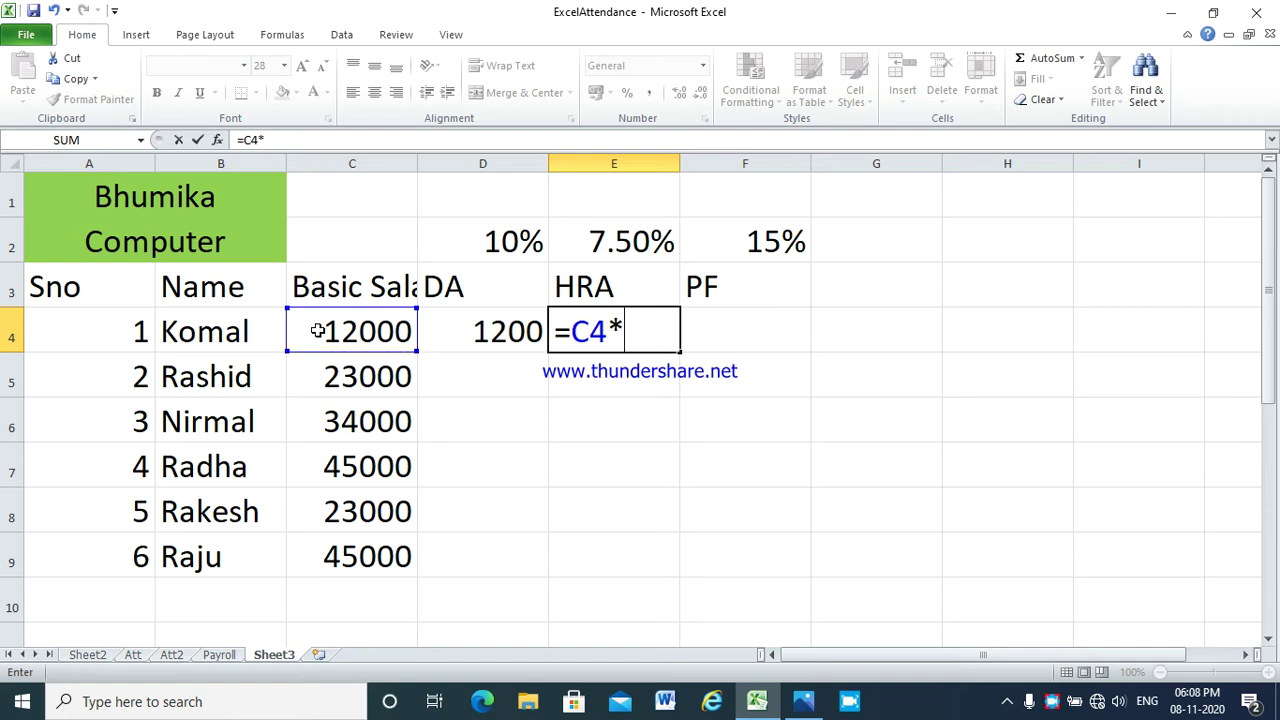
{"action": "type", "text": "7.50"}
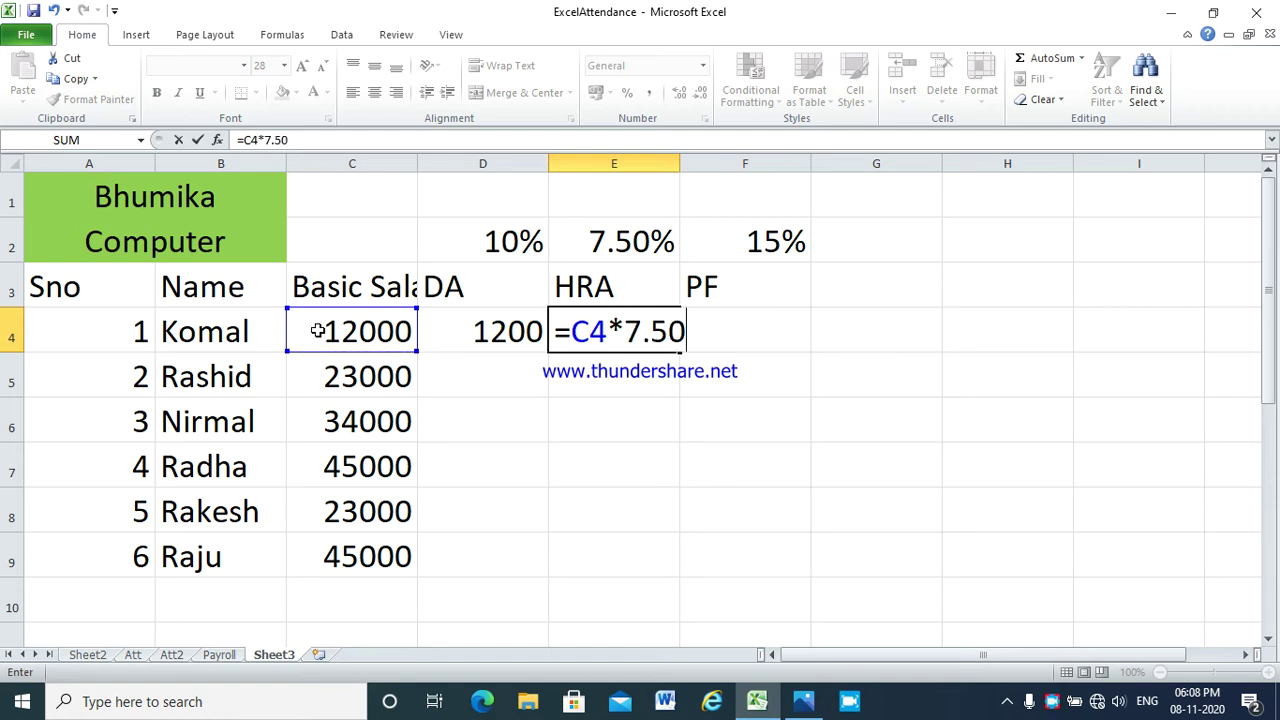
{"action": "type", "text": "/100"}
{"action": "key", "text": "Tab"}
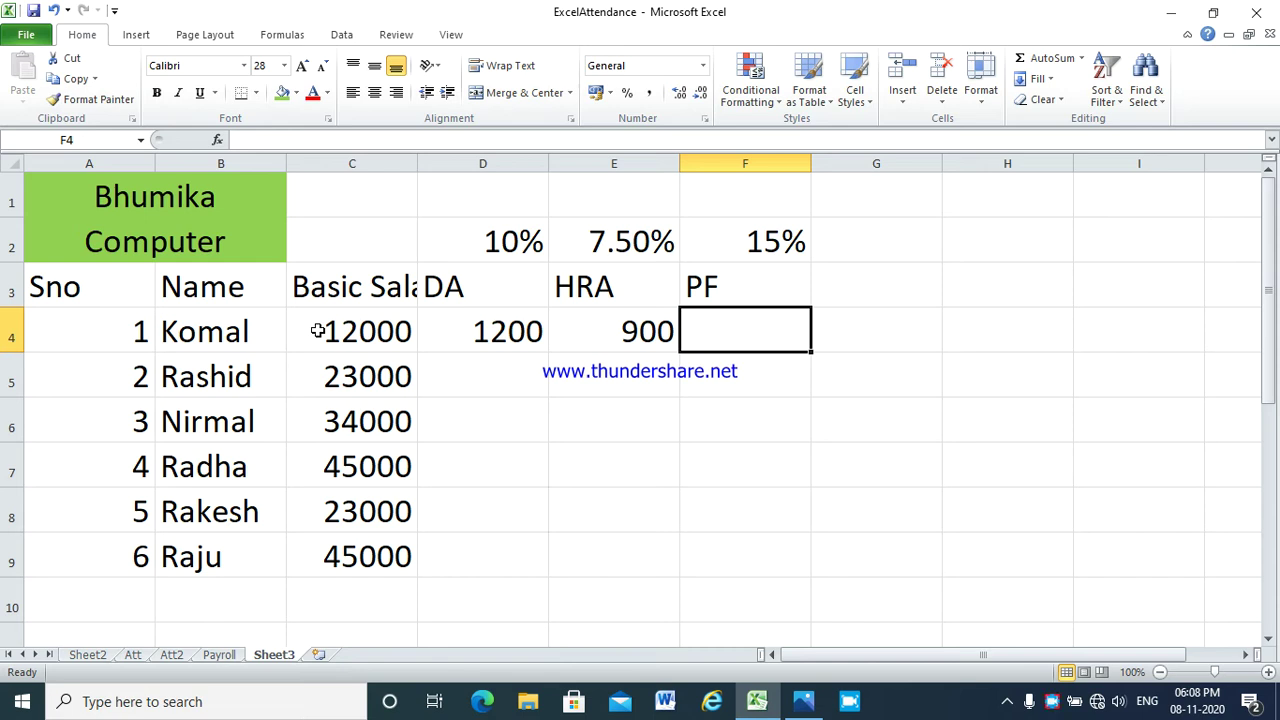
Calculate the first employee's PF in F4 with the formula =C4*15/100.
{"action": "type", "text": "="}
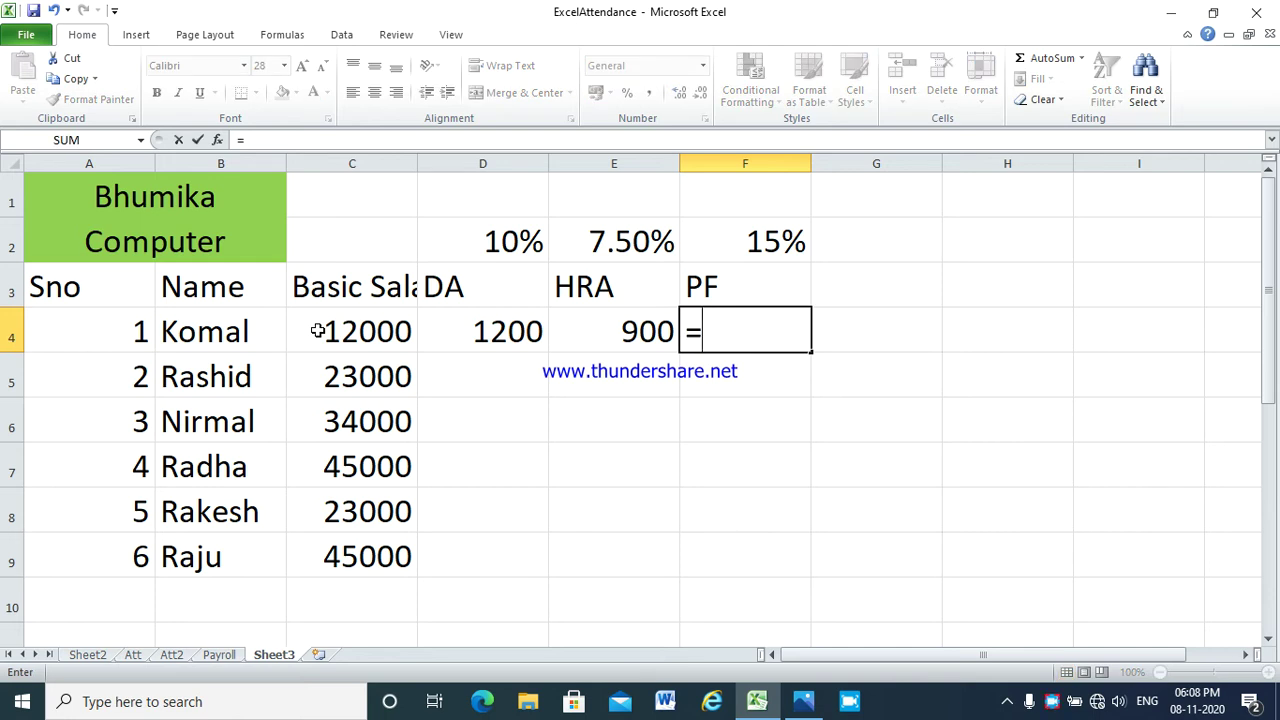
{"action": "left_click", "coordinate": [317, 331]}
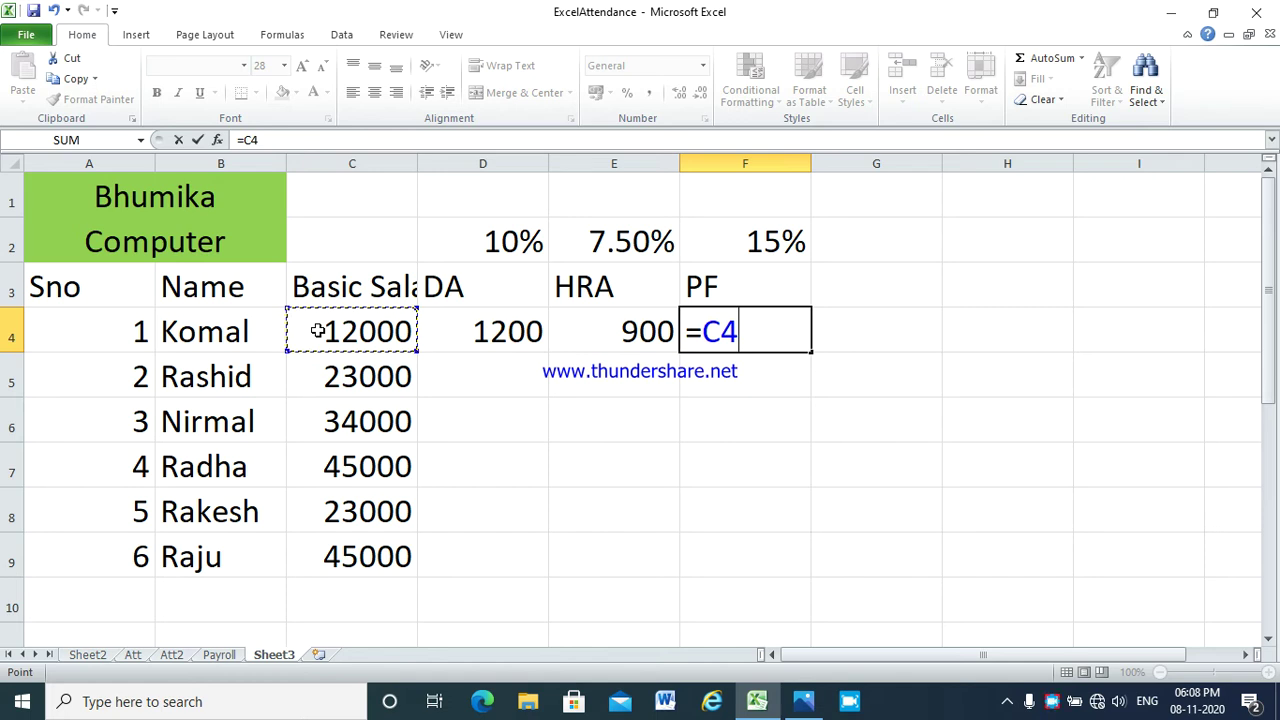
{"action": "type", "text": "*"}
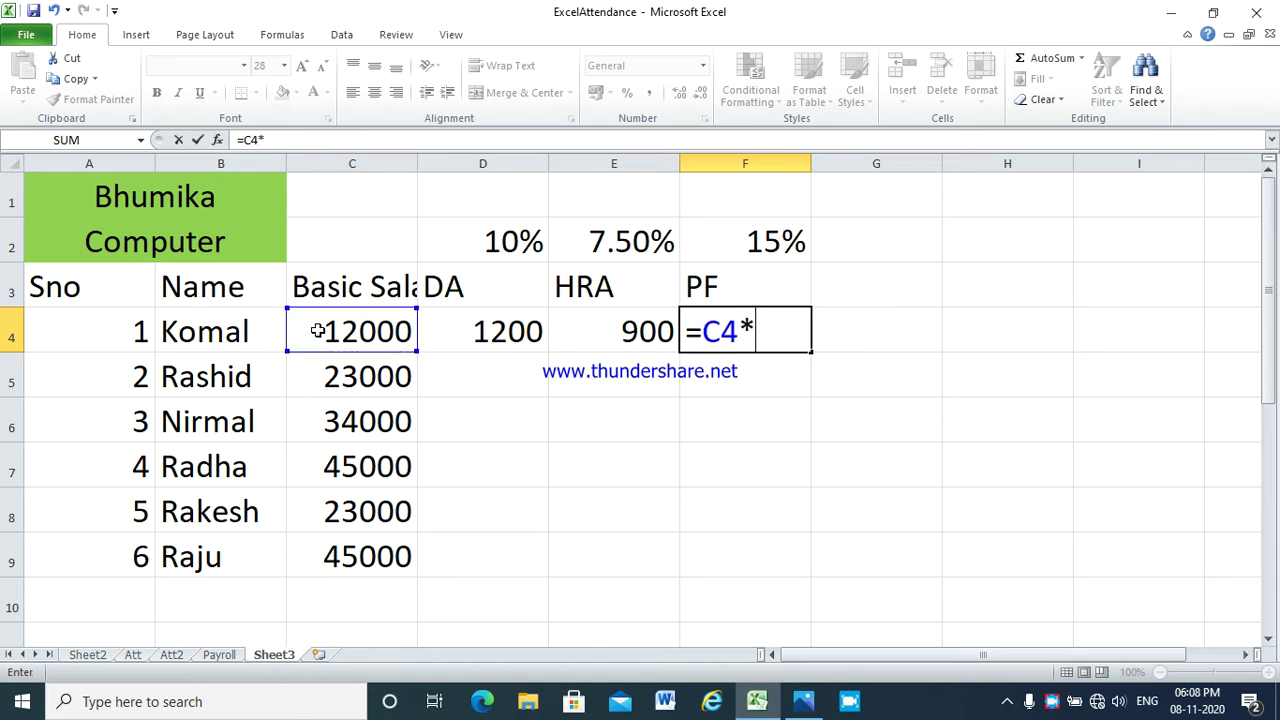
{"action": "type", "text": "15/100"}
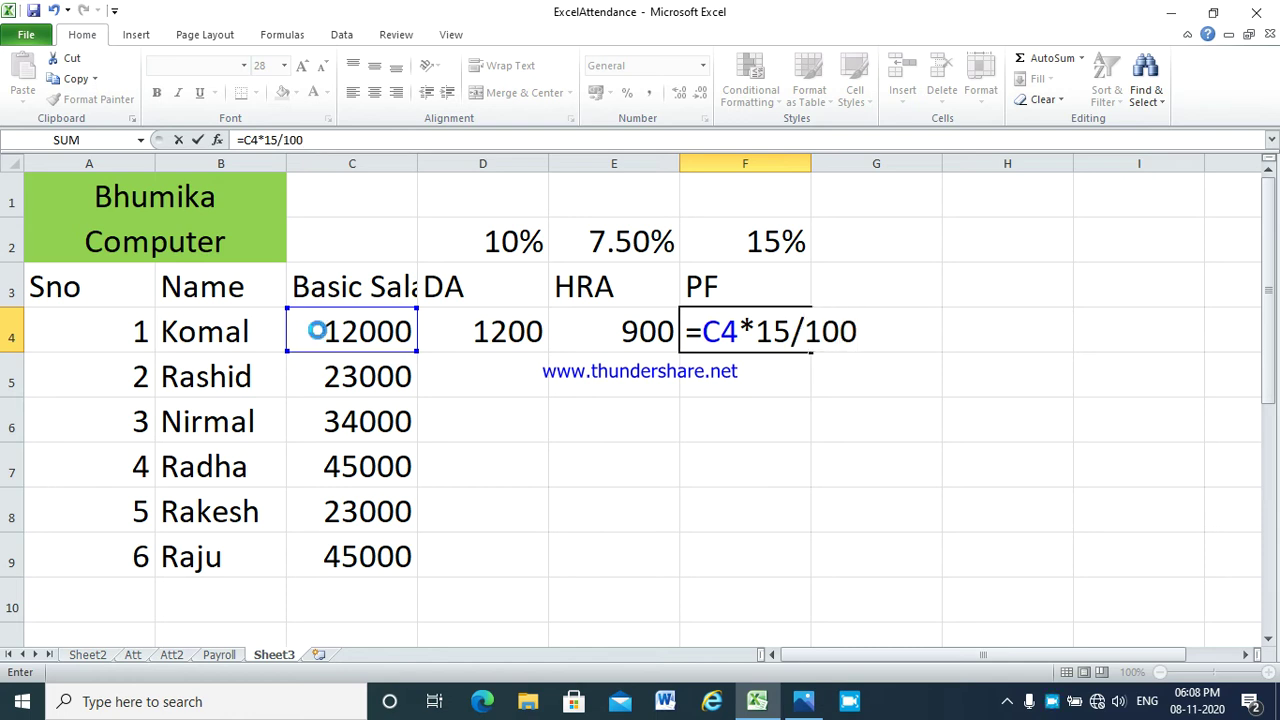
{"action": "key", "text": "Tab"}
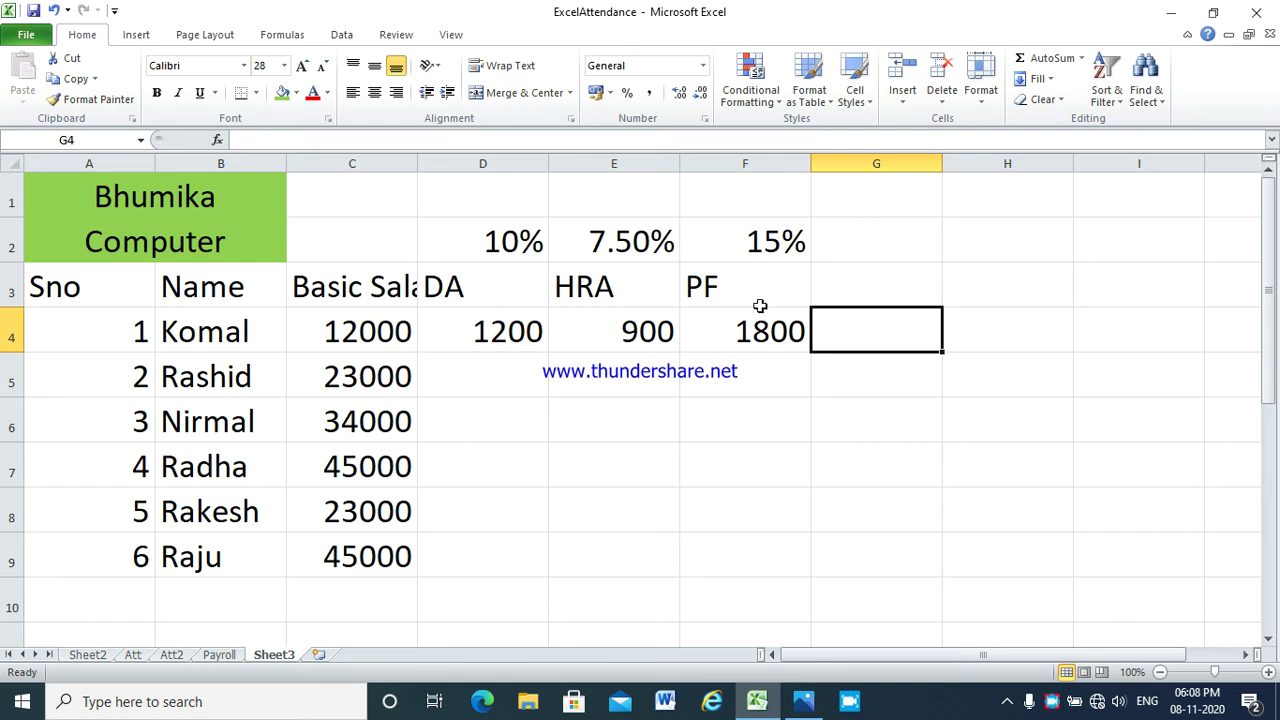
Fill the DA, HRA and PF formulas from row 4 down to row 9 for all employees.
{"action": "left_click", "coordinate": [465, 340]}
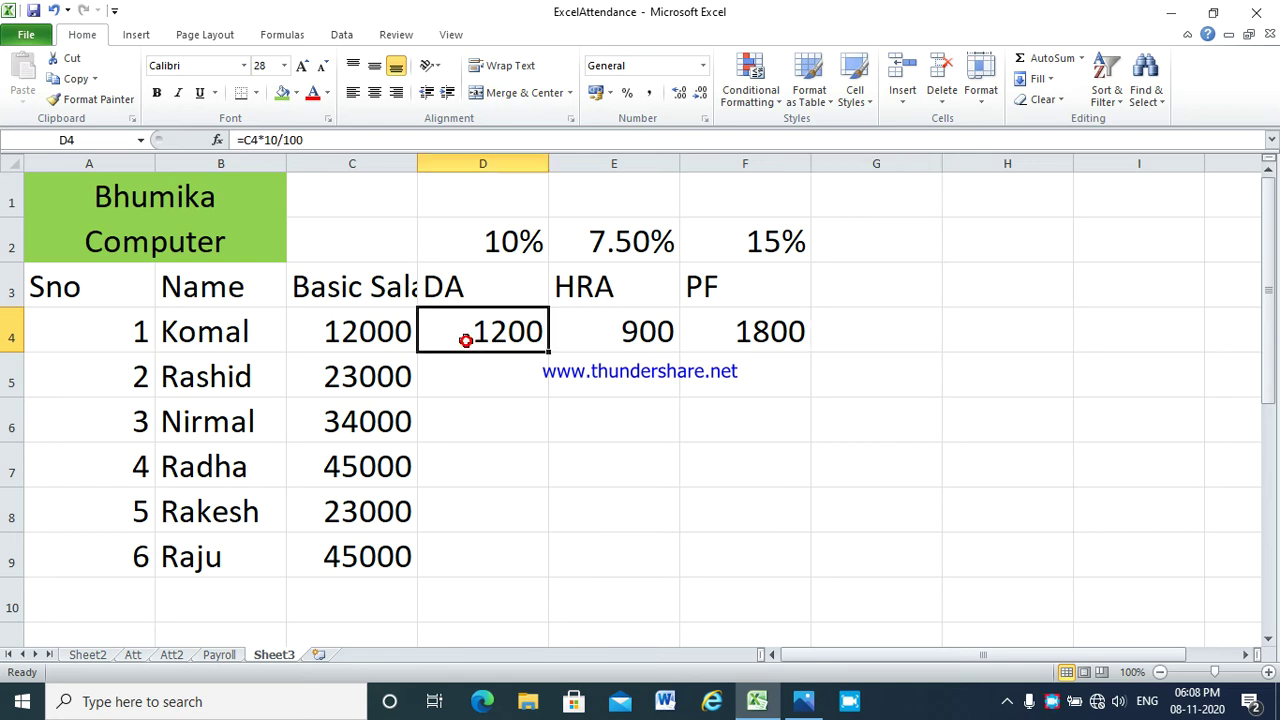
{"action": "double_click", "coordinate": [548, 353]}
{"action": "left_click", "coordinate": [594, 336]}
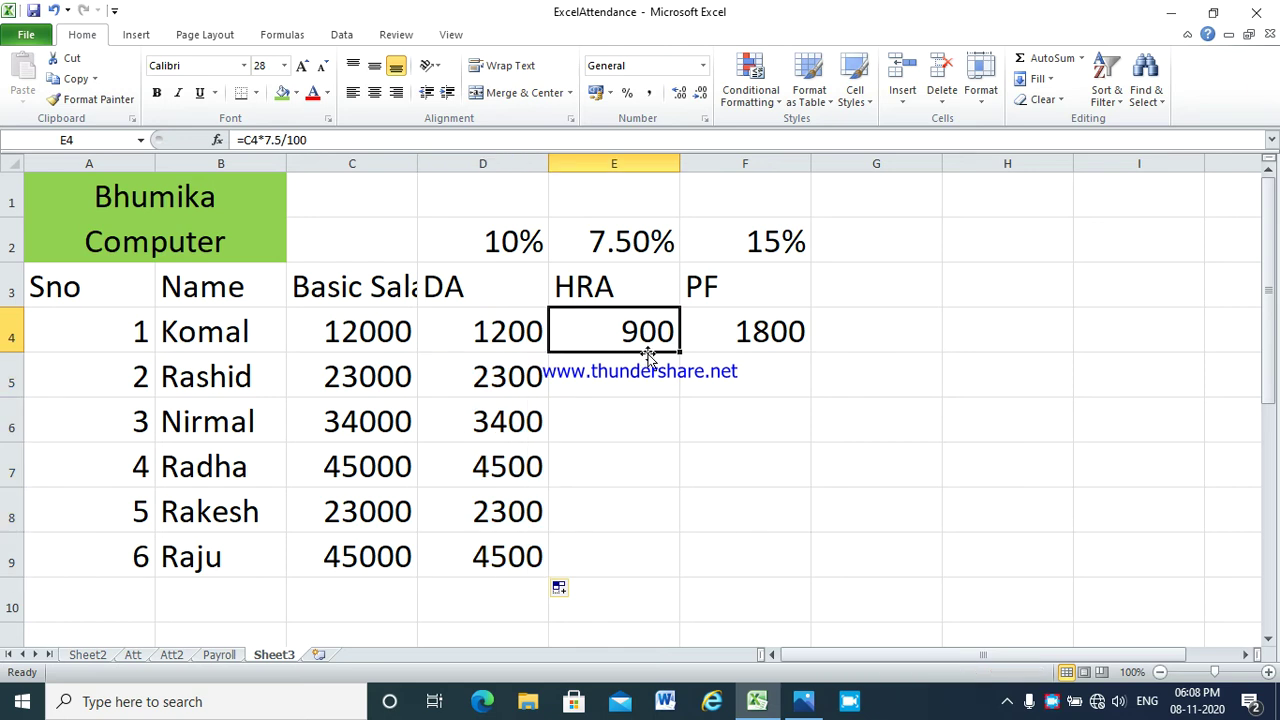
{"action": "double_click", "coordinate": [680, 353]}
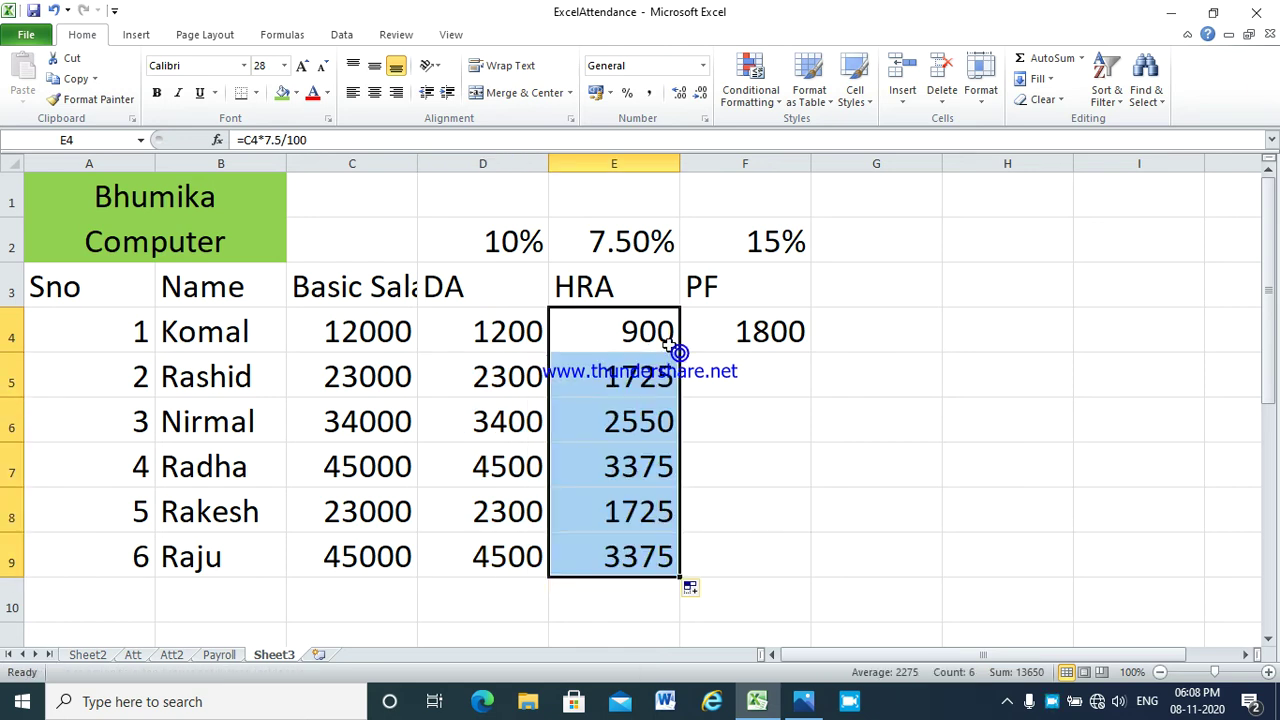
{"action": "left_click", "coordinate": [745, 336]}
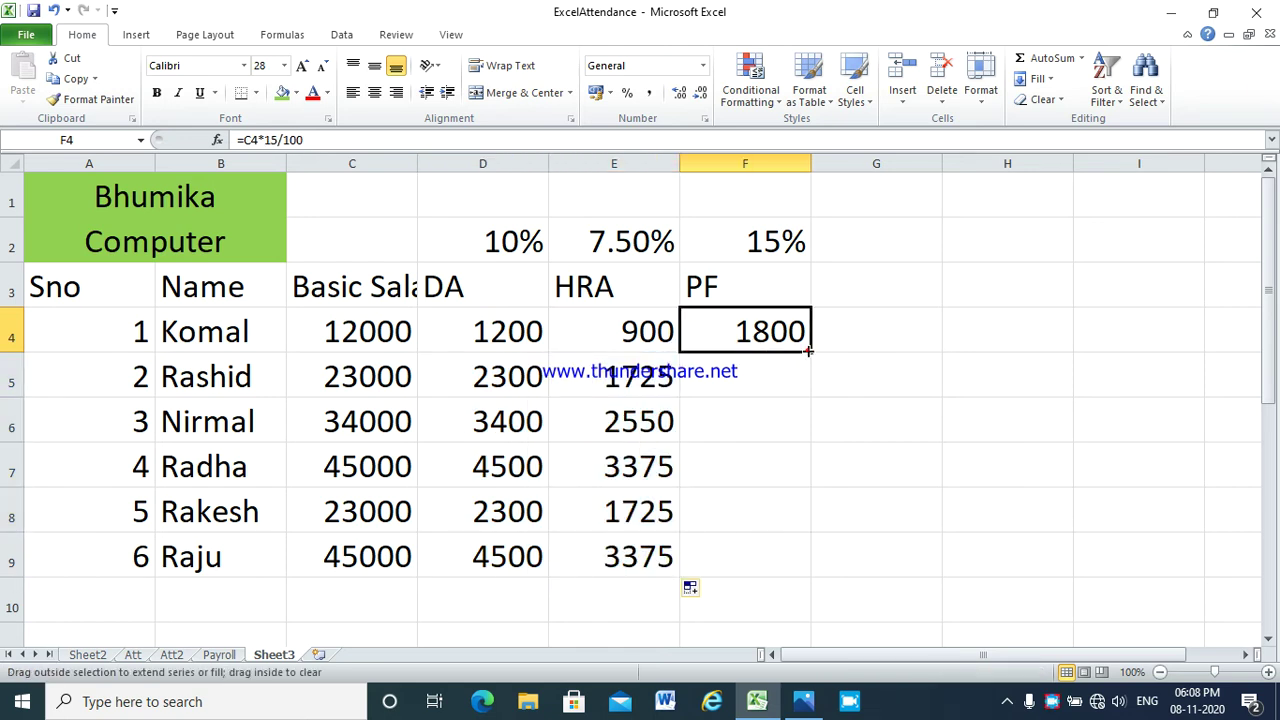
{"action": "double_click", "coordinate": [810, 352]}
Auto-fit the width of column C to the full Basic Salary heading.
{"action": "left_click", "coordinate": [889, 323]}
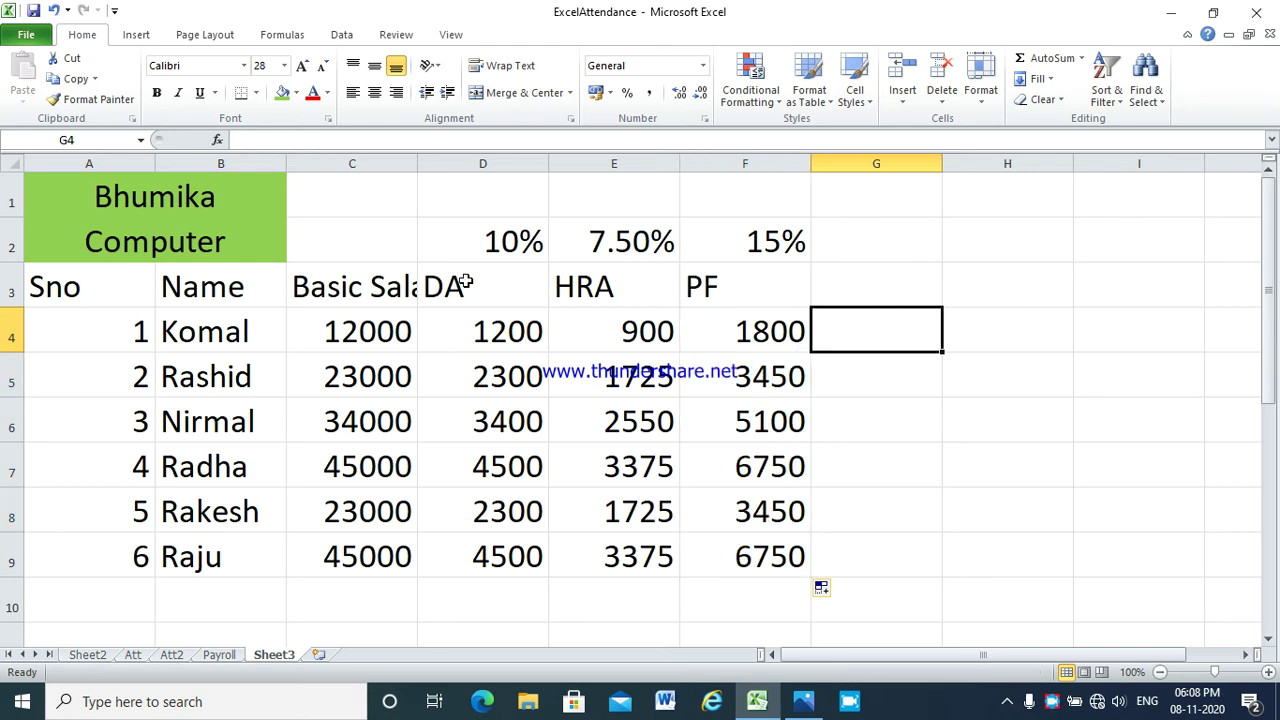
{"action": "double_click", "coordinate": [417, 167]}
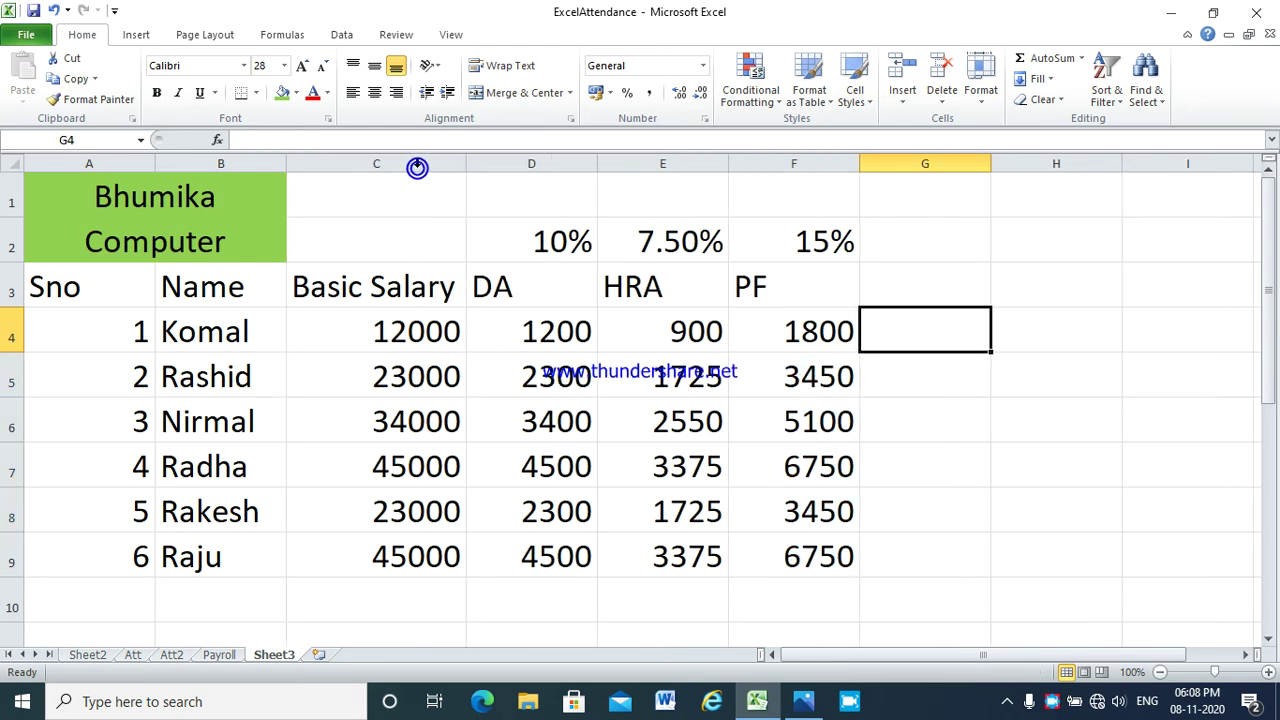
{"action": "left_click", "coordinate": [783, 291]}
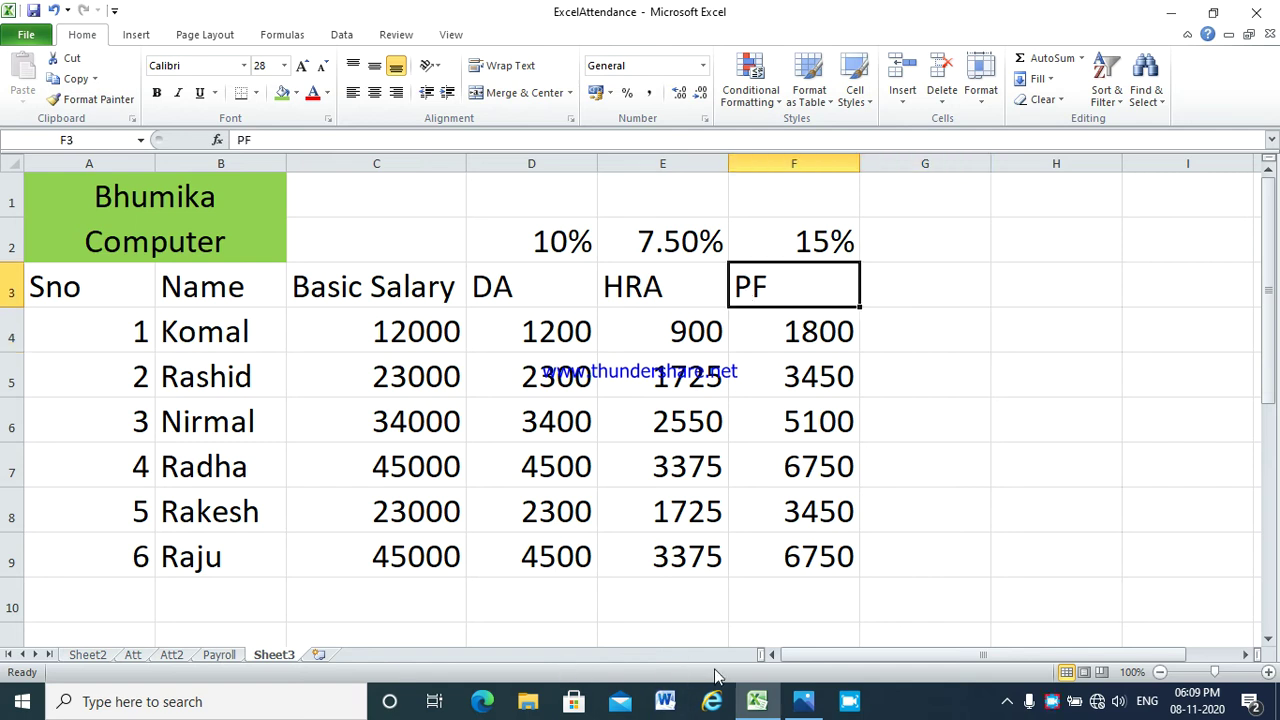
Check the column headings on the Payroll sheet and add the heading GrossSalary in G3 of Sheet3.
{"action": "left_click", "coordinate": [226, 654]}
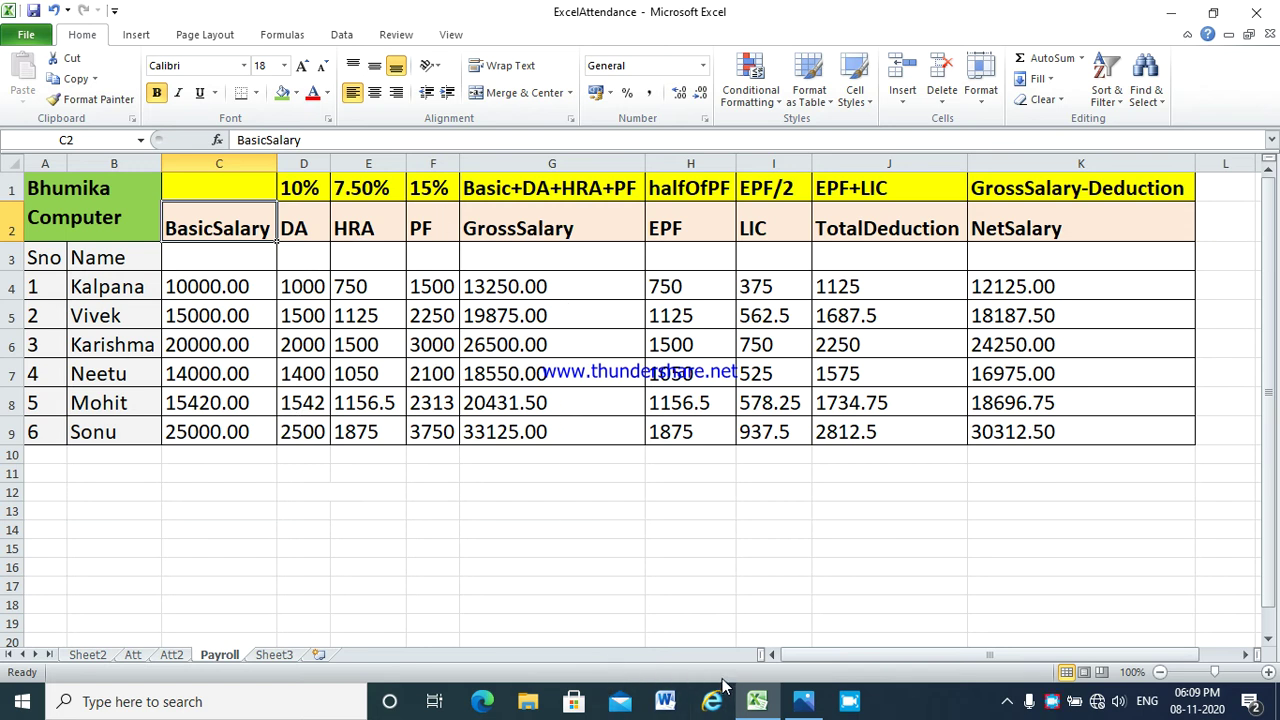
{"action": "left_click", "coordinate": [274, 655]}
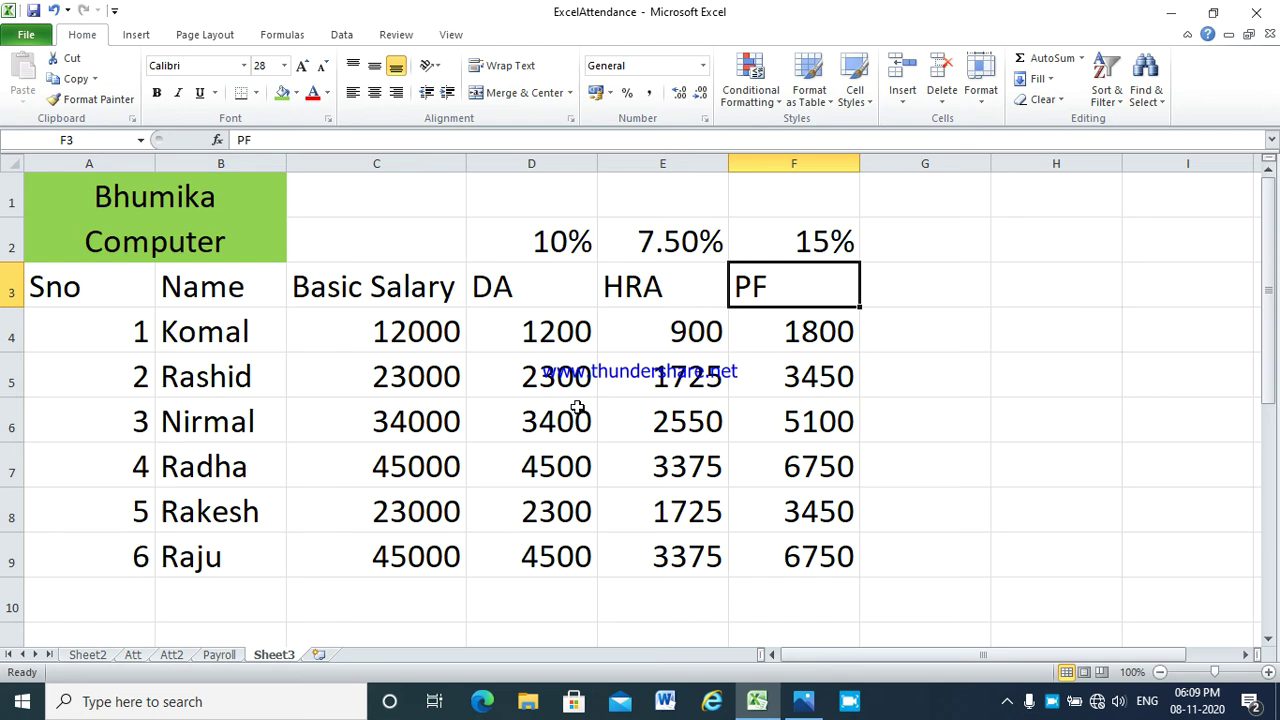
{"action": "left_click", "coordinate": [892, 283]}
{"action": "type", "text": "Gros"}
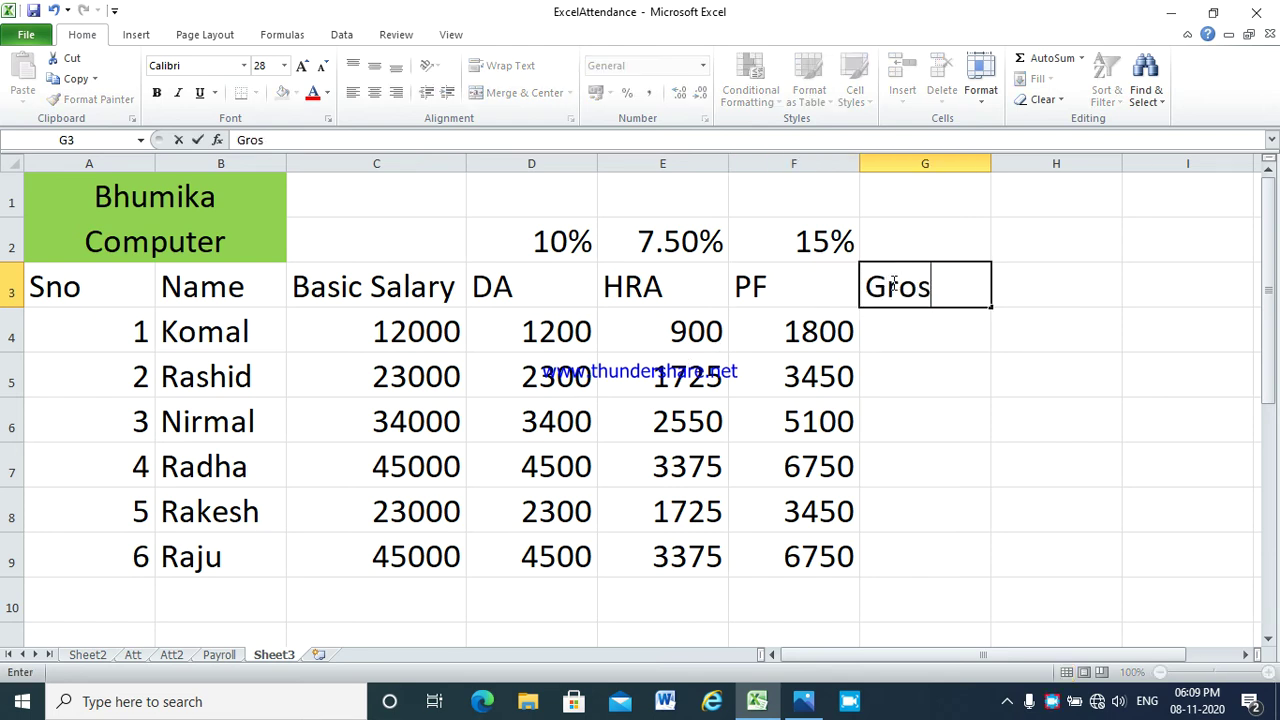
{"action": "type", "text": "sSalry"}
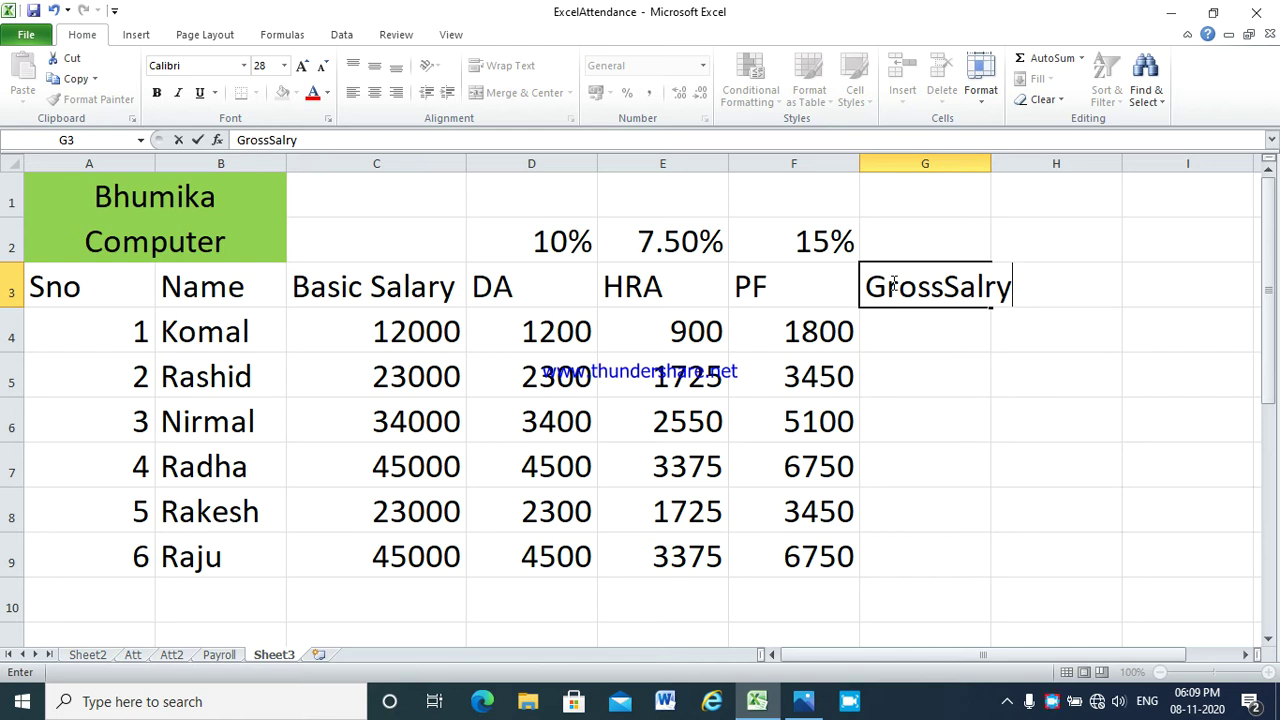
{"action": "key", "text": "BackSpace"}
{"action": "key", "text": "BackSpace"}
{"action": "type", "text": "ary"}
{"action": "key", "text": "Return"}
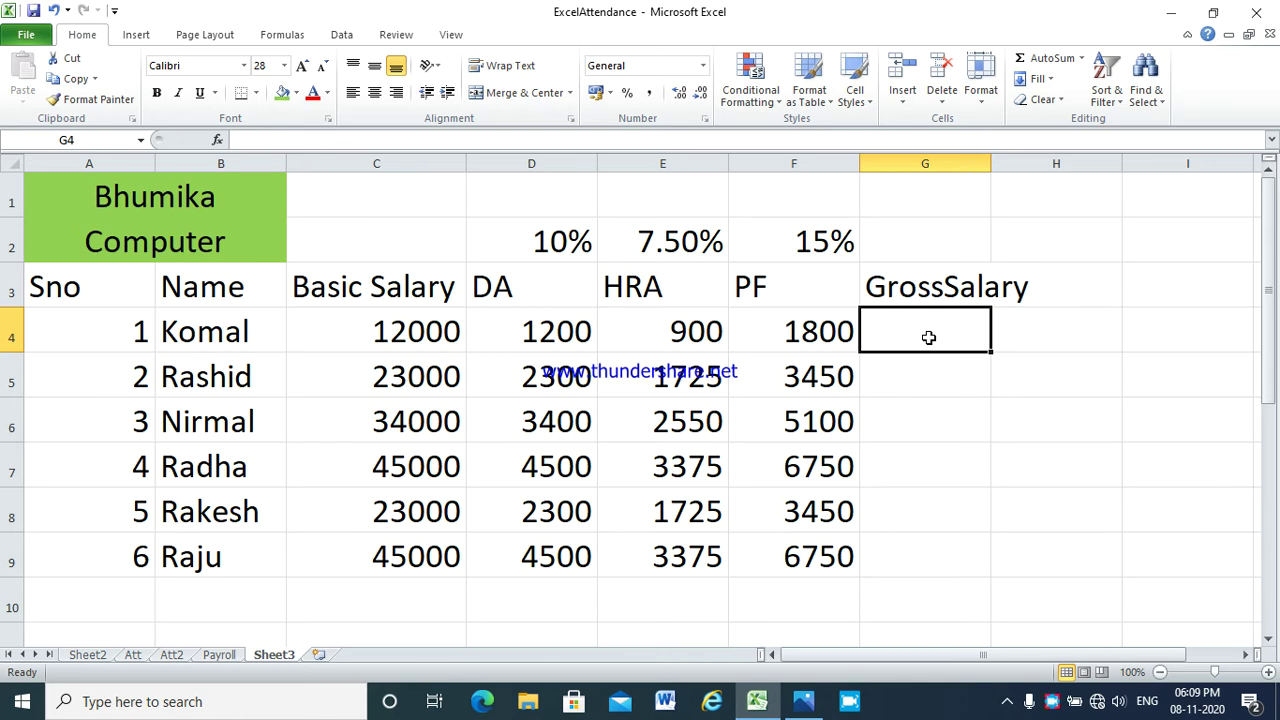
Calculate the first employee's gross salary in G4 with the formula =SUM(C4:F4).
{"action": "type", "text": "="}
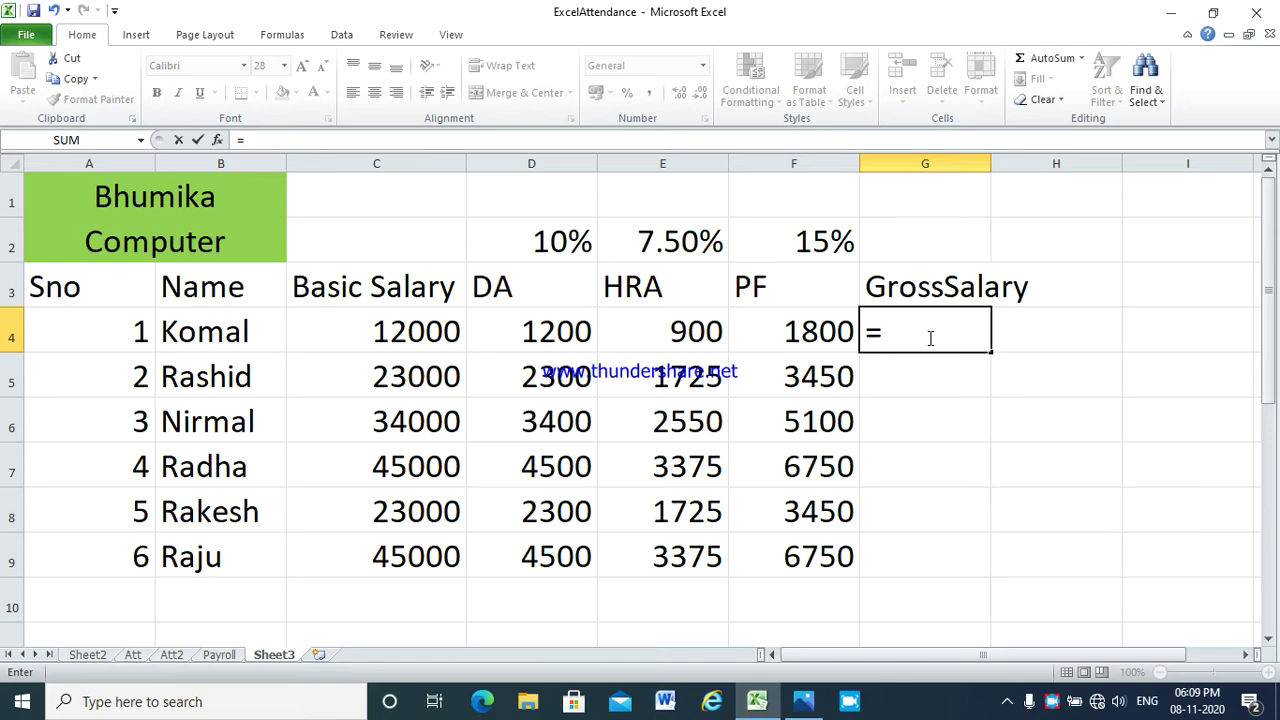
{"action": "type", "text": "sum"}
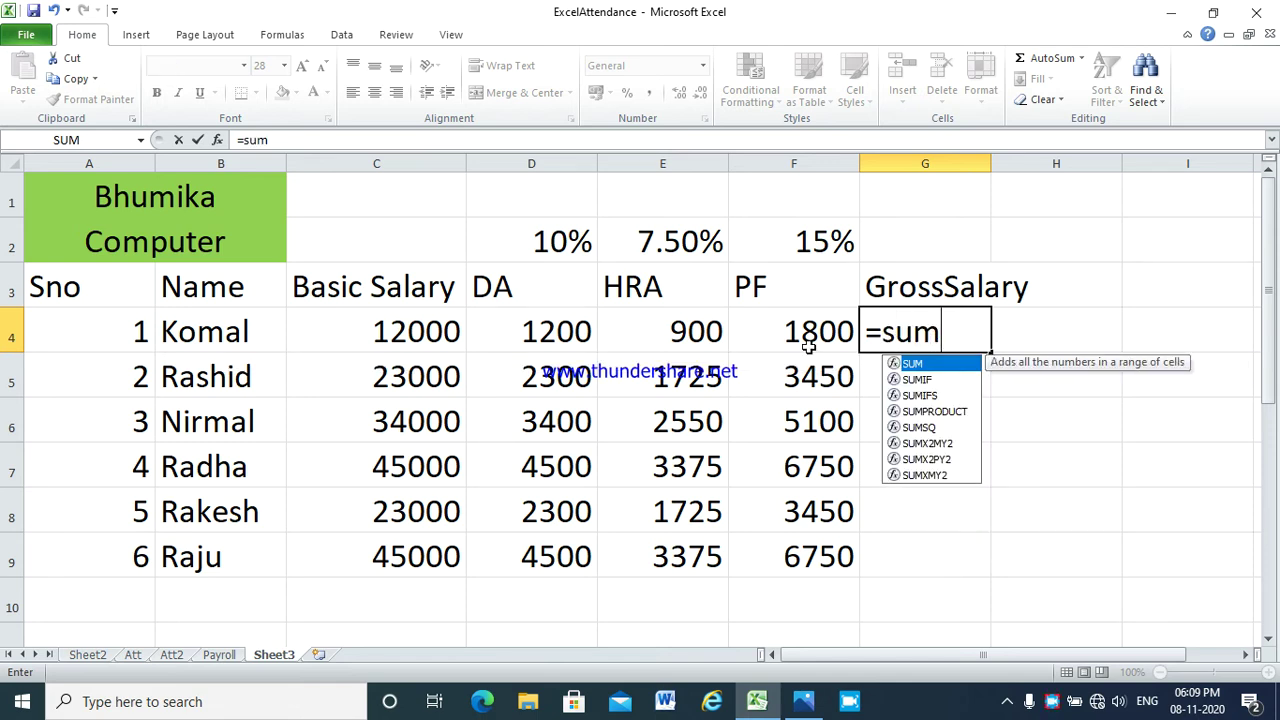
{"action": "type", "text": "("}
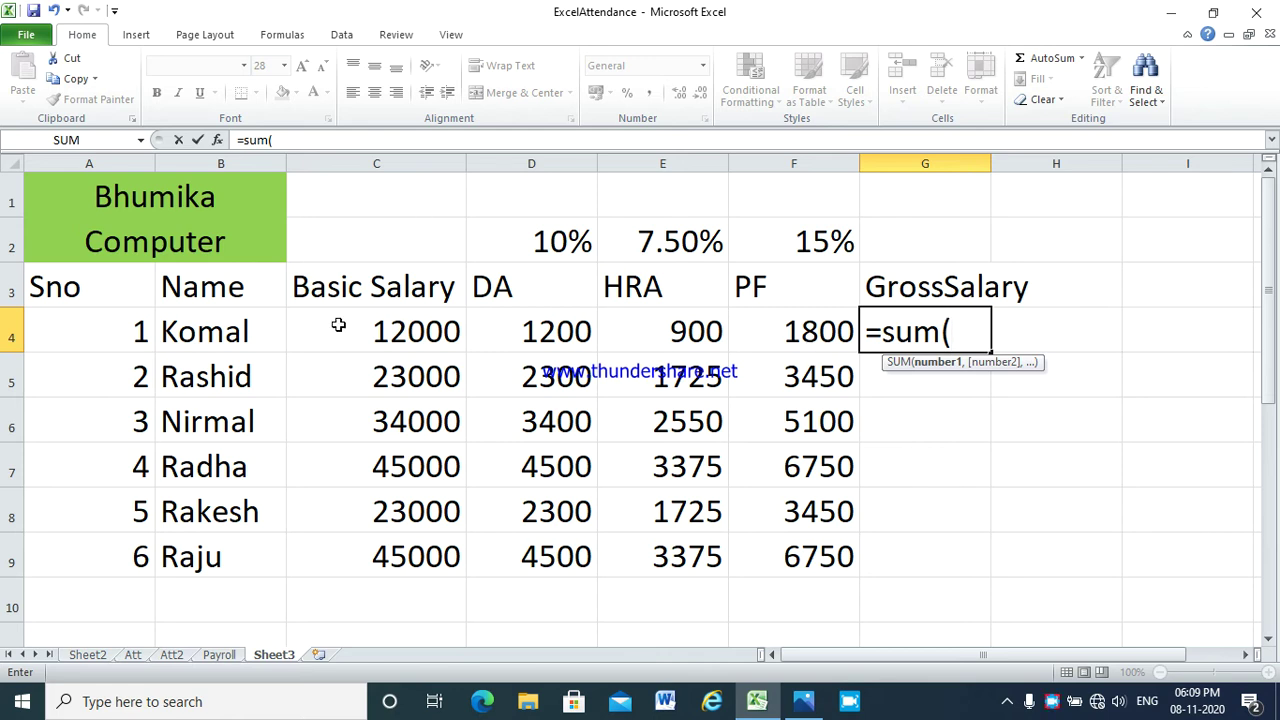
{"action": "left_click_drag", "start_coordinate": [338, 325], "coordinate": [751, 326]}
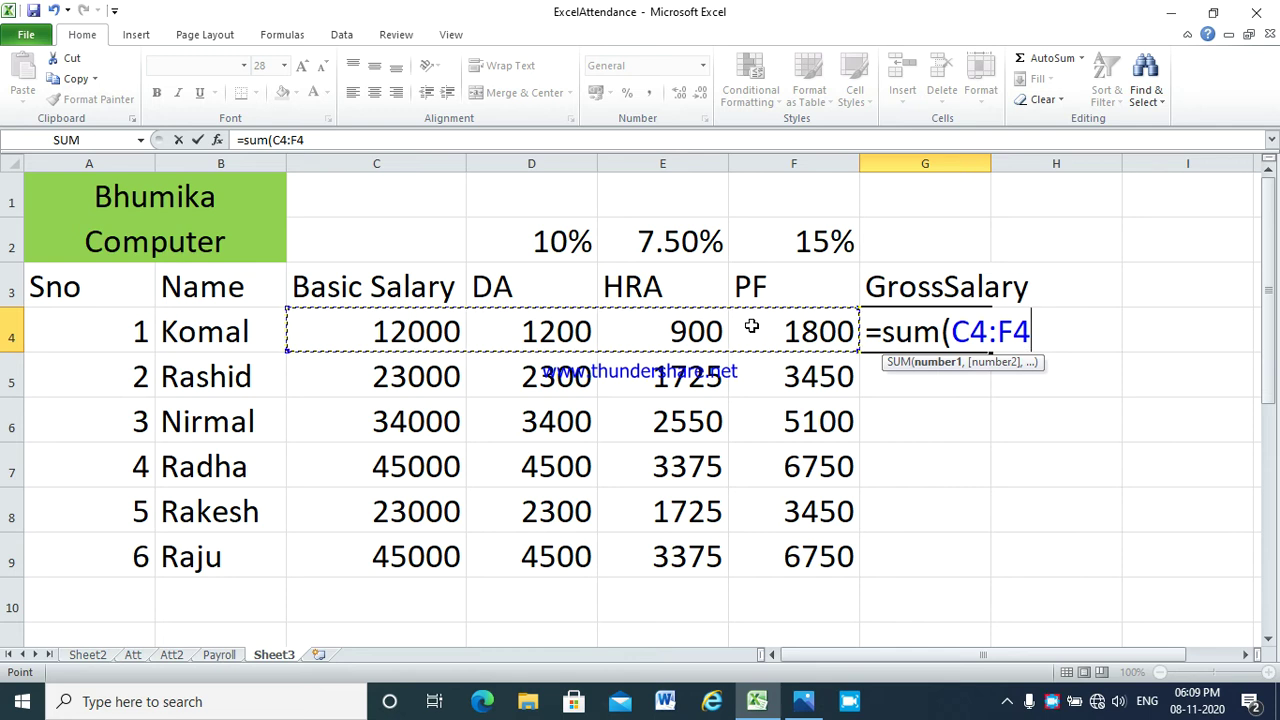
{"action": "type", "text": ")"}
{"action": "key", "text": "Tab"}
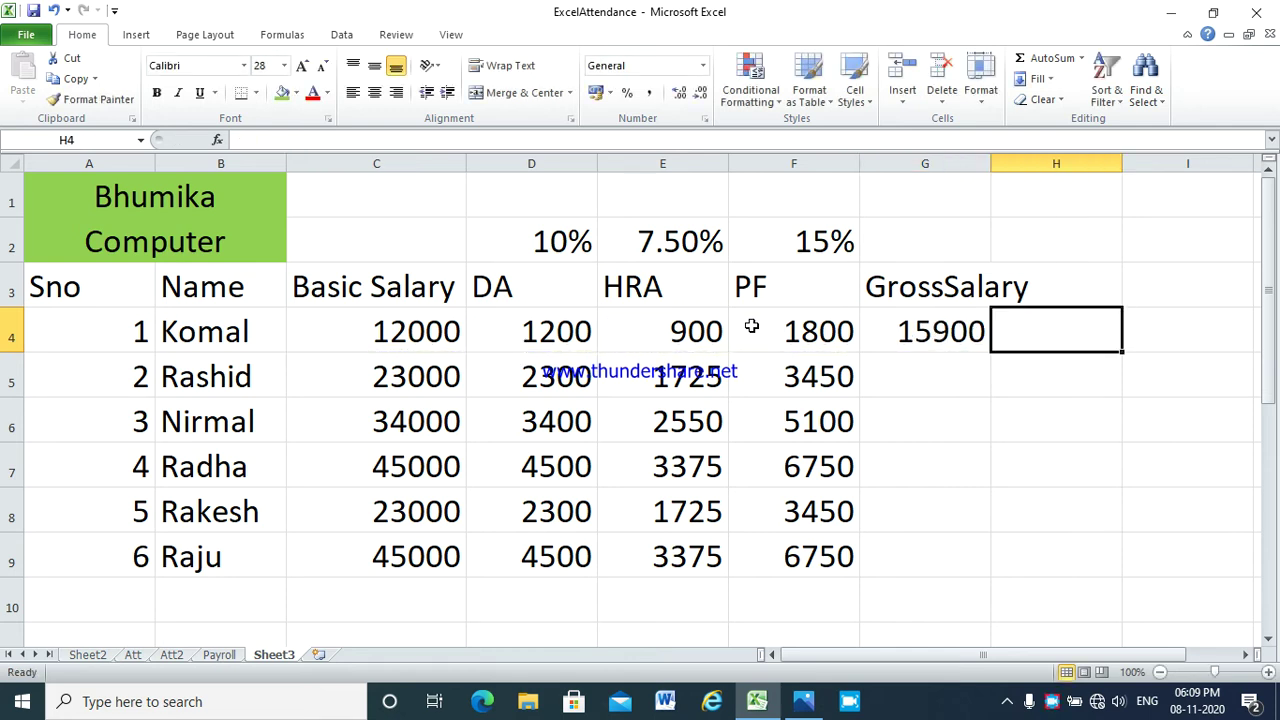
Fill the gross salary formula from G4 down to G9 and auto-fit column G to its heading.
{"action": "left_click", "coordinate": [900, 332]}
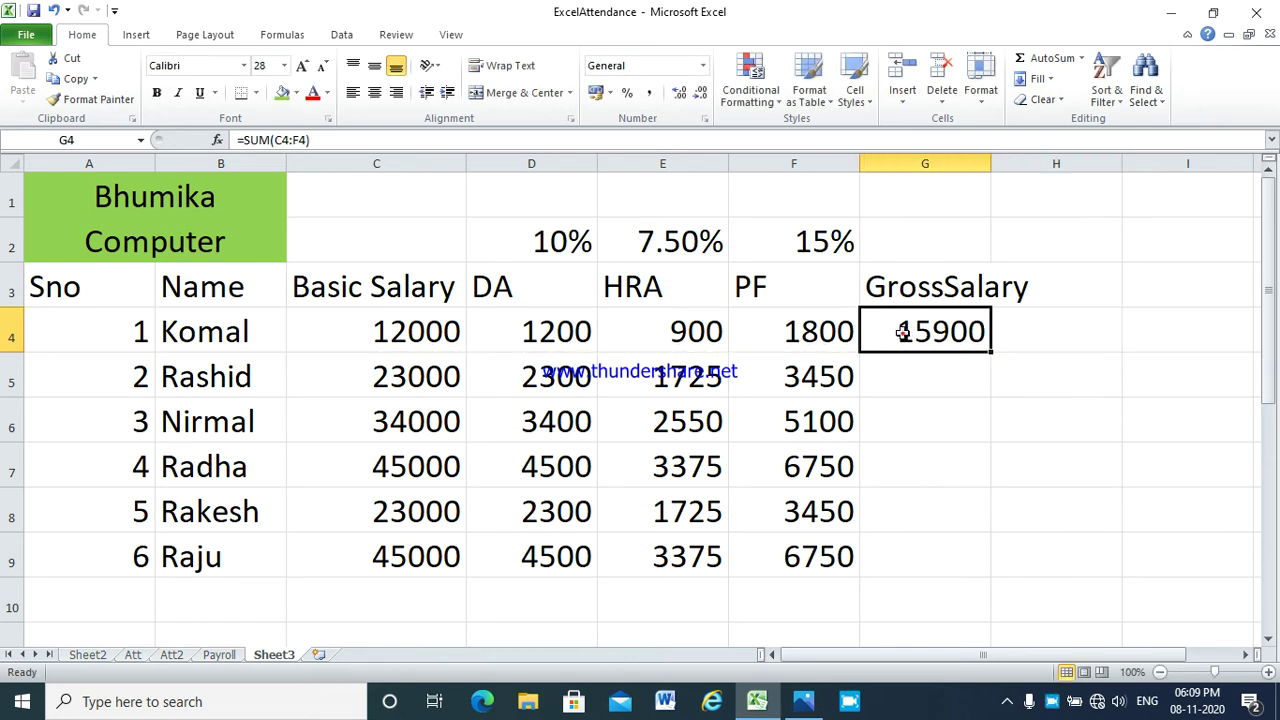
{"action": "double_click", "coordinate": [988, 350]}
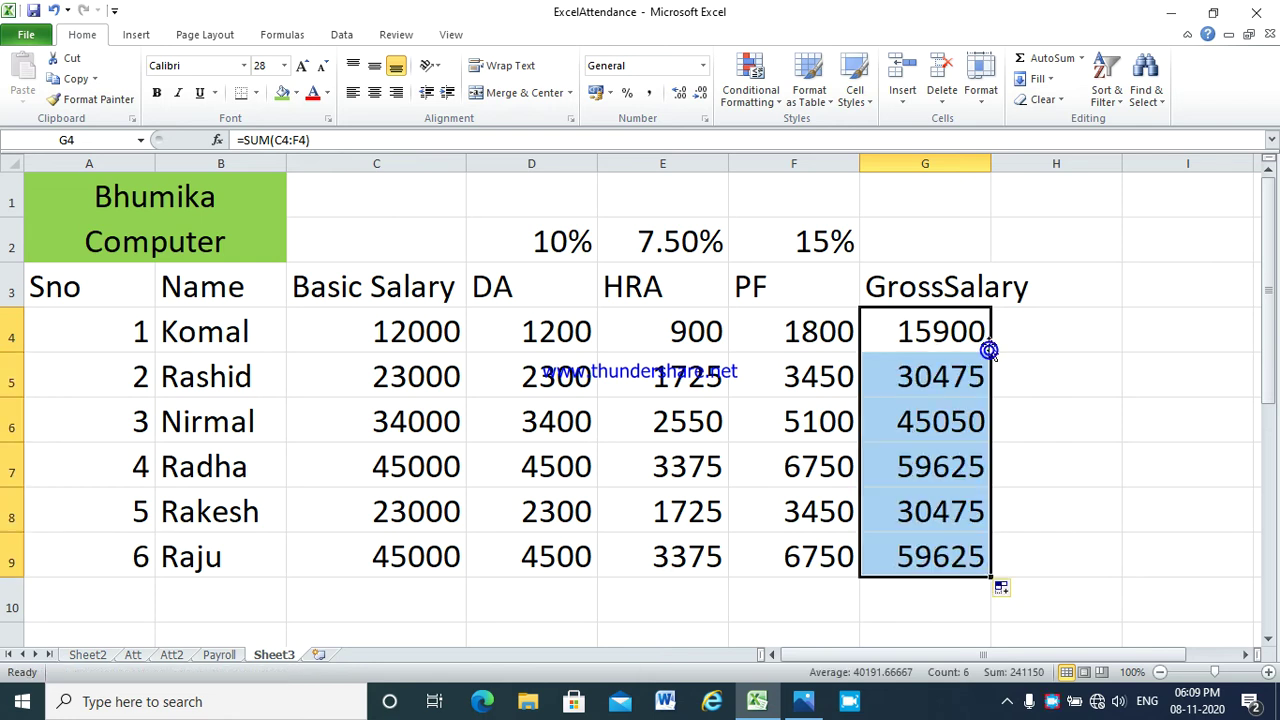
{"action": "left_click", "coordinate": [1038, 288]}
{"action": "double_click", "coordinate": [991, 163]}
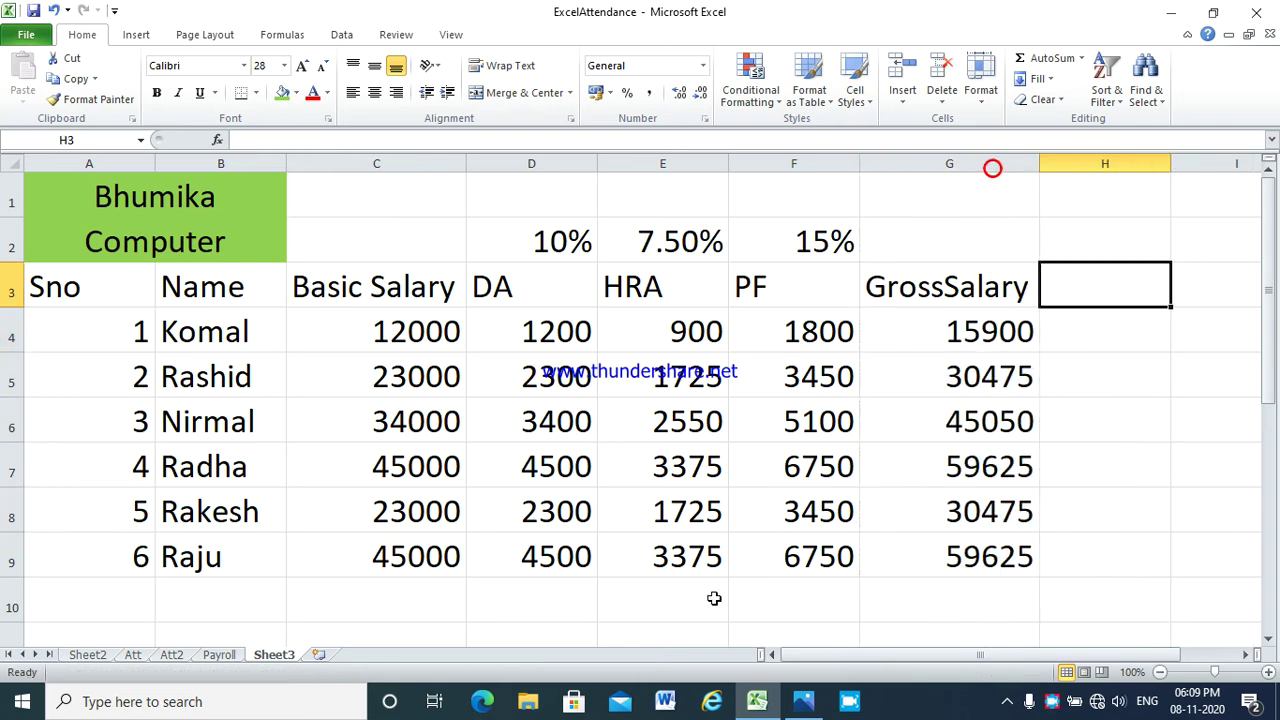
Check the EPF rule on the Payroll sheet, and on Sheet3 enter the heading EPF in H3 with the note pf/2 in H2.
{"action": "left_click", "coordinate": [220, 655]}
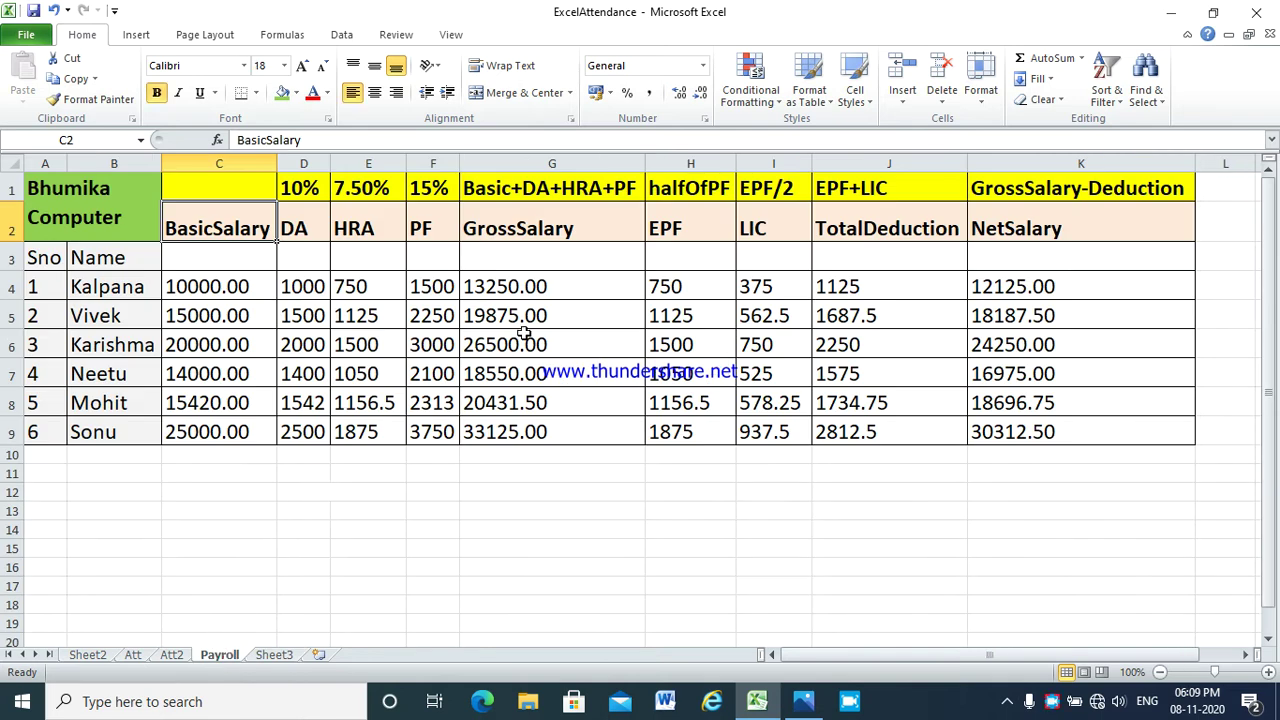
{"action": "left_click", "coordinate": [713, 229]}
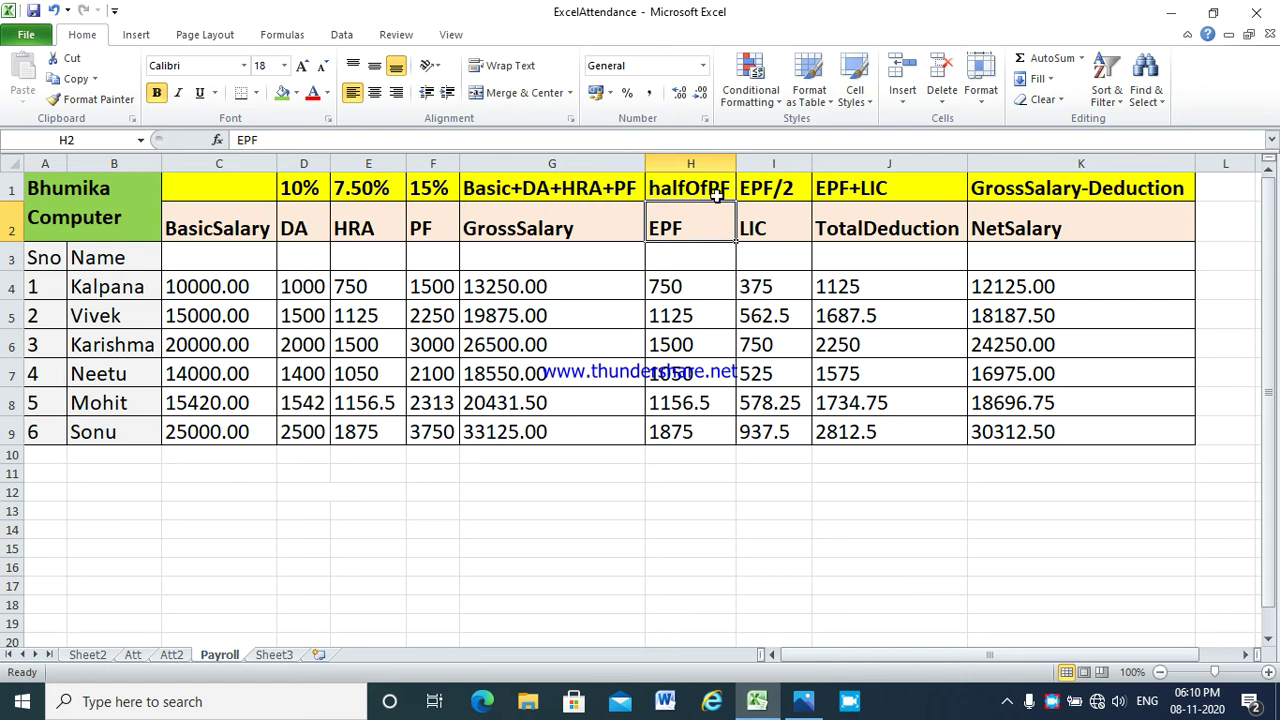
{"action": "left_click", "coordinate": [428, 220]}
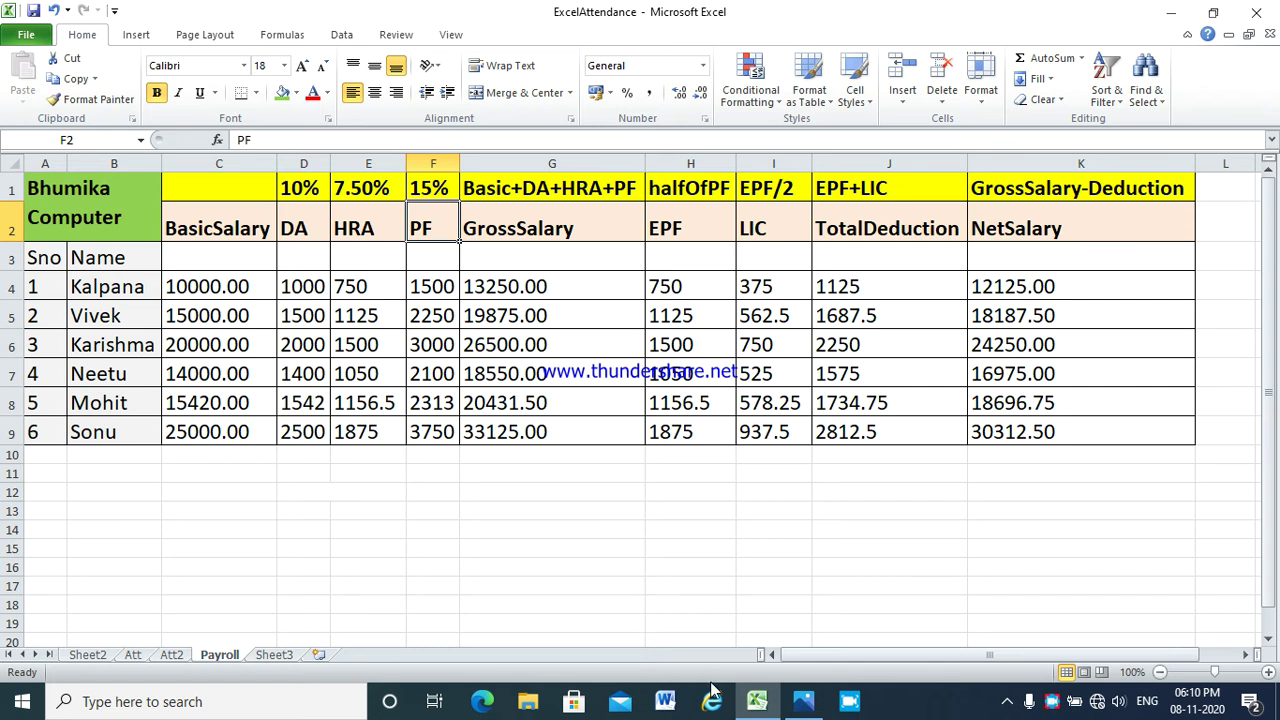
{"action": "left_click", "coordinate": [274, 655]}
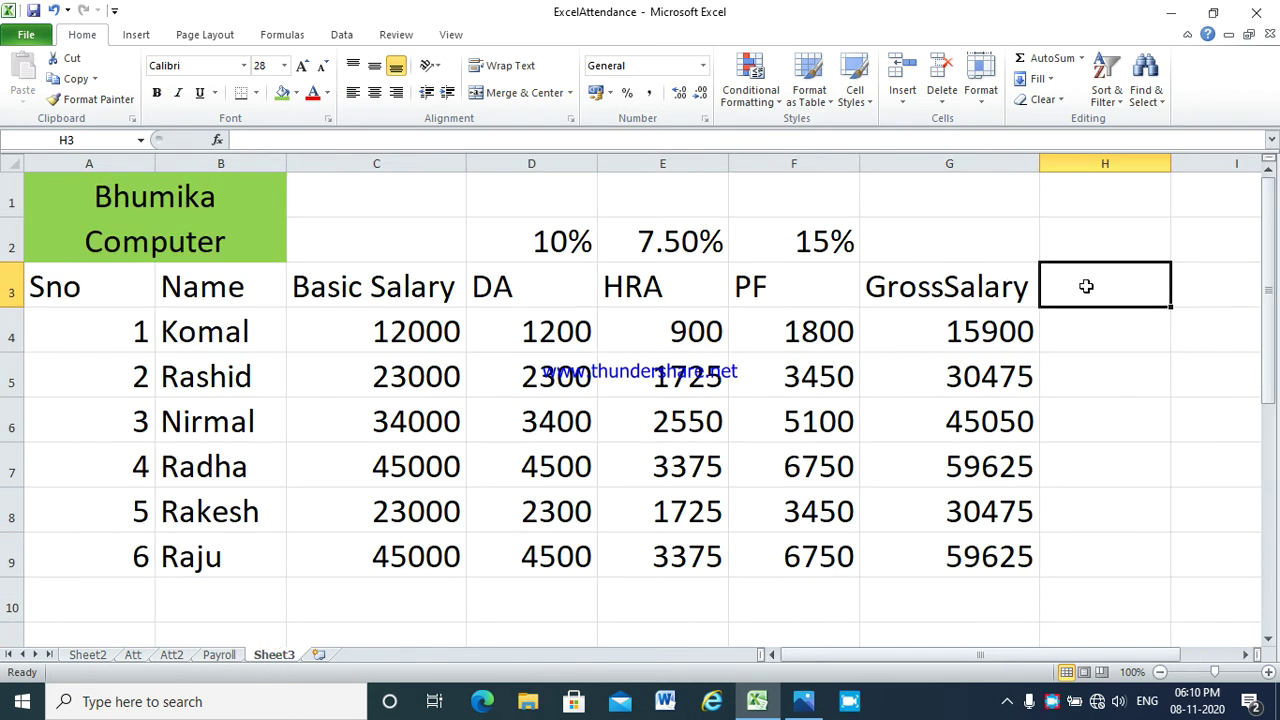
{"action": "type", "text": "EPF"}
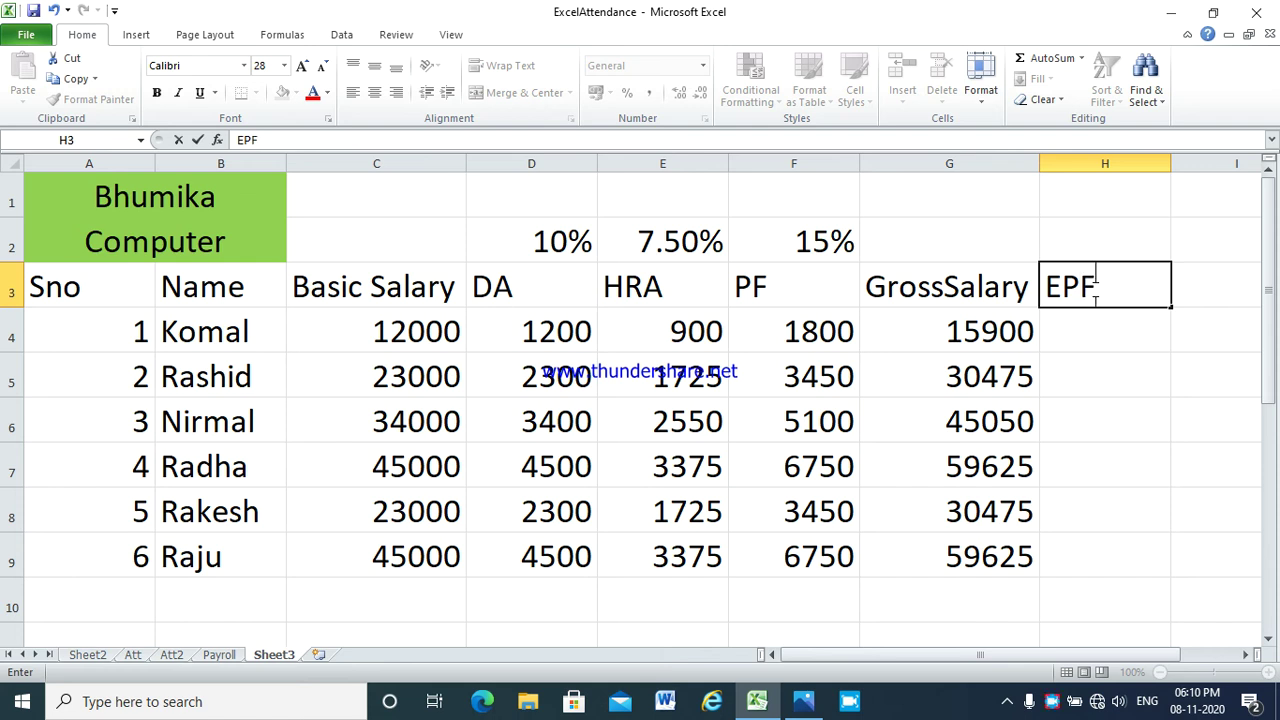
{"action": "key", "text": "Up"}
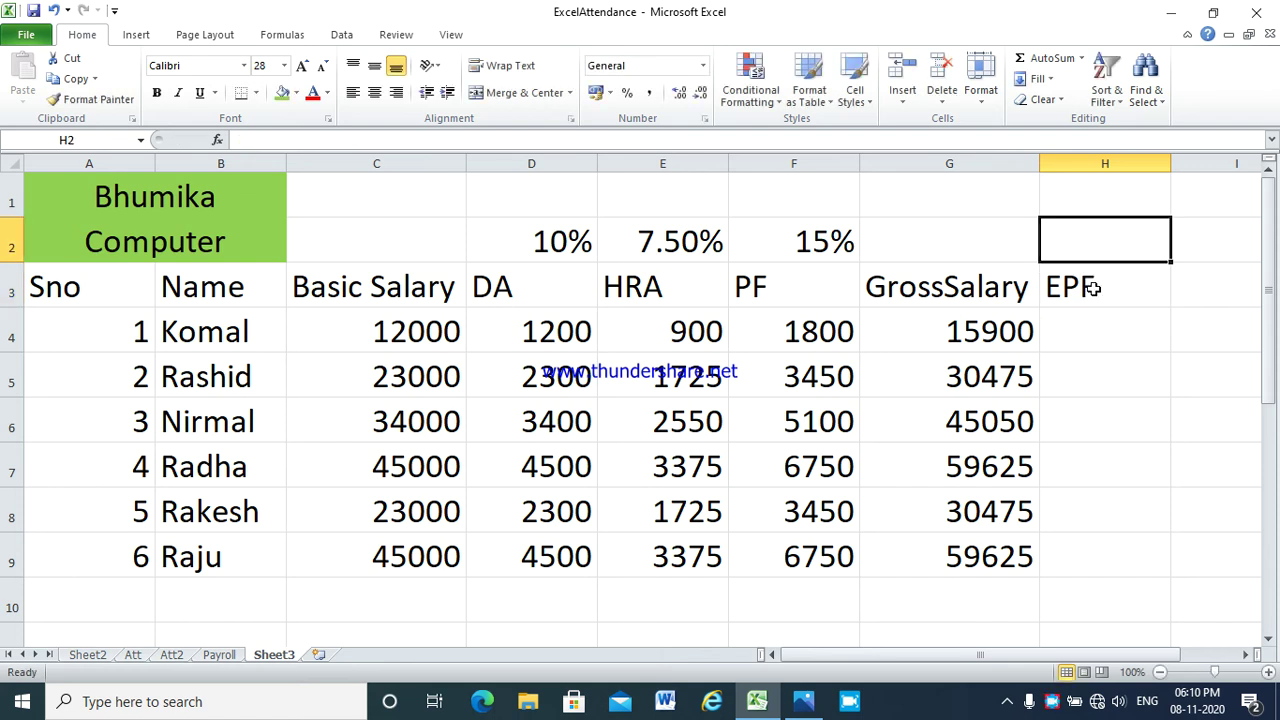
{"action": "type", "text": "pf/2"}
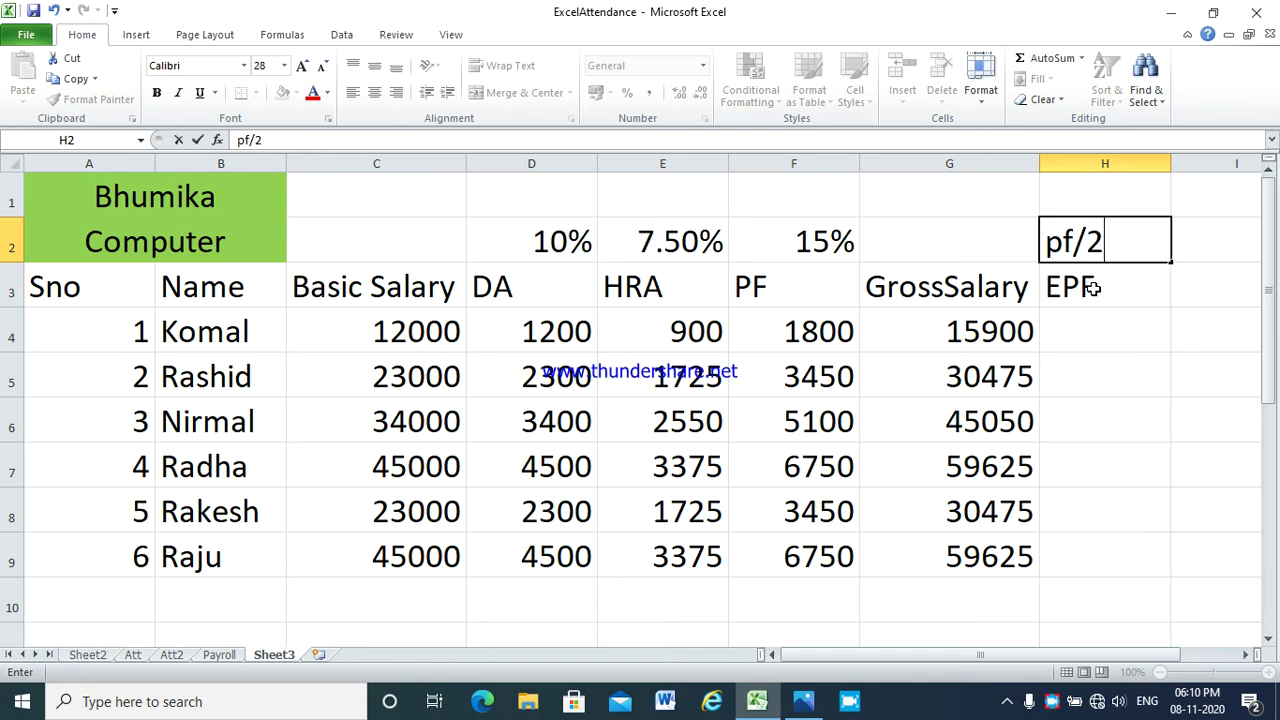
{"action": "key", "text": "Return"}
Calculate EPF in H4 with the formula =F4/2 and fill it down to H9 for all employees.
{"action": "key", "text": "Down"}
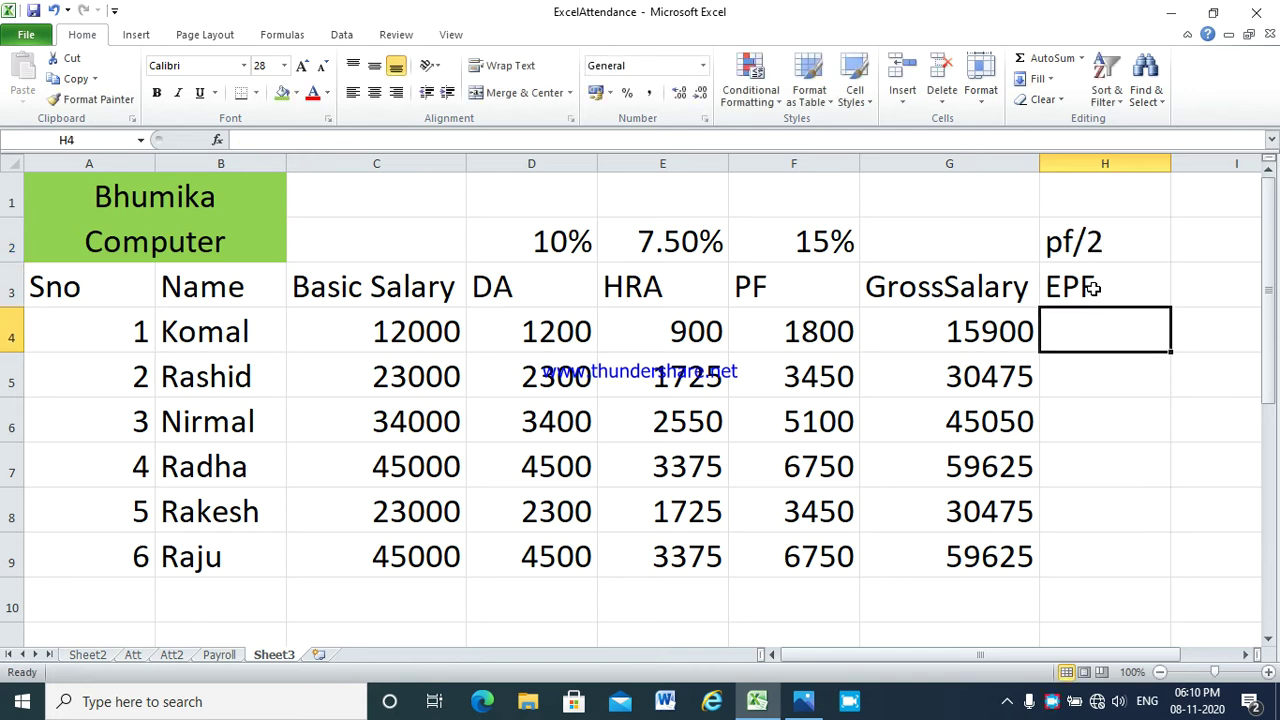
{"action": "type", "text": "="}
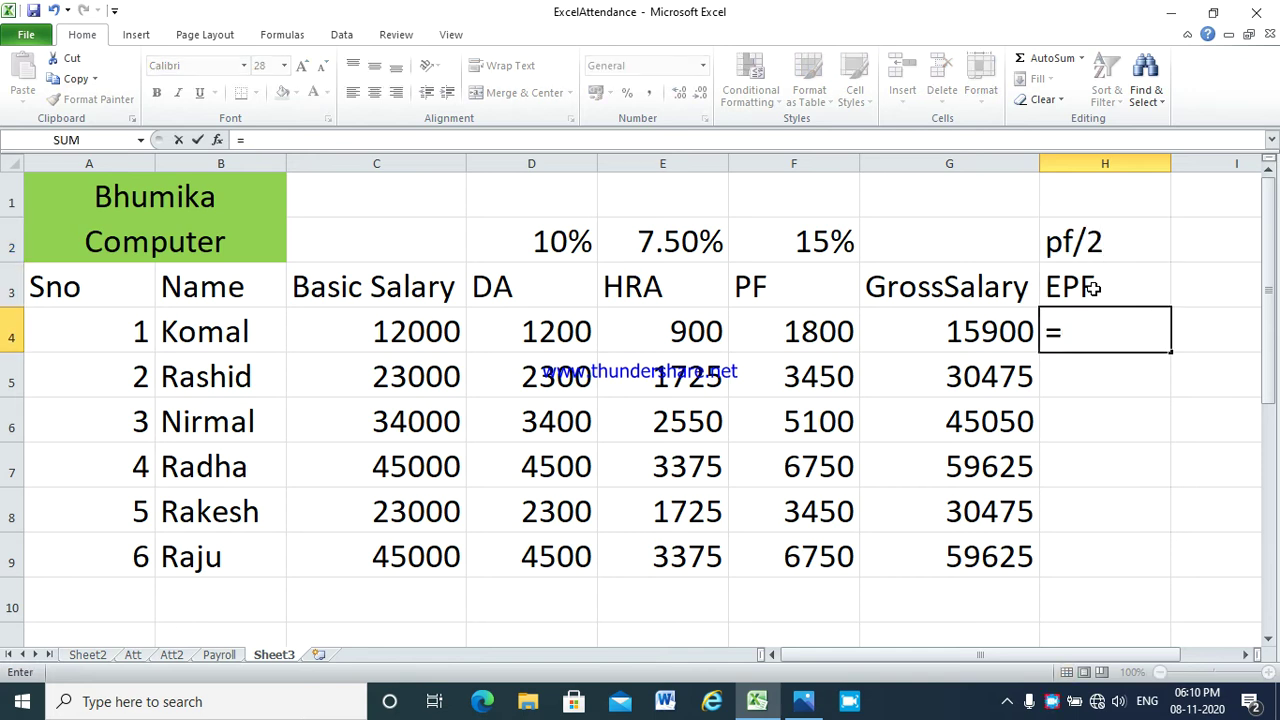
{"action": "left_click", "coordinate": [789, 331]}
{"action": "type", "text": "/2"}
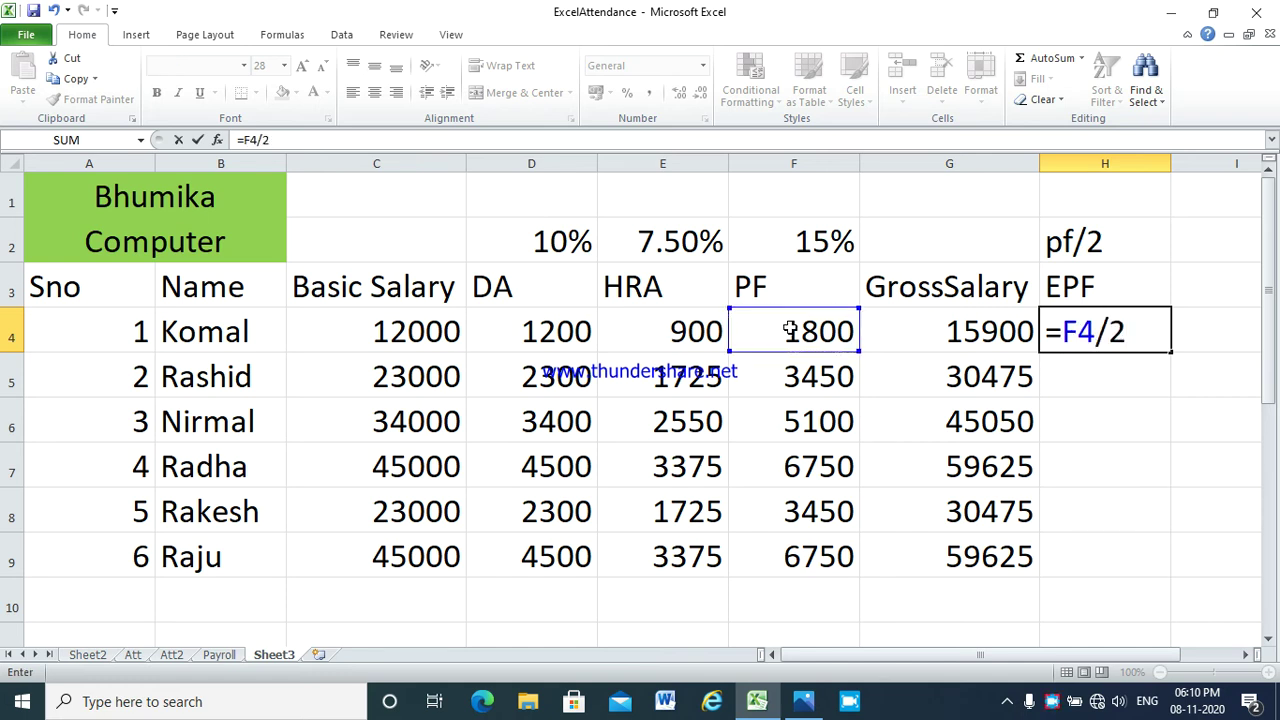
{"action": "left_click", "coordinate": [968, 378]}
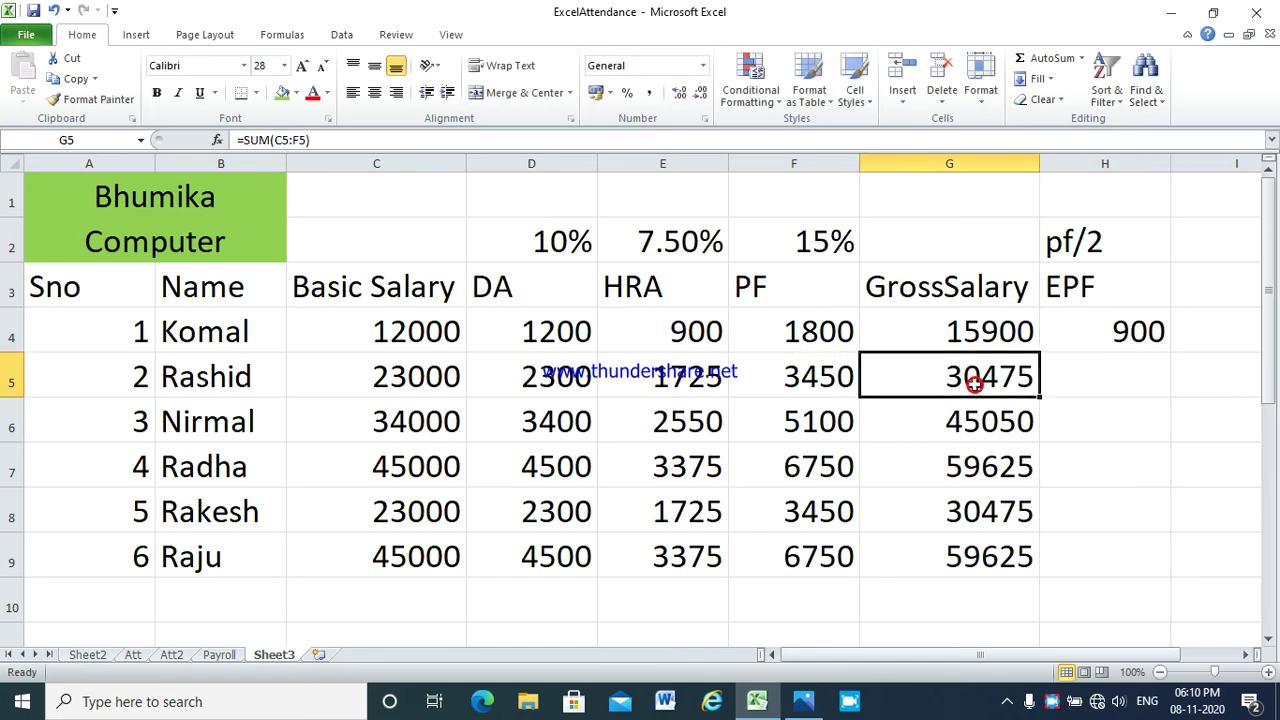
{"action": "left_click", "coordinate": [1118, 335]}
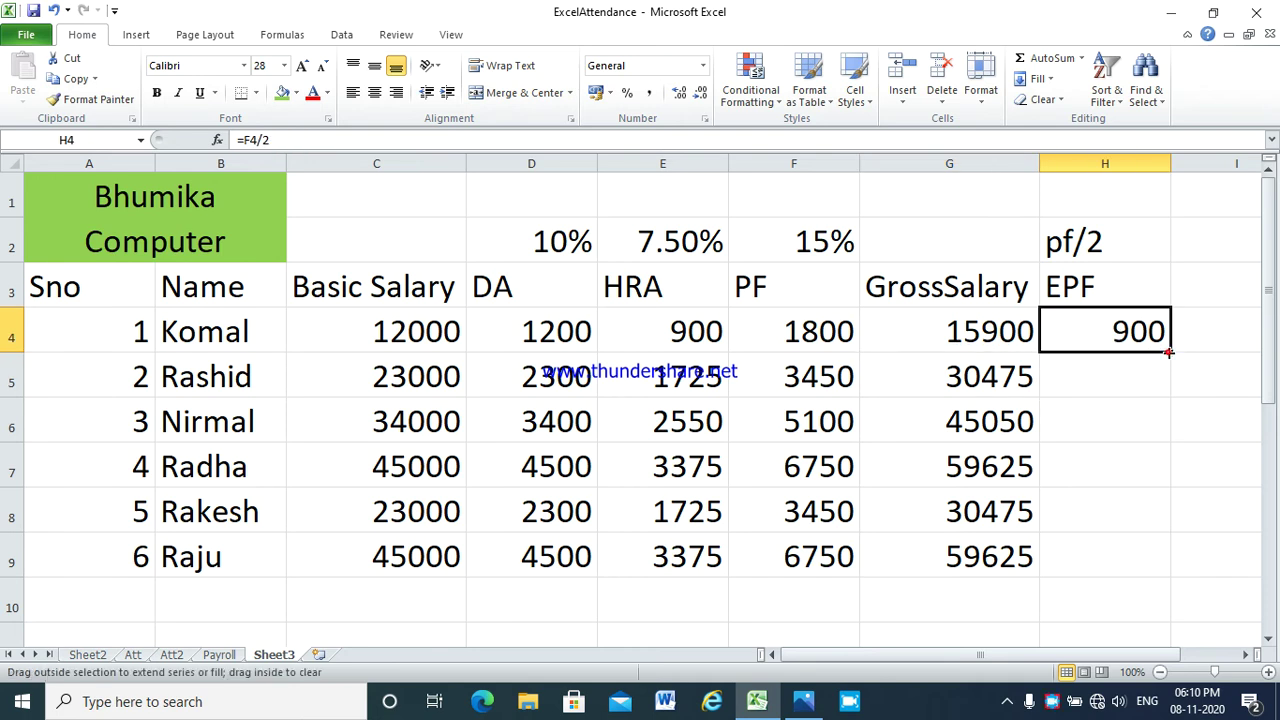
{"action": "double_click", "coordinate": [1168, 350]}
Check the heading after EPF on the Payroll sheet and enter LIC in I3 of Sheet3.
{"action": "left_click", "coordinate": [222, 656]}
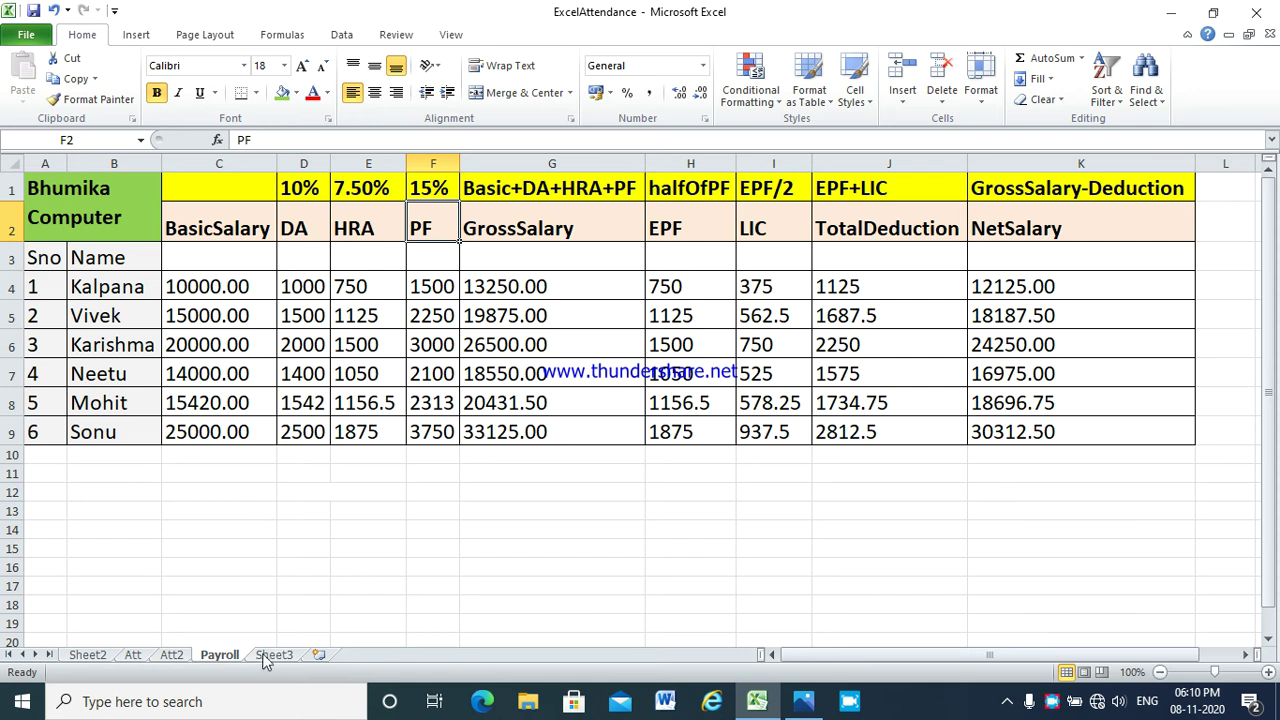
{"action": "left_click", "coordinate": [274, 656]}
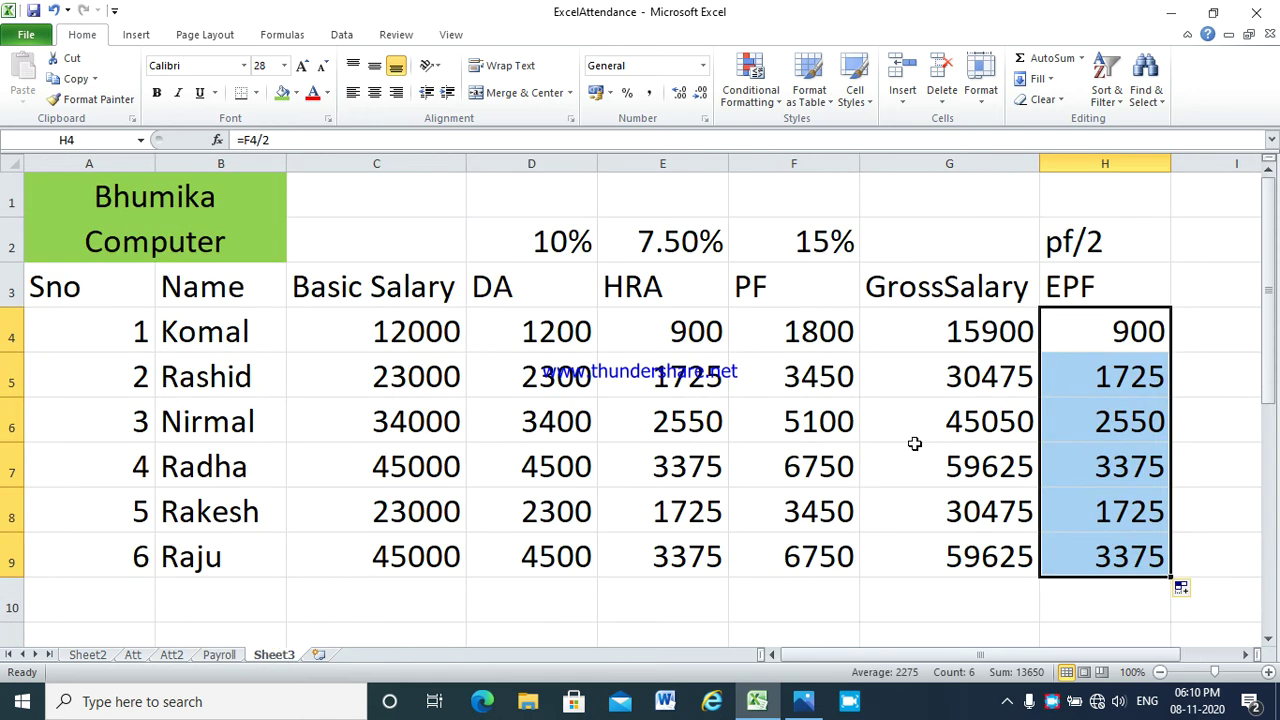
{"action": "left_click", "coordinate": [1183, 249]}
{"action": "left_click", "coordinate": [1181, 287]}
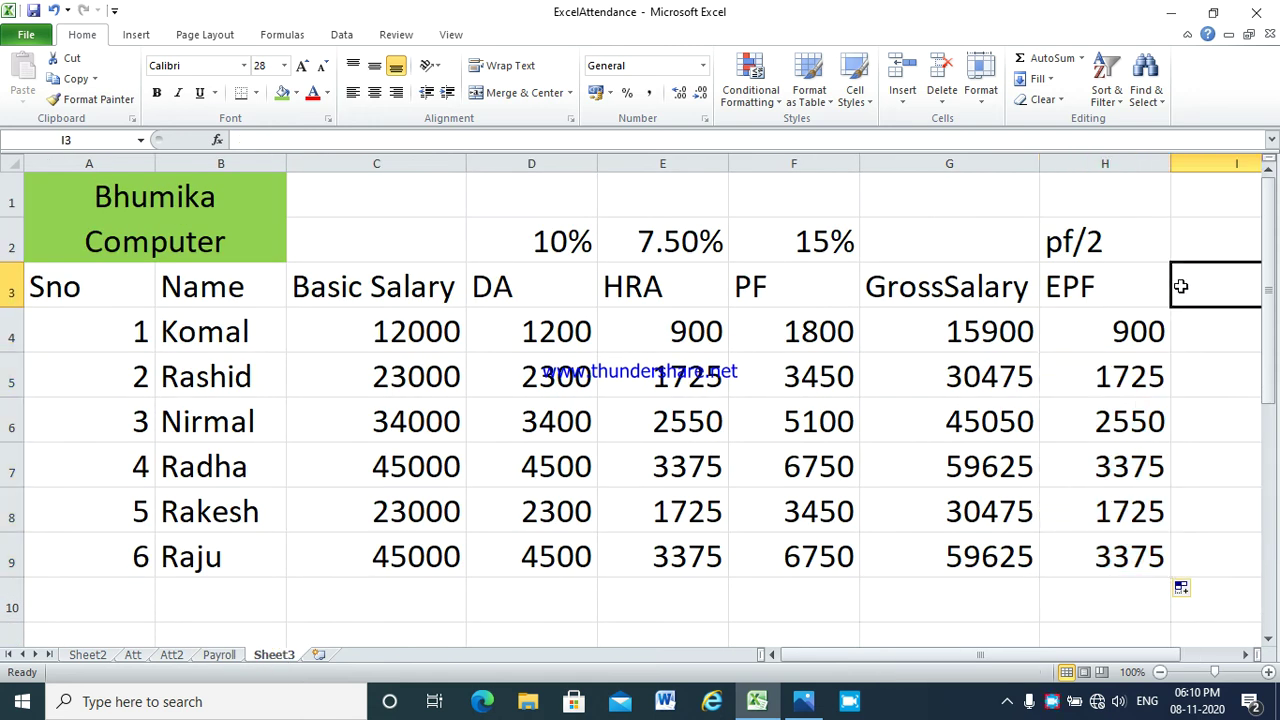
{"action": "type", "text": "LIC"}
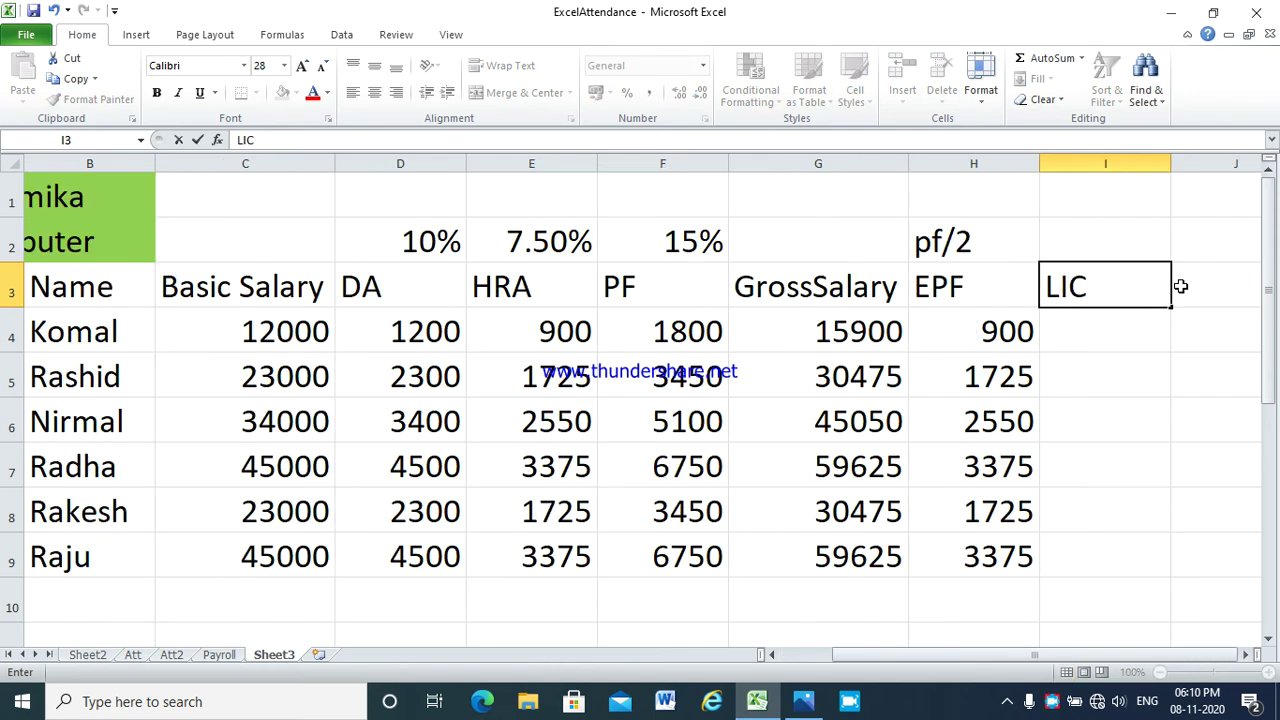
{"action": "left_click", "coordinate": [1212, 376]}
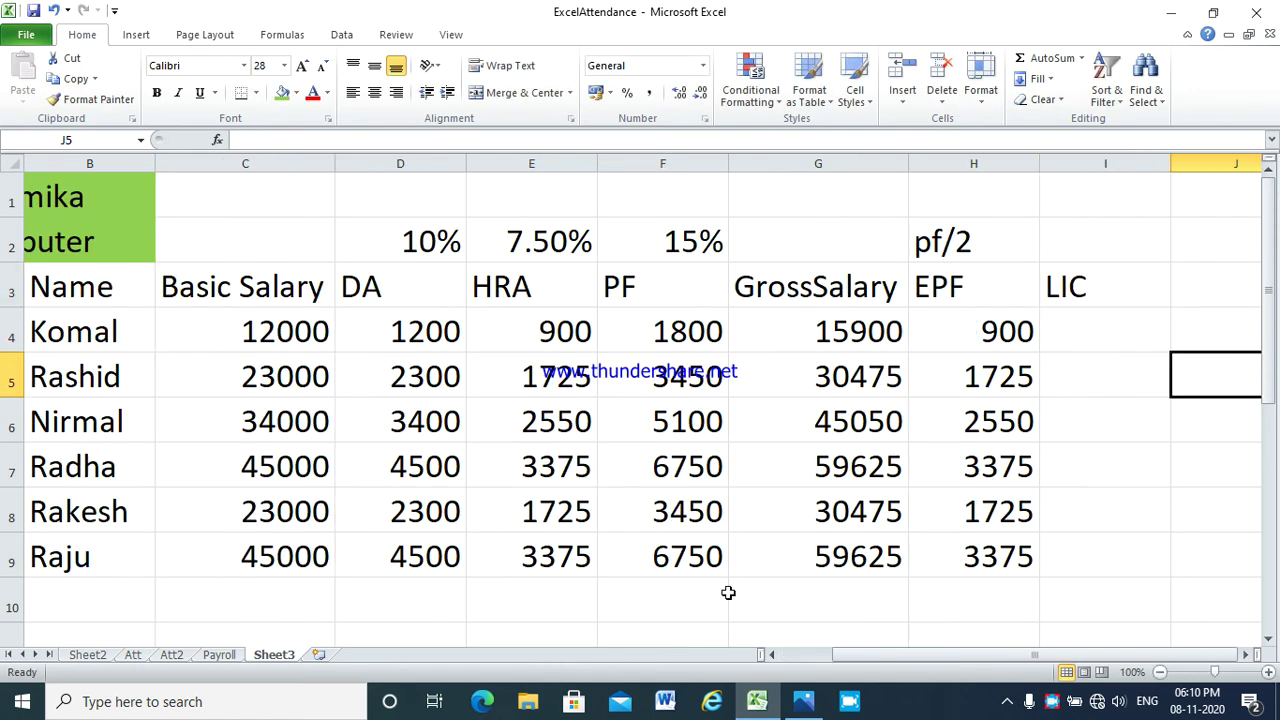
Check the LIC rule on the Payroll sheet and enter the note EPF/2 above the LIC heading in I2 of Sheet3.
{"action": "left_click", "coordinate": [219, 655]}
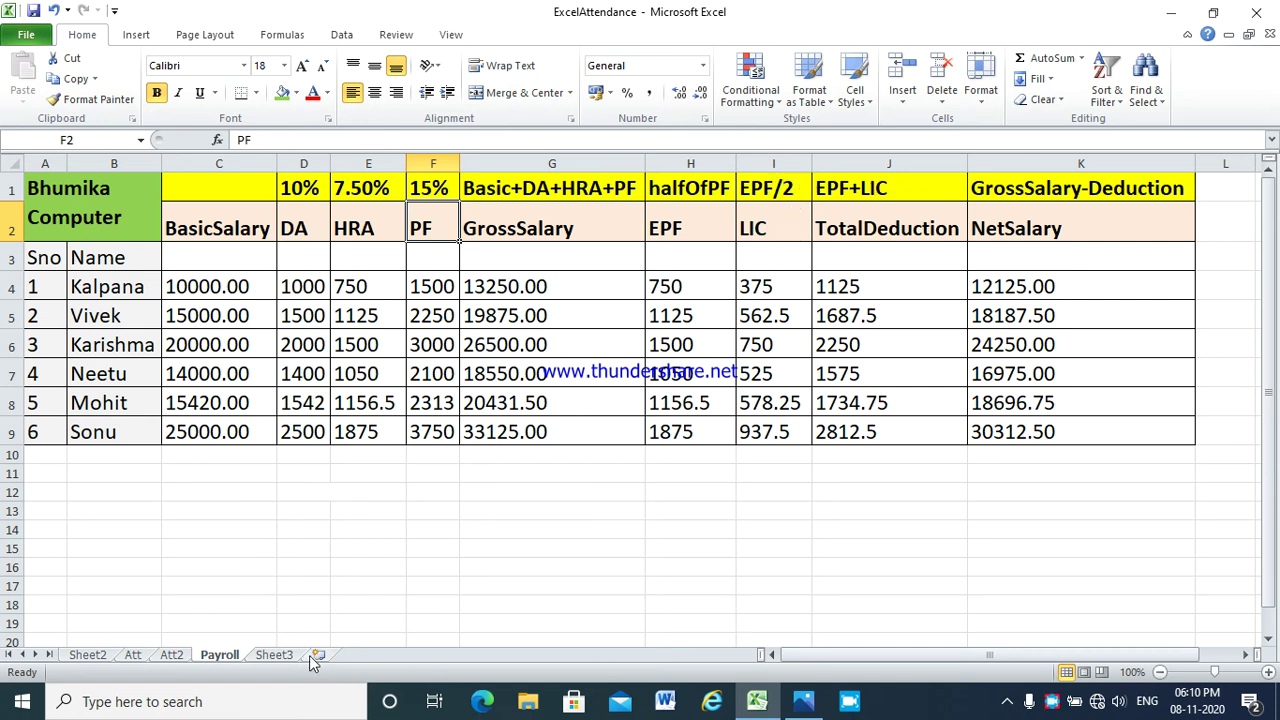
{"action": "left_click", "coordinate": [274, 655]}
{"action": "left_click", "coordinate": [1063, 324]}
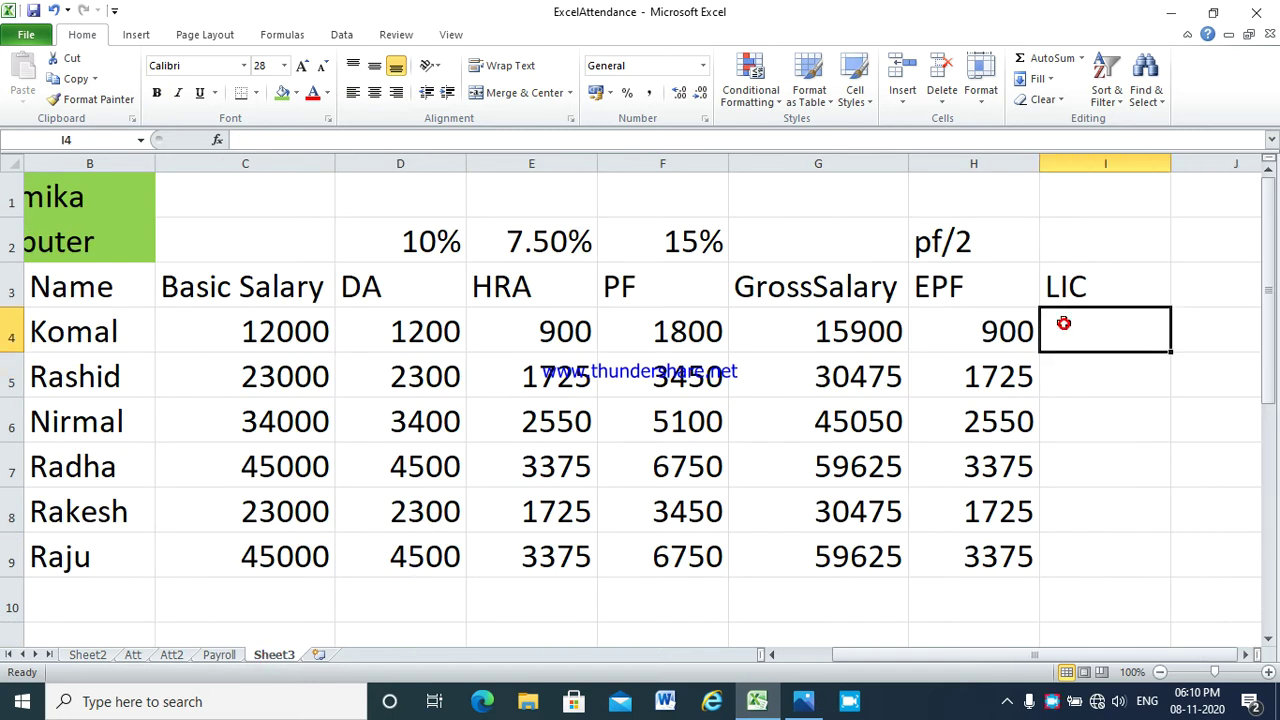
{"action": "left_click", "coordinate": [978, 330]}
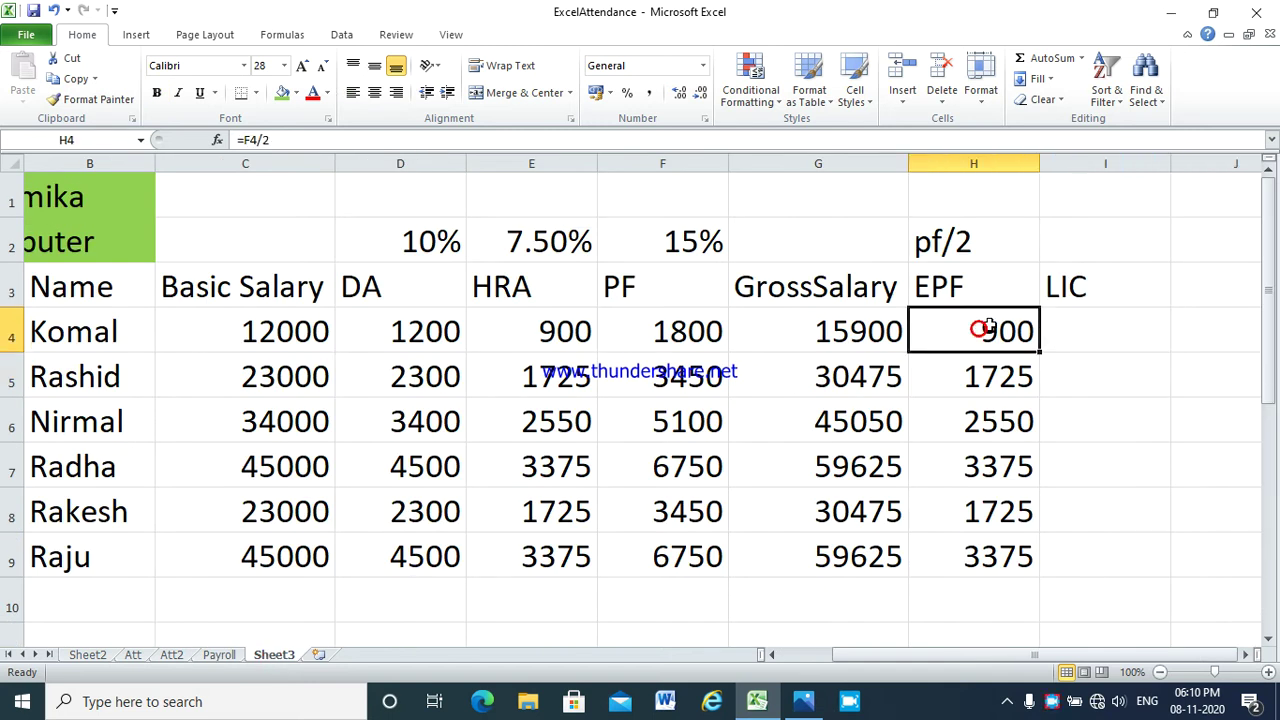
{"action": "left_click", "coordinate": [1072, 322]}
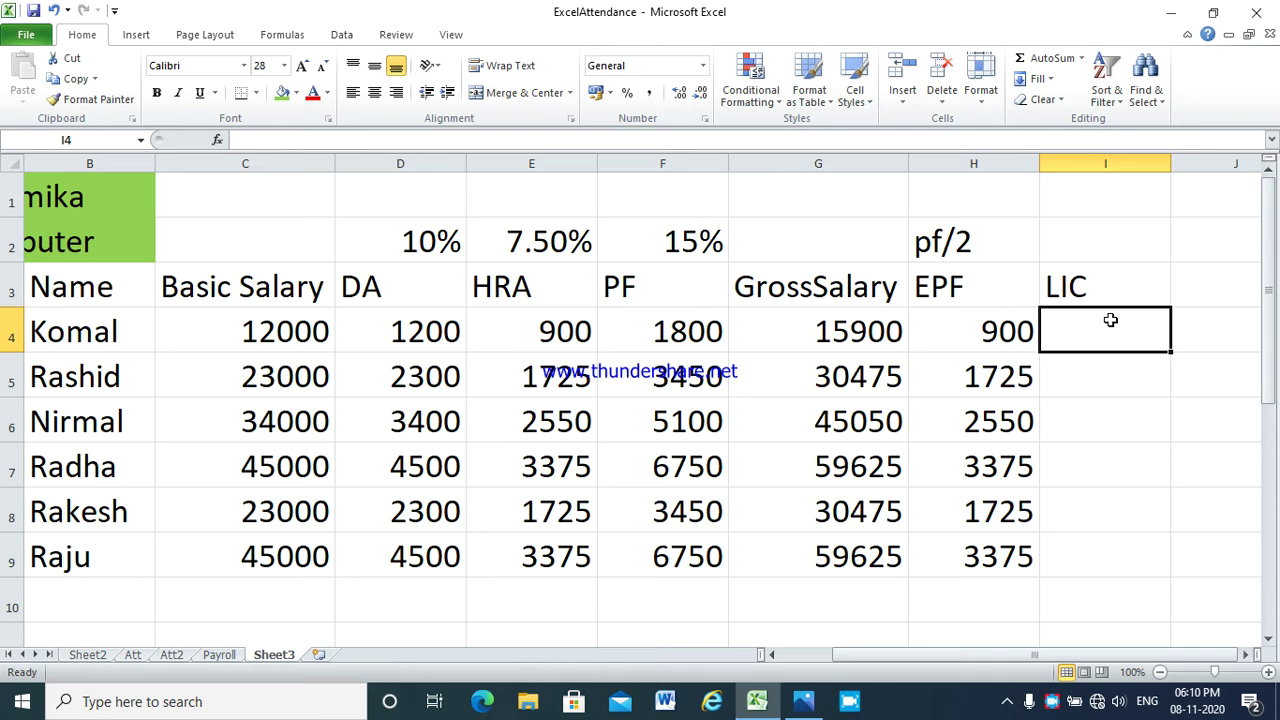
{"action": "left_click", "coordinate": [1055, 239]}
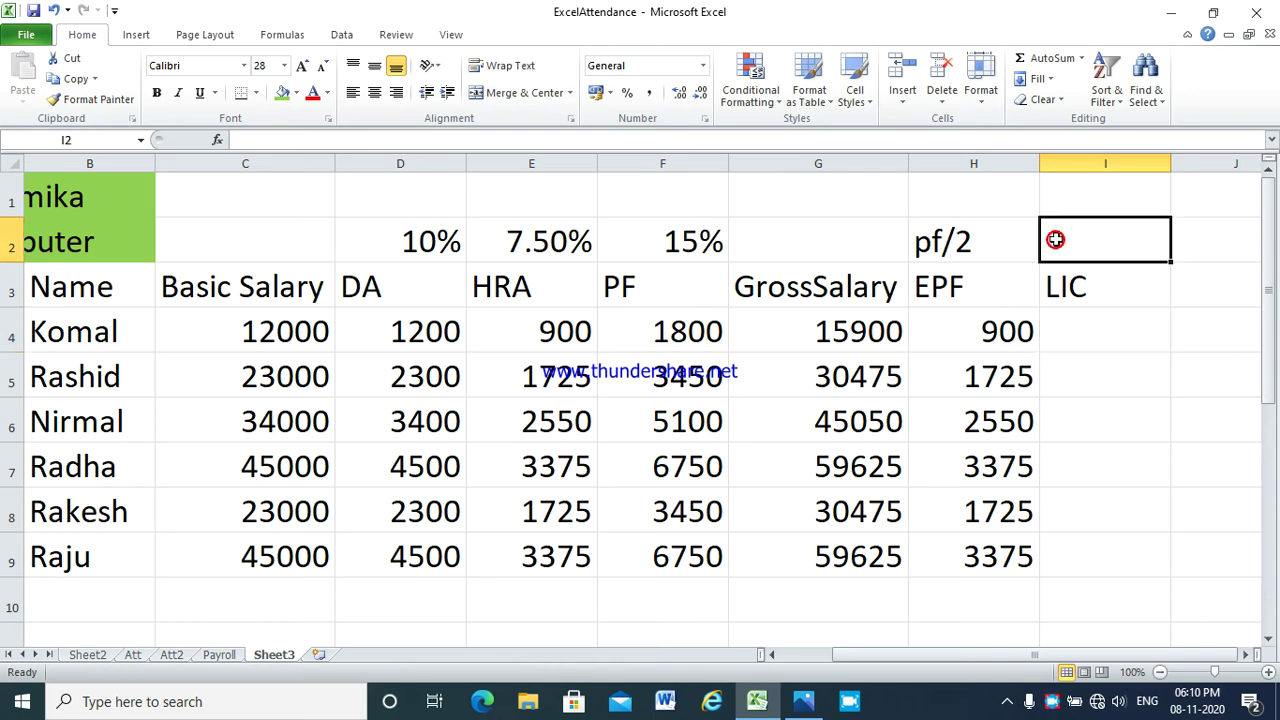
{"action": "type", "text": "P"}
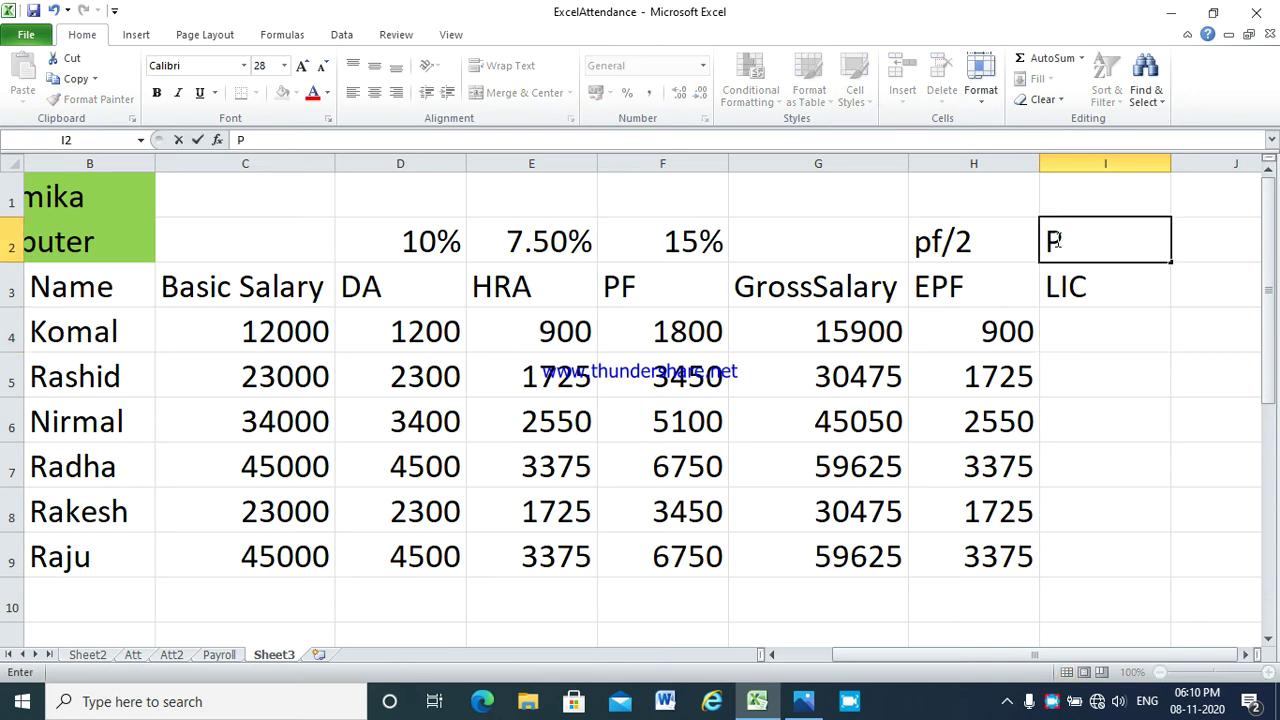
{"action": "key", "text": "BackSpace"}
{"action": "type", "text": "EPF/2"}
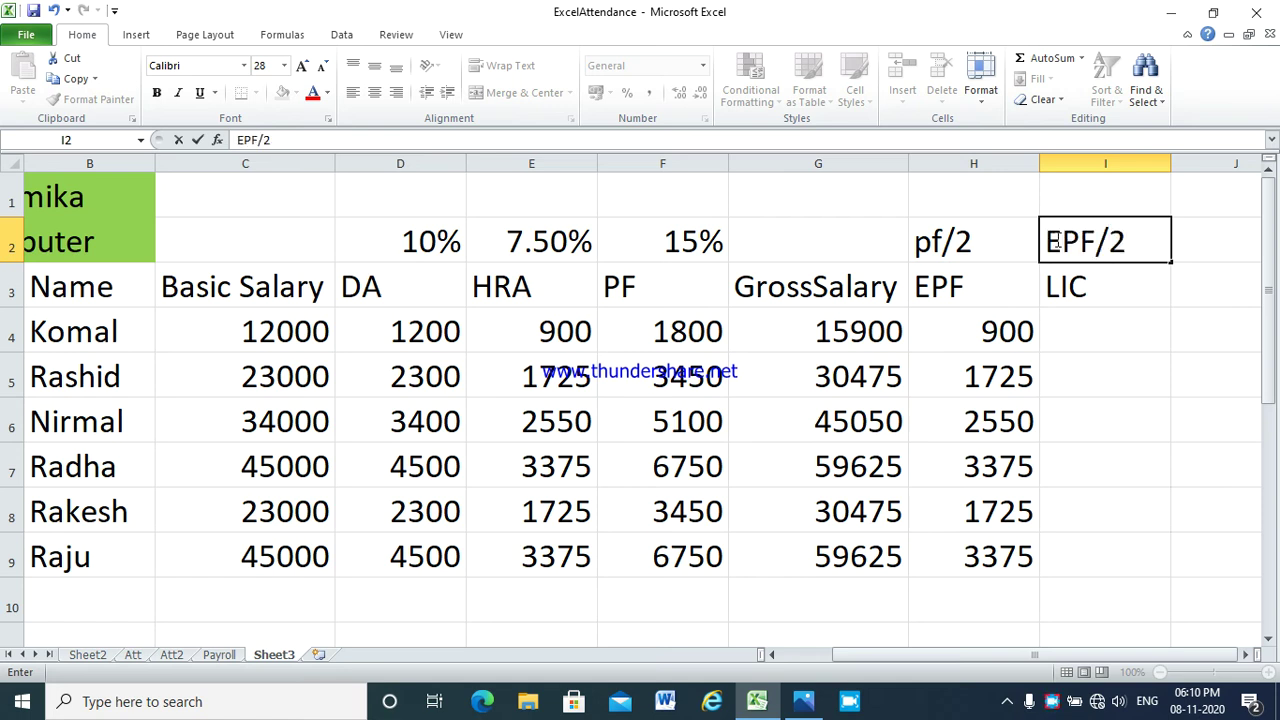
Calculate LIC in I4 with the formula =H4/2 and fill it down to I9 for all employees.
{"action": "left_click", "coordinate": [1133, 343]}
{"action": "type", "text": "="}
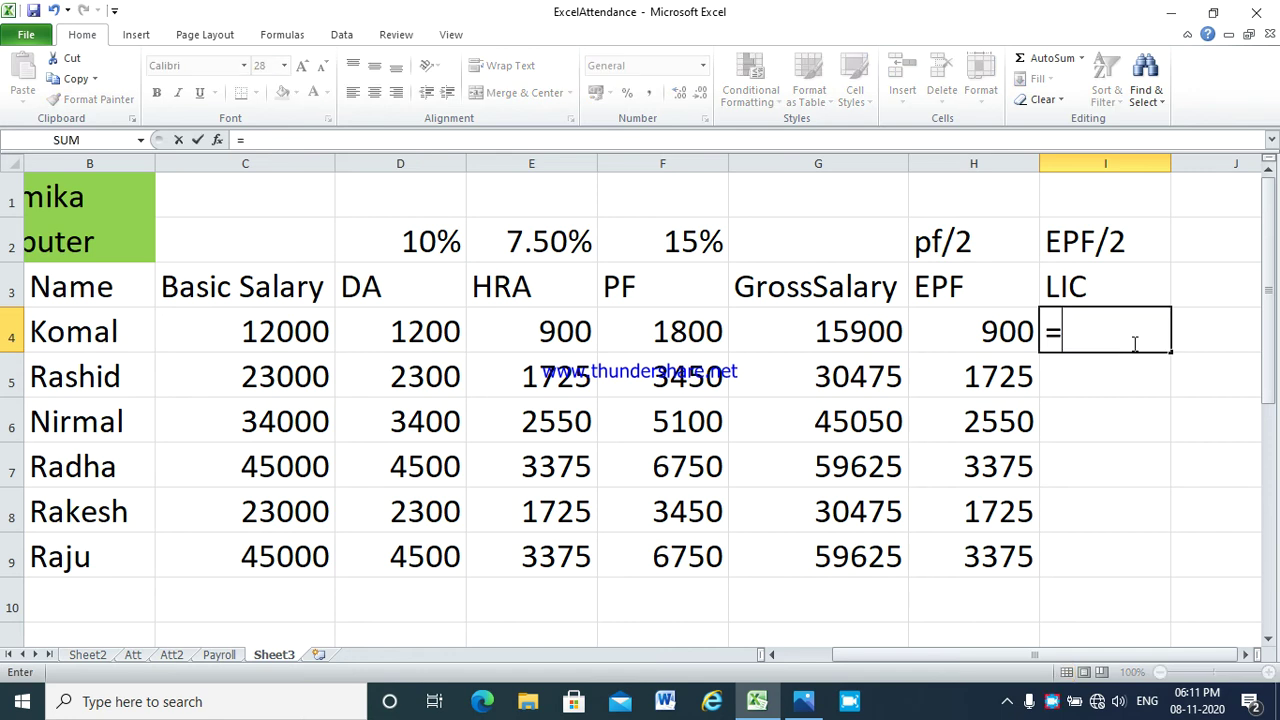
{"action": "left_click", "coordinate": [955, 326]}
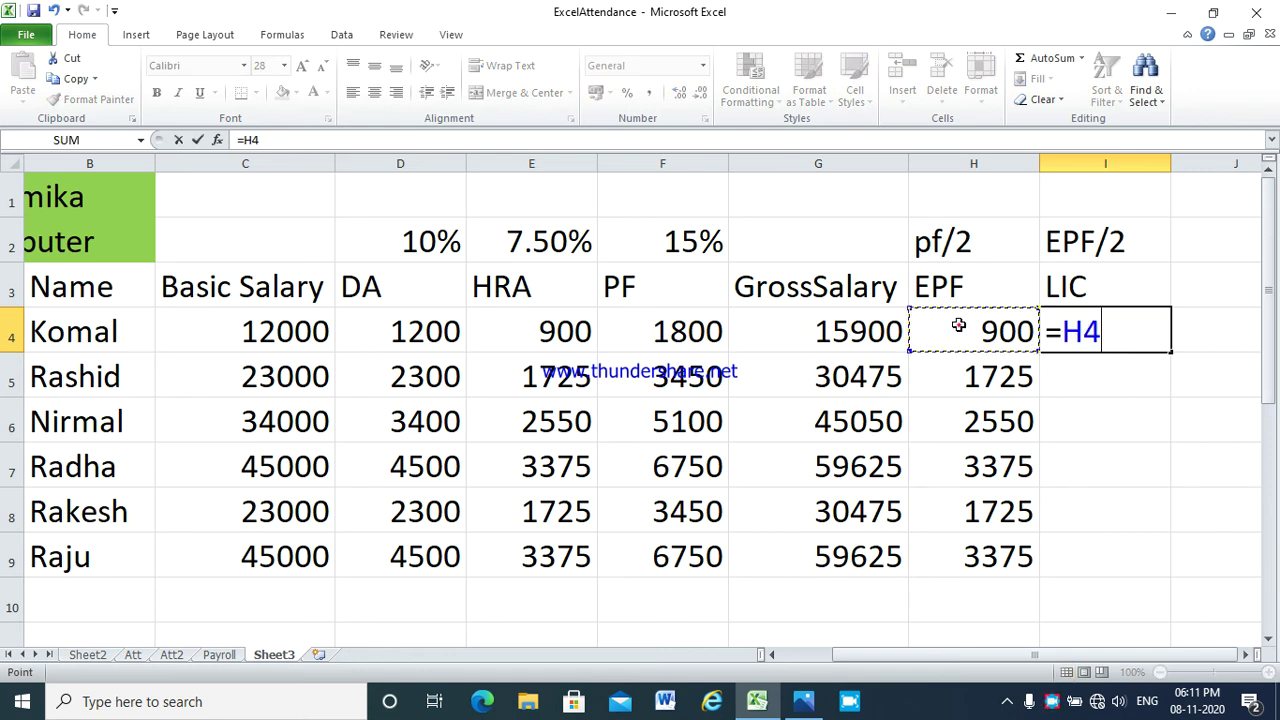
{"action": "type", "text": "/2"}
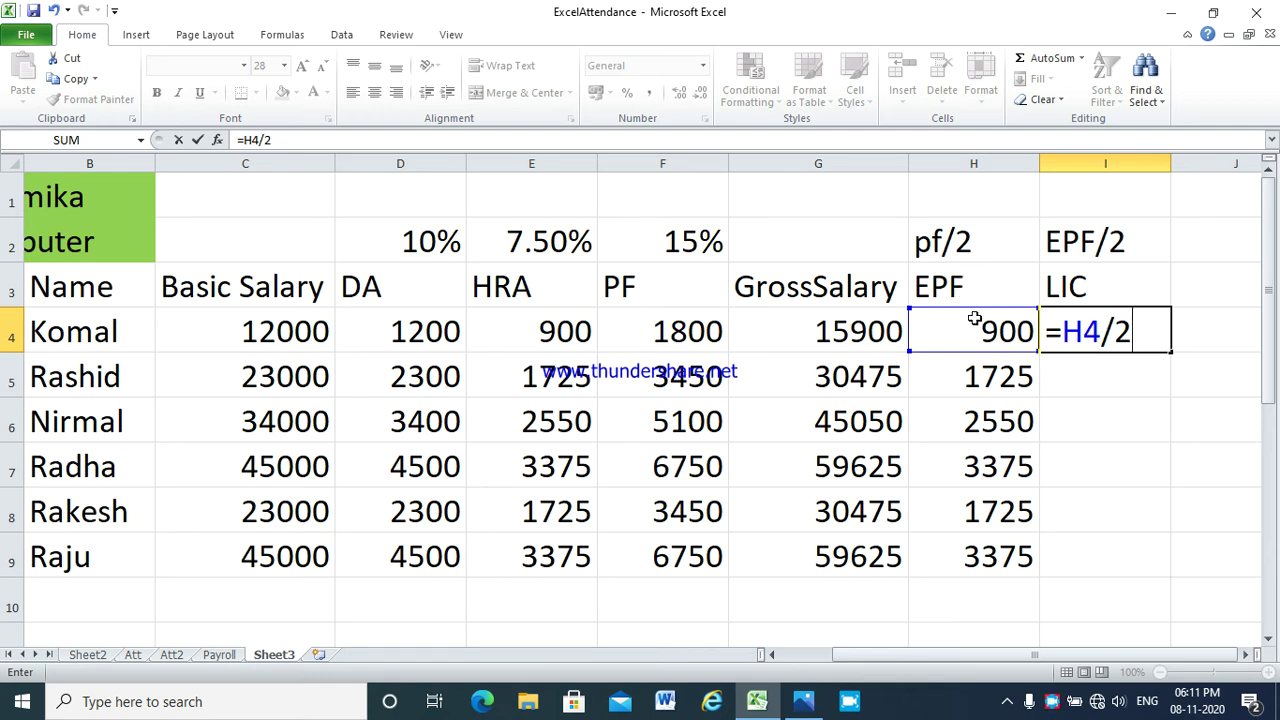
{"action": "key", "text": "Tab"}
{"action": "left_click", "coordinate": [1005, 331]}
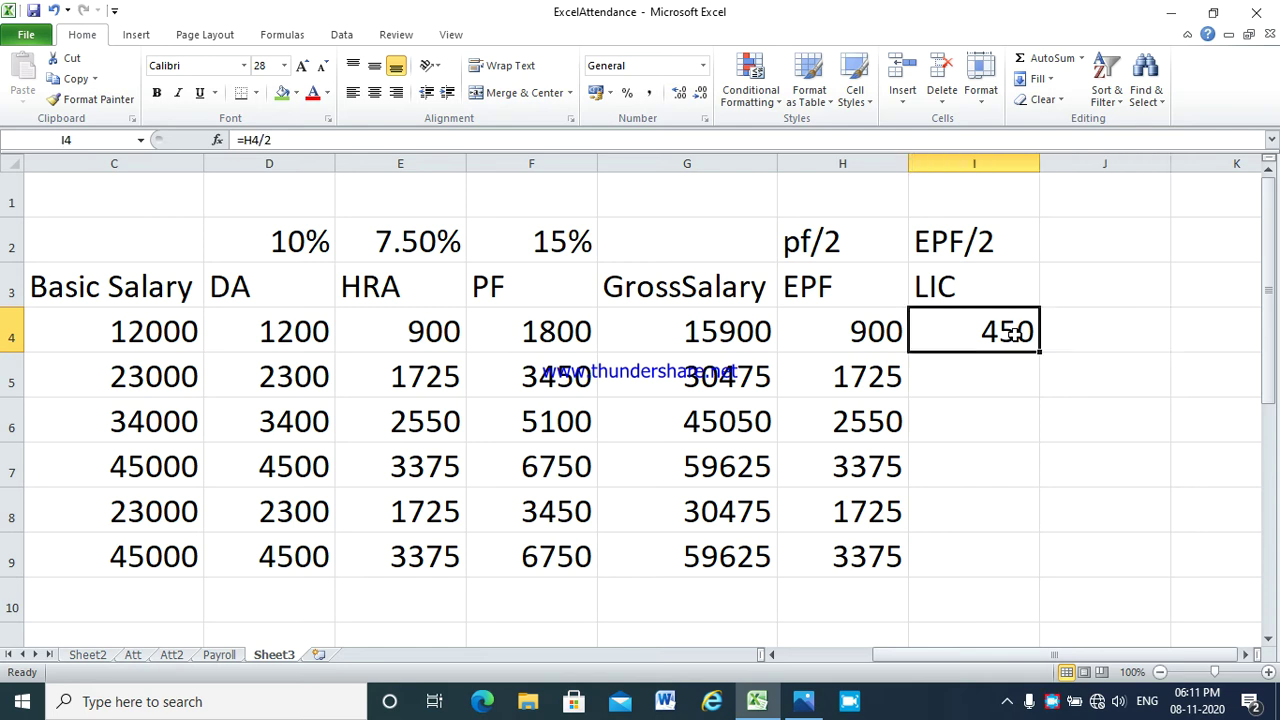
{"action": "double_click", "coordinate": [1038, 352]}
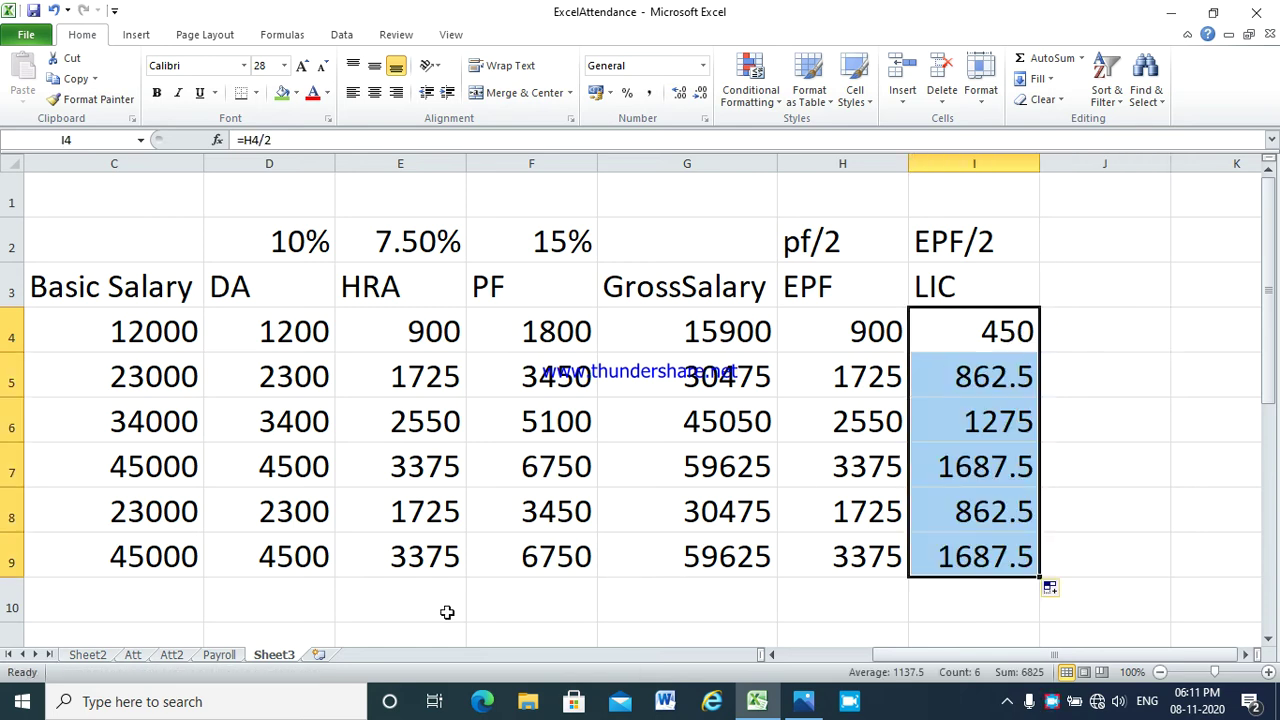
Check the heading after LIC on the Payroll sheet and enter TotalDeduction in J3 of Sheet3.
{"action": "left_click", "coordinate": [220, 655]}
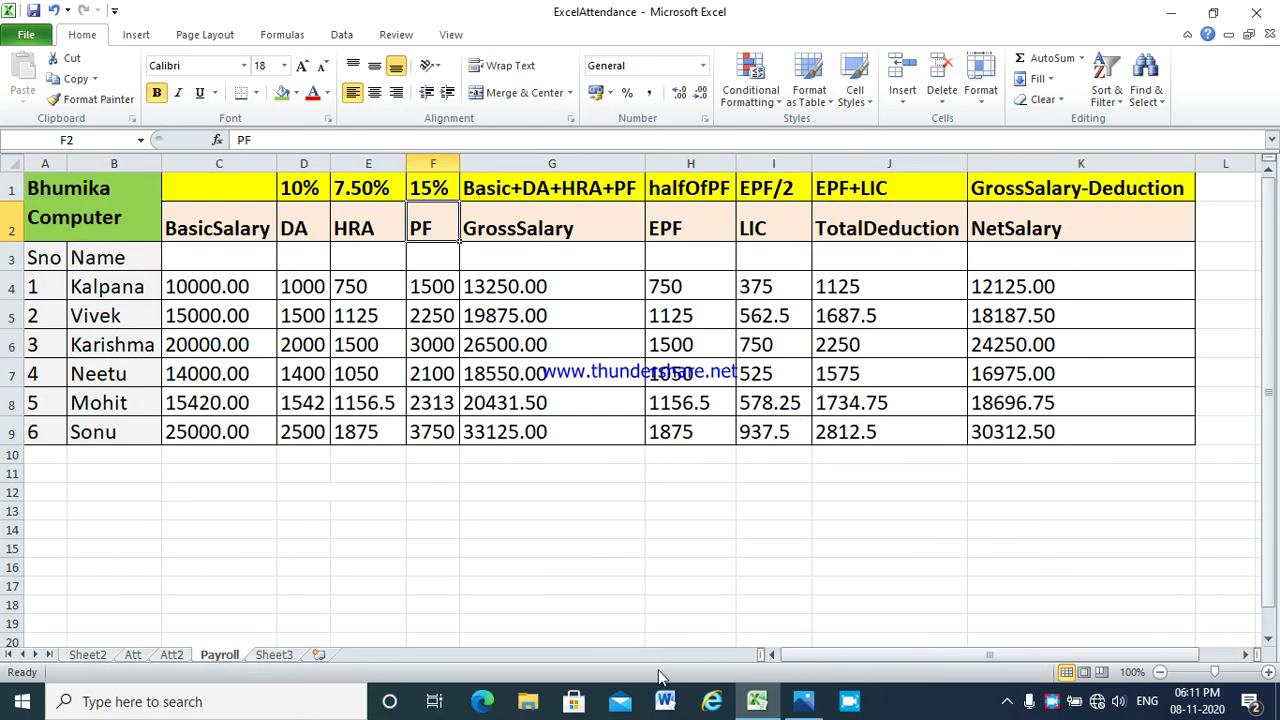
{"action": "left_click", "coordinate": [272, 655]}
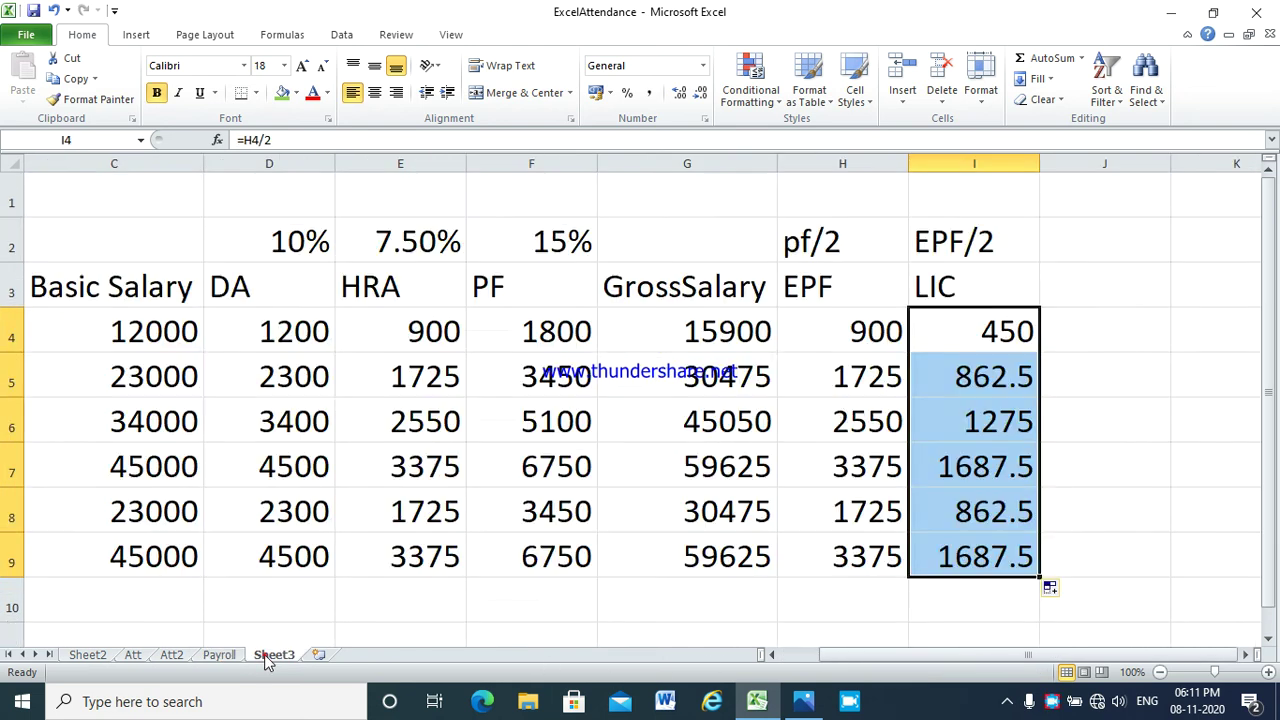
{"action": "left_click", "coordinate": [1066, 275]}
{"action": "type", "text": "To"}
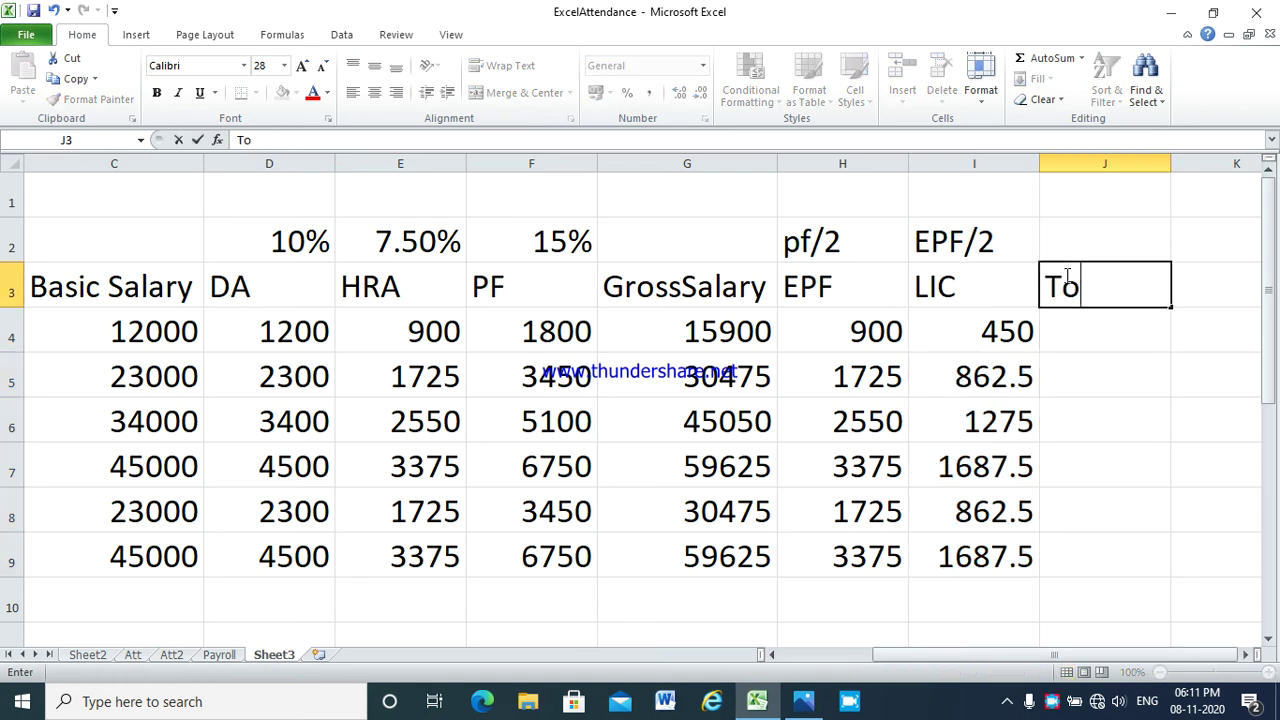
{"action": "type", "text": "talD"}
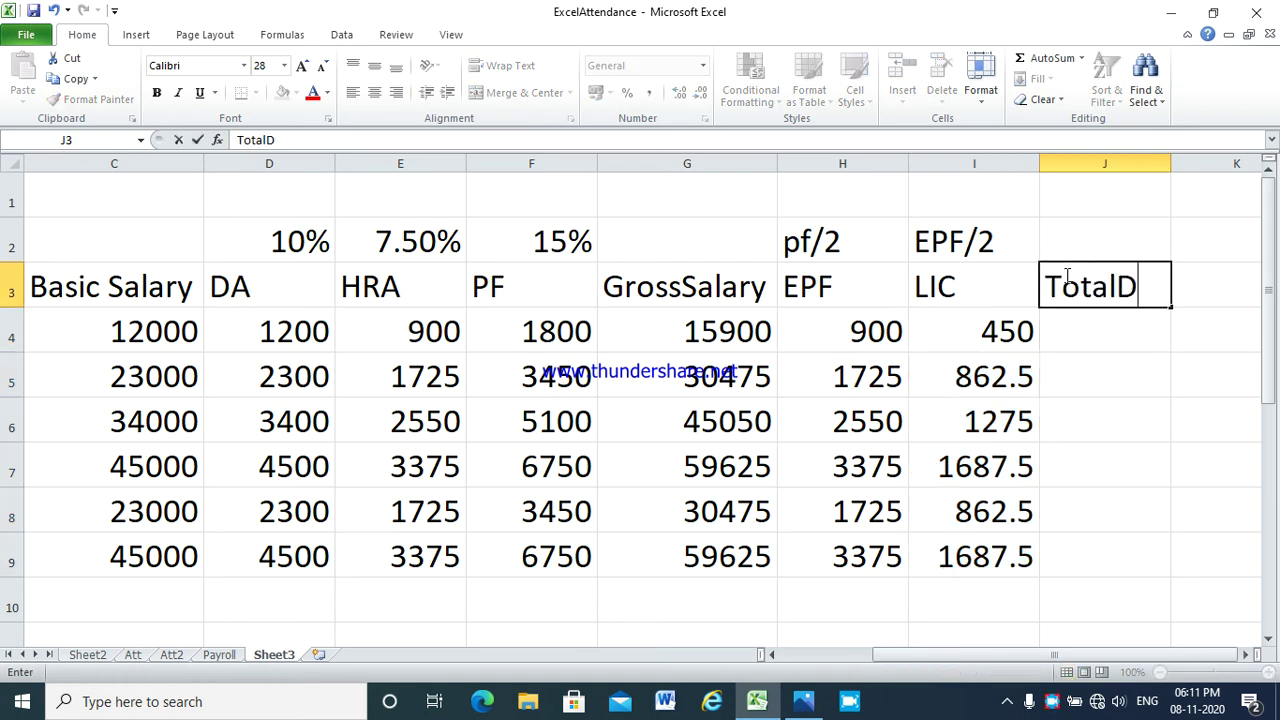
{"action": "key", "text": "alt+Tab"}
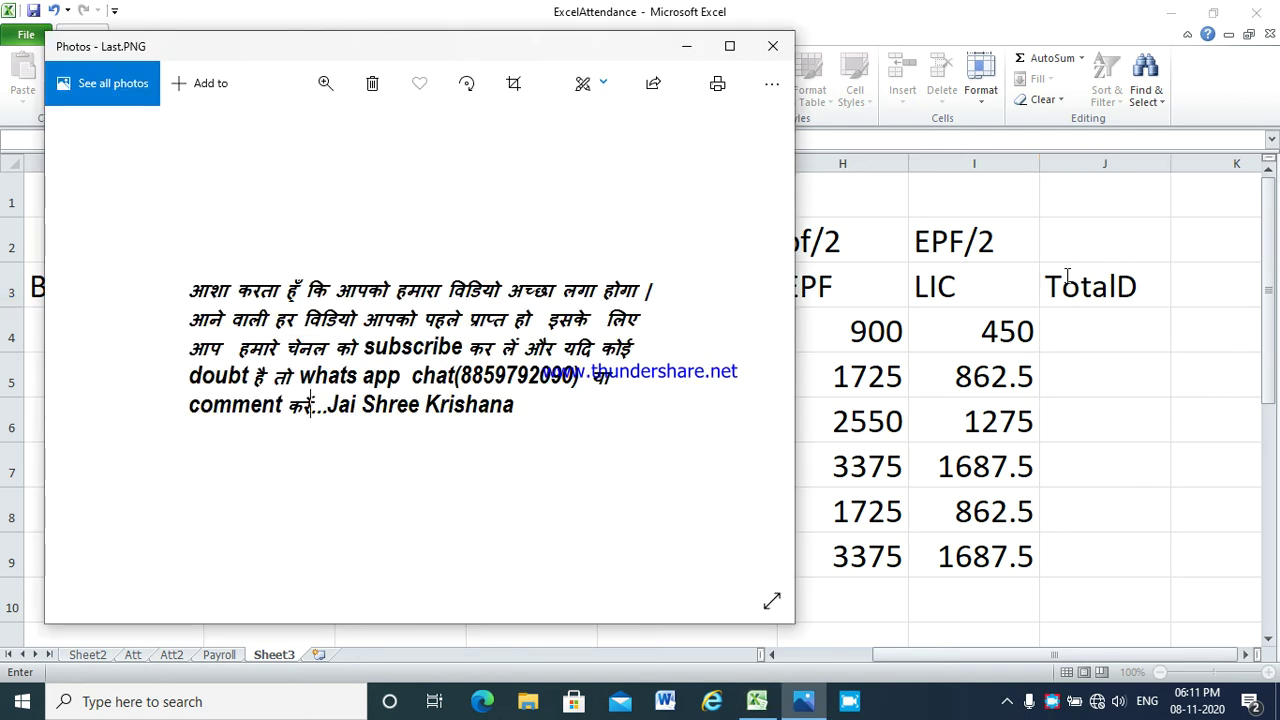
{"action": "key", "text": "alt+Tab"}
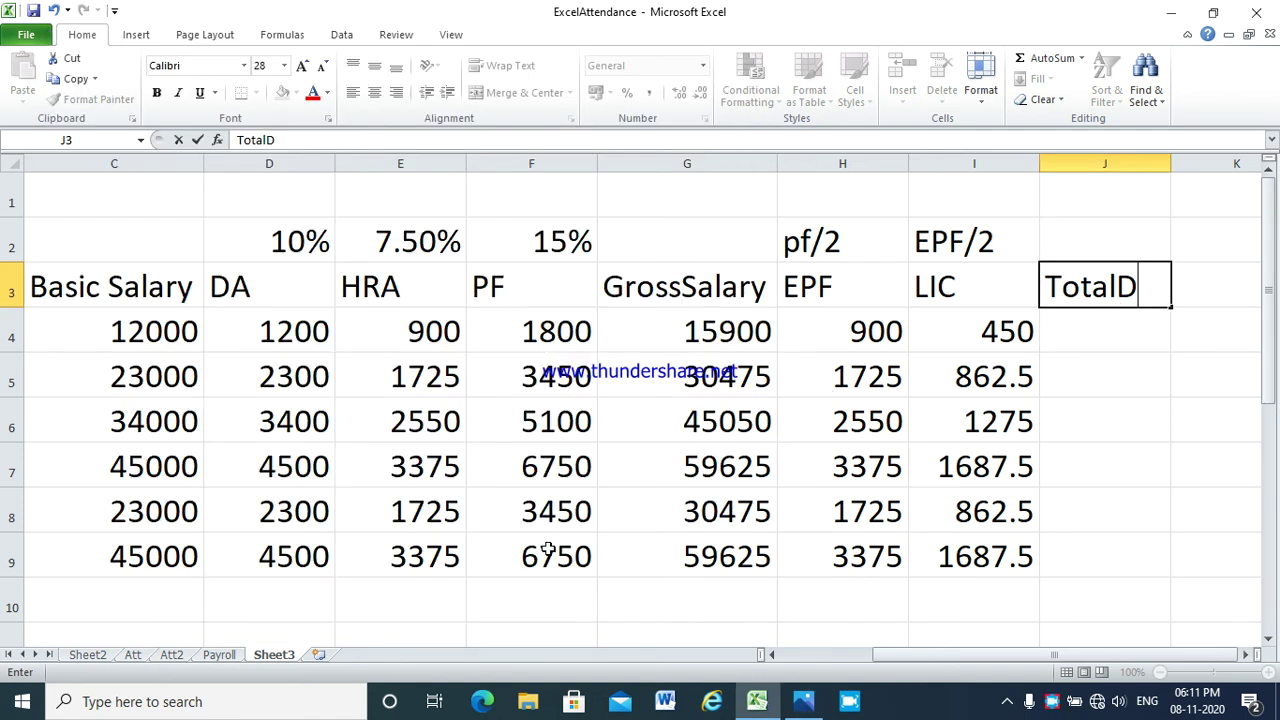
{"action": "left_click", "coordinate": [215, 654]}
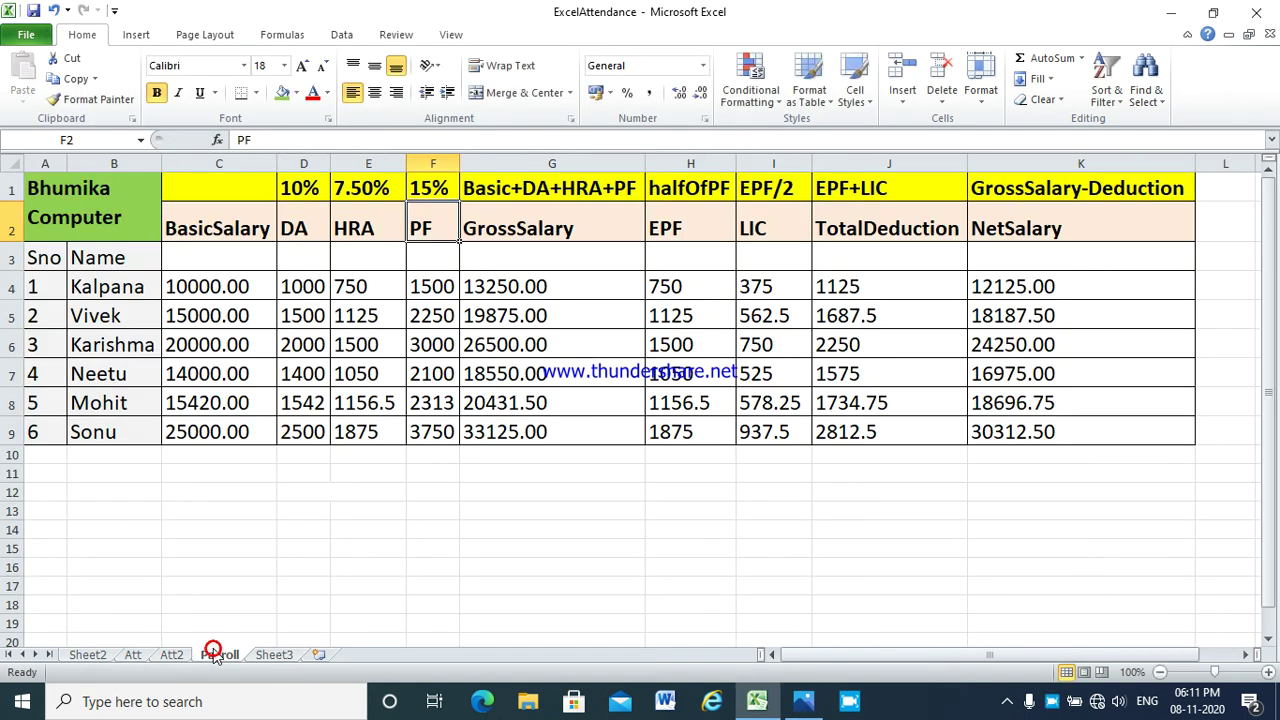
{"action": "left_click", "coordinate": [280, 655]}
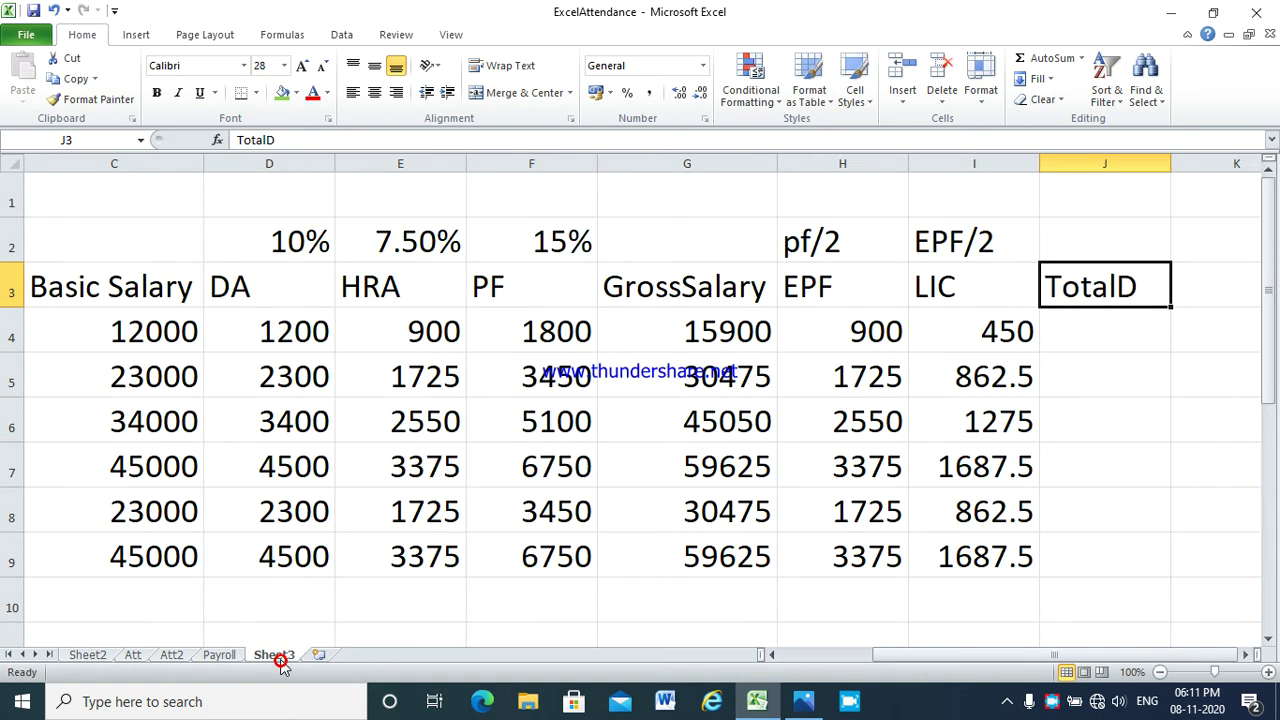
{"action": "double_click", "coordinate": [1143, 284]}
{"action": "type", "text": "e"}
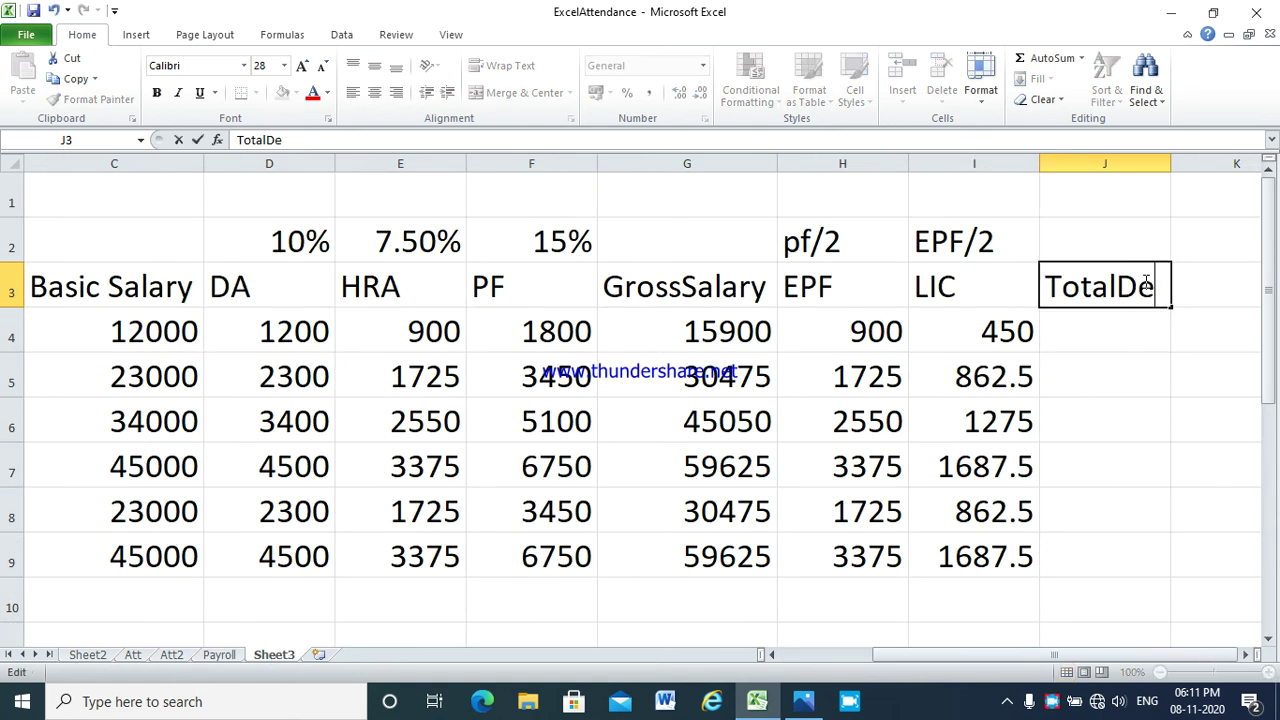
{"action": "type", "text": "duction"}
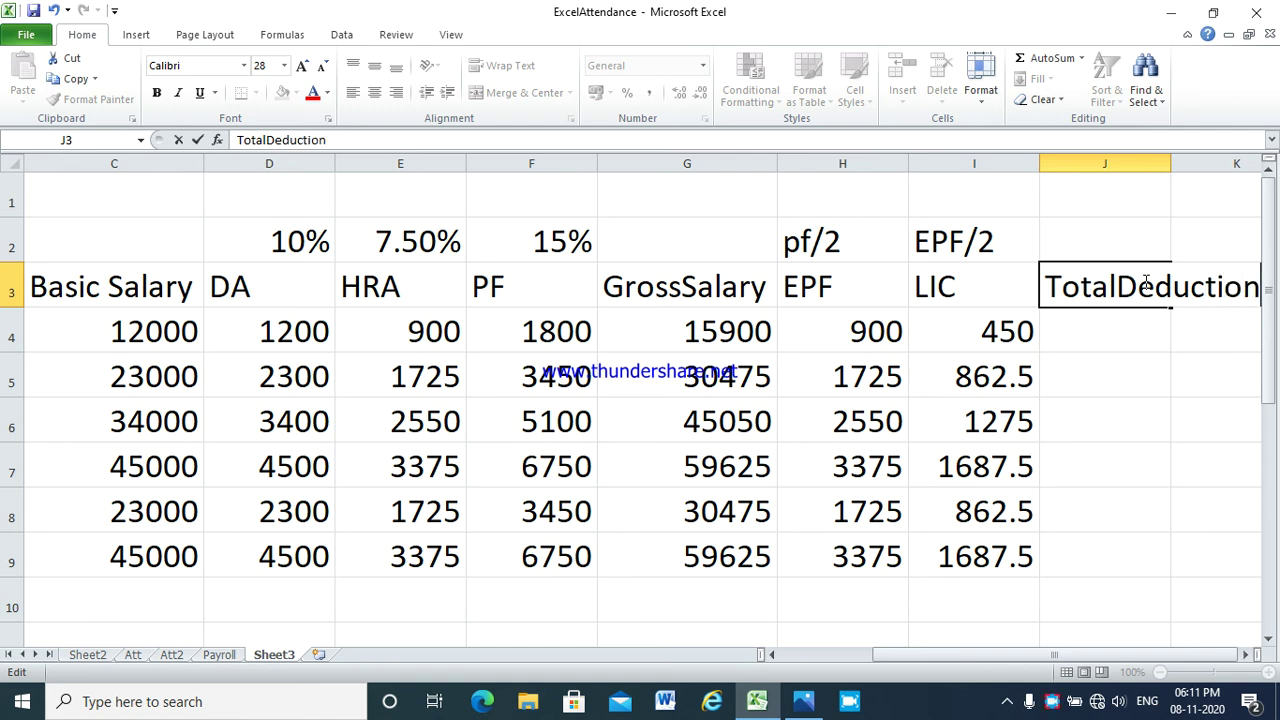
{"action": "left_click", "coordinate": [1133, 359]}
Calculate the first employee's total deduction in J4 by adding EPF and LIC with the formula =H4+I4.
{"action": "left_click", "coordinate": [1119, 323]}
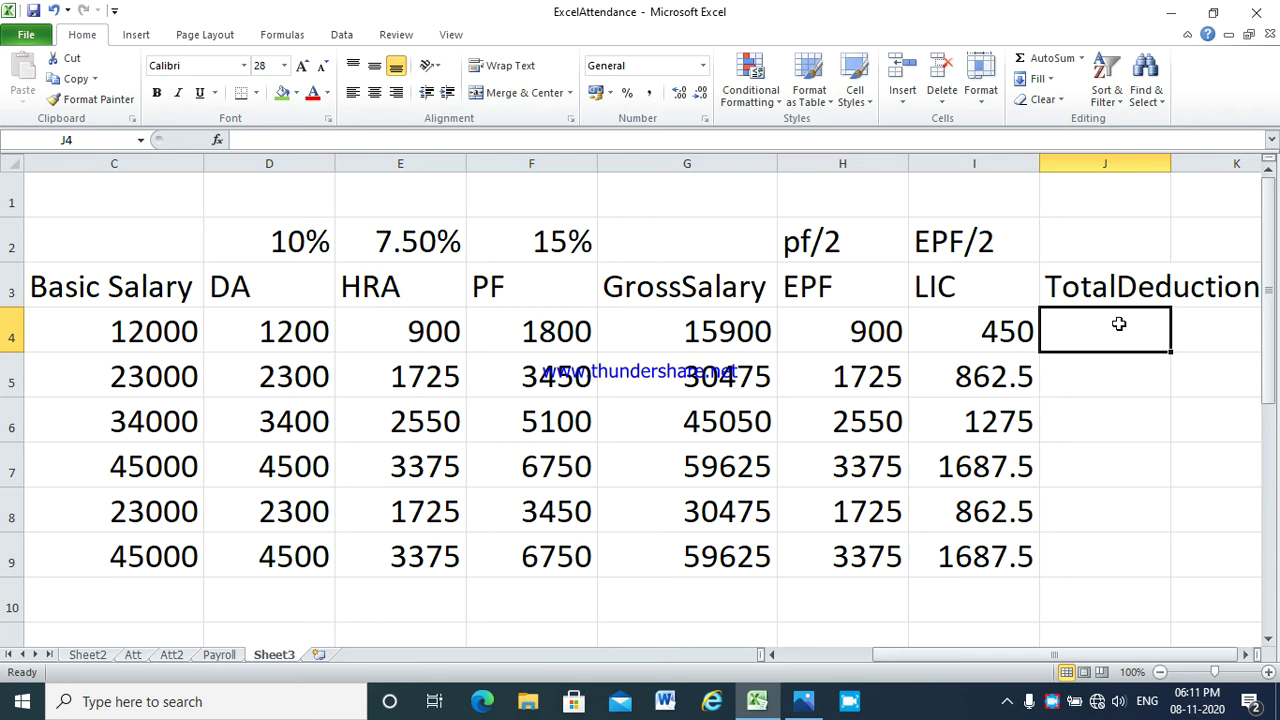
{"action": "type", "text": "="}
{"action": "left_click", "coordinate": [848, 329]}
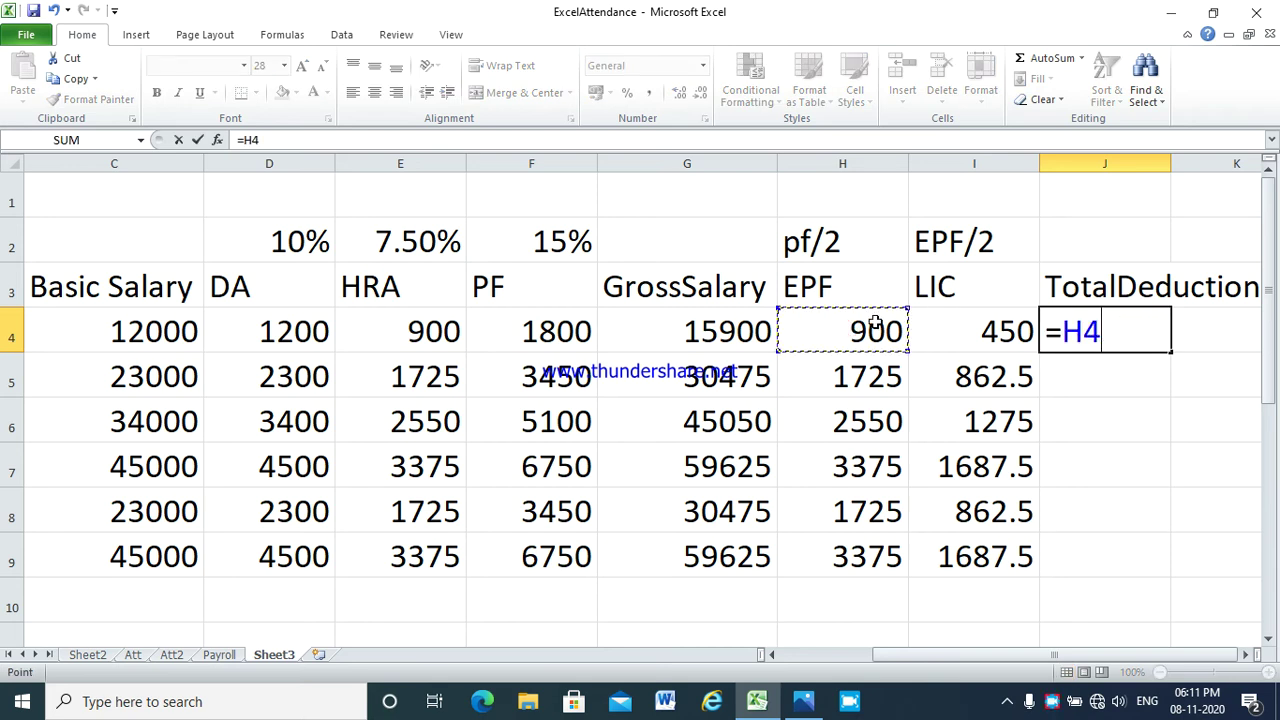
{"action": "type", "text": "+"}
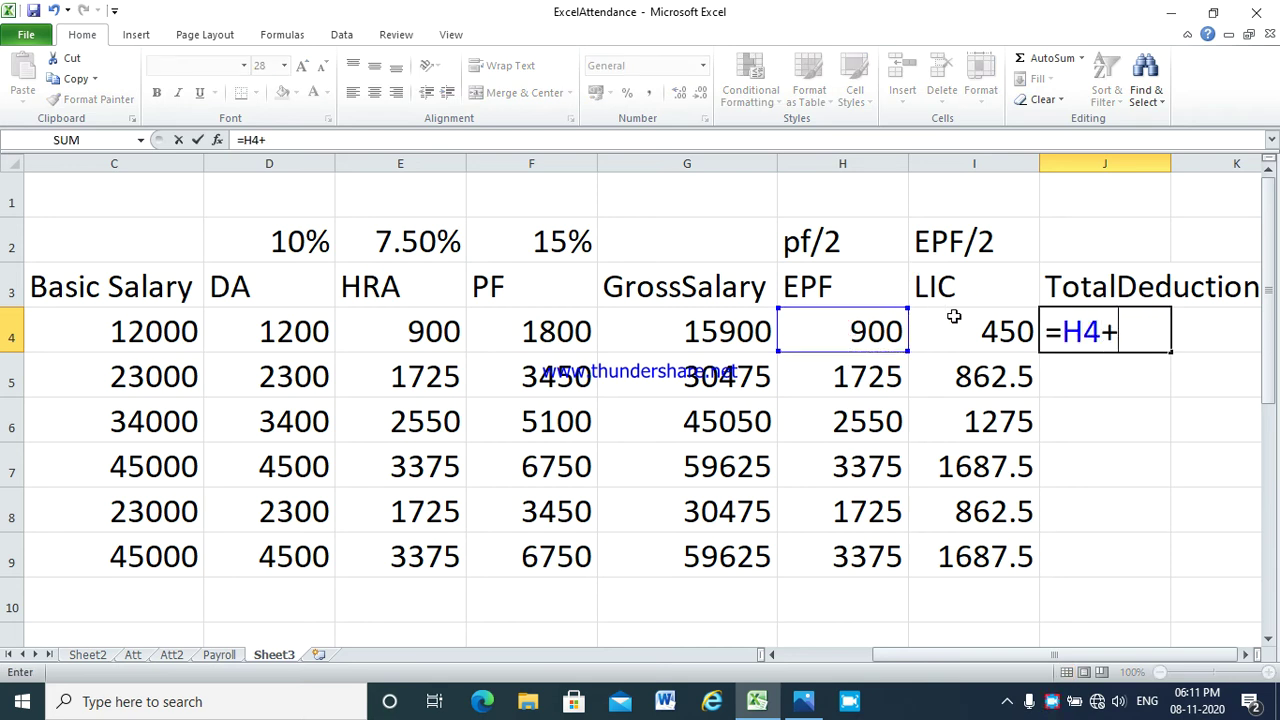
{"action": "left_click", "coordinate": [953, 317]}
{"action": "key", "text": "Tab"}
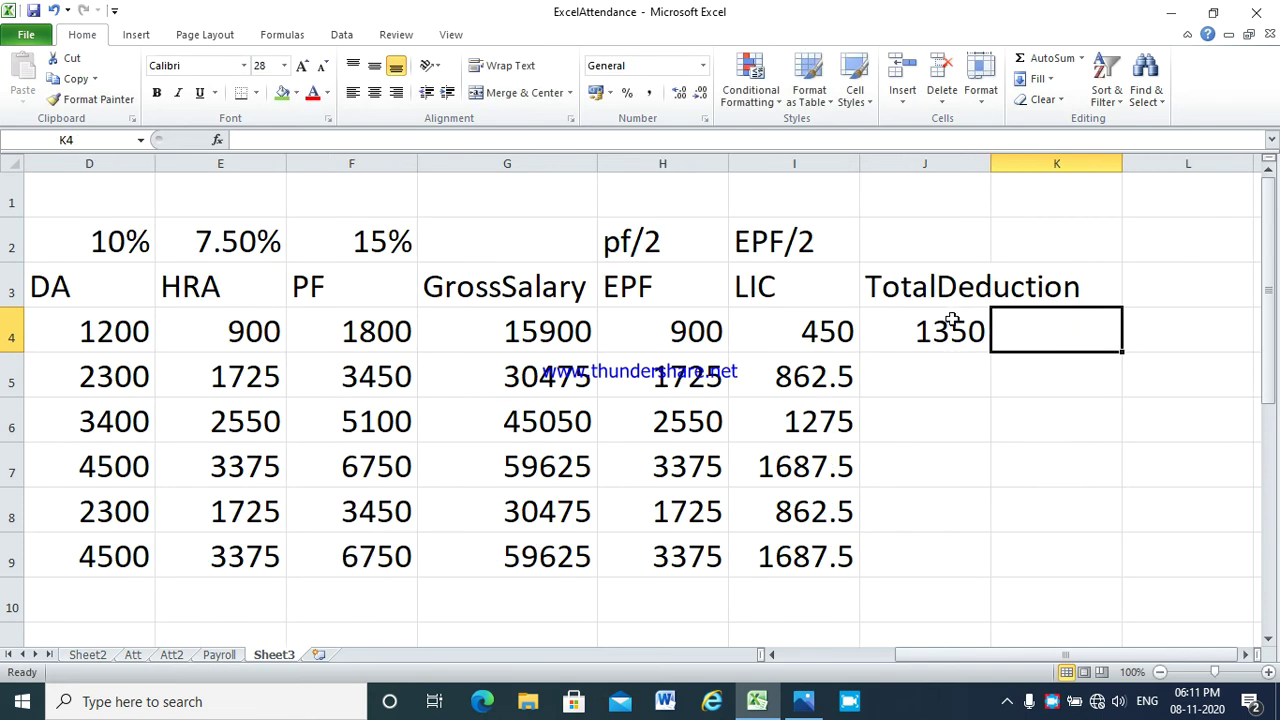
Fill the total deduction formula from J4 down to J9 and auto-fit column J to its heading.
{"action": "left_click", "coordinate": [951, 324]}
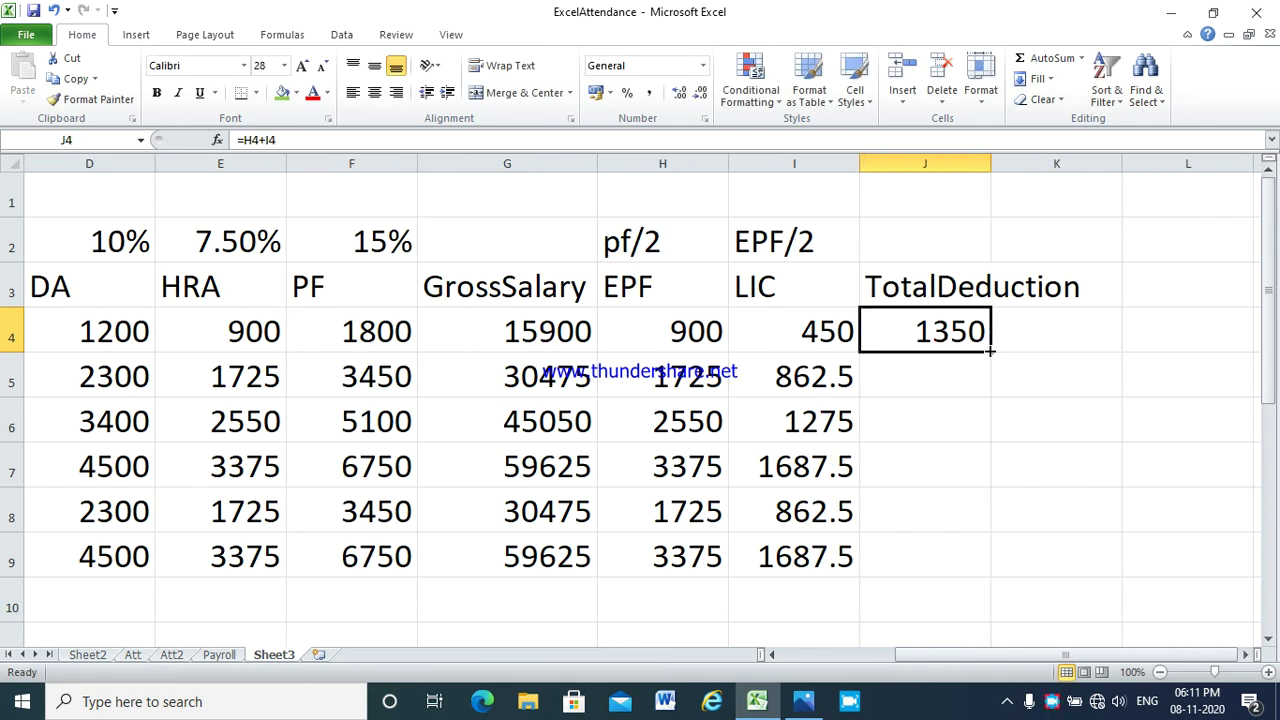
{"action": "double_click", "coordinate": [988, 351]}
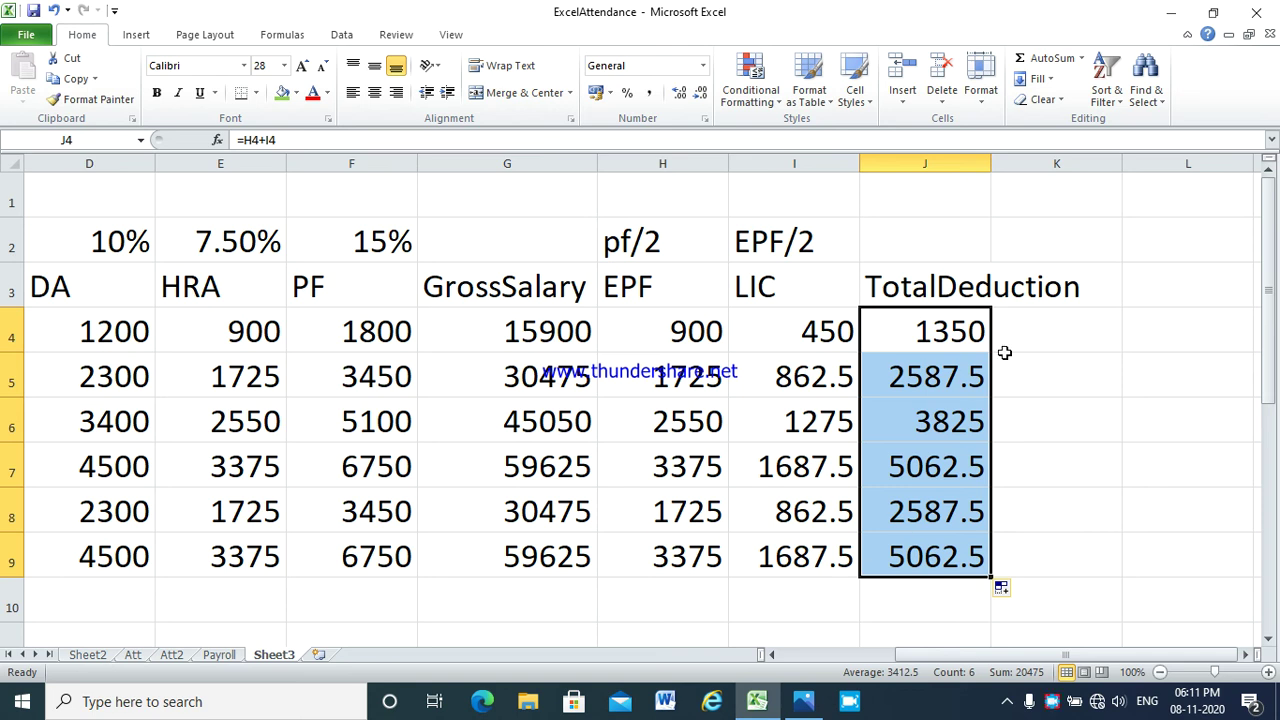
{"action": "double_click", "coordinate": [993, 168]}
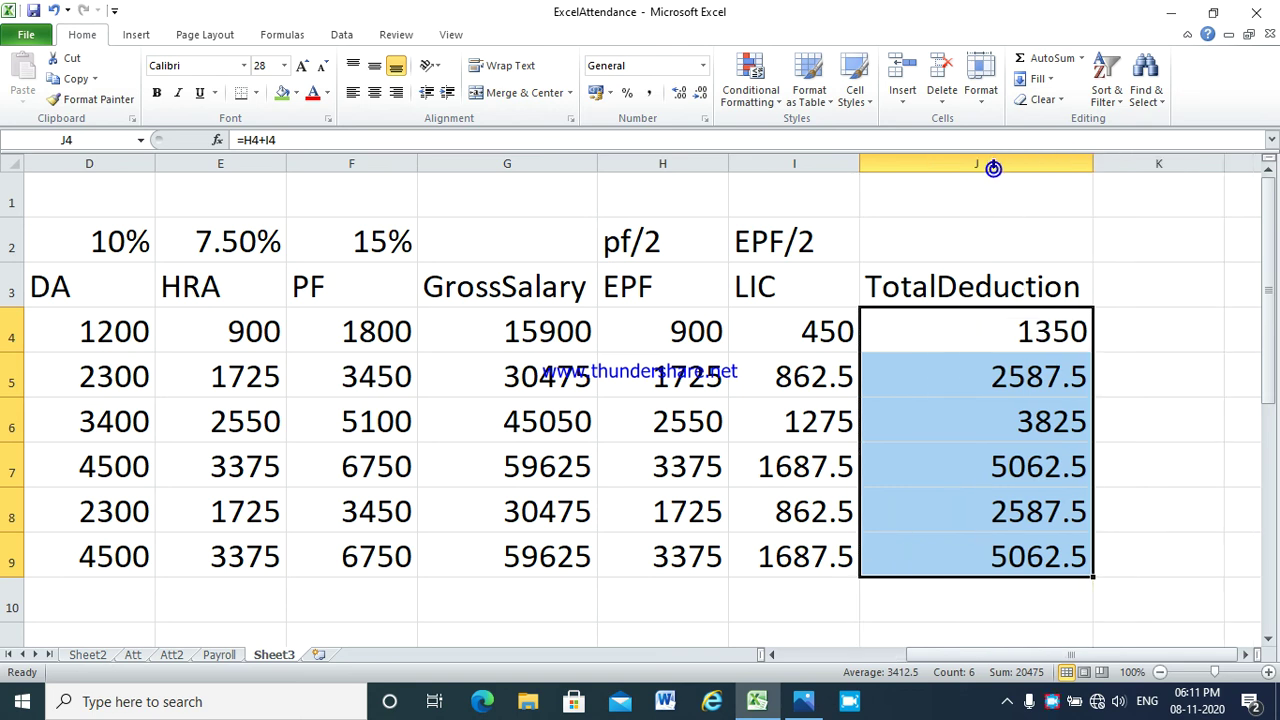
Check the heading after TotalDeduction on the Payroll sheet and enter NetSalary in K3 of Sheet3.
{"action": "left_click", "coordinate": [985, 249]}
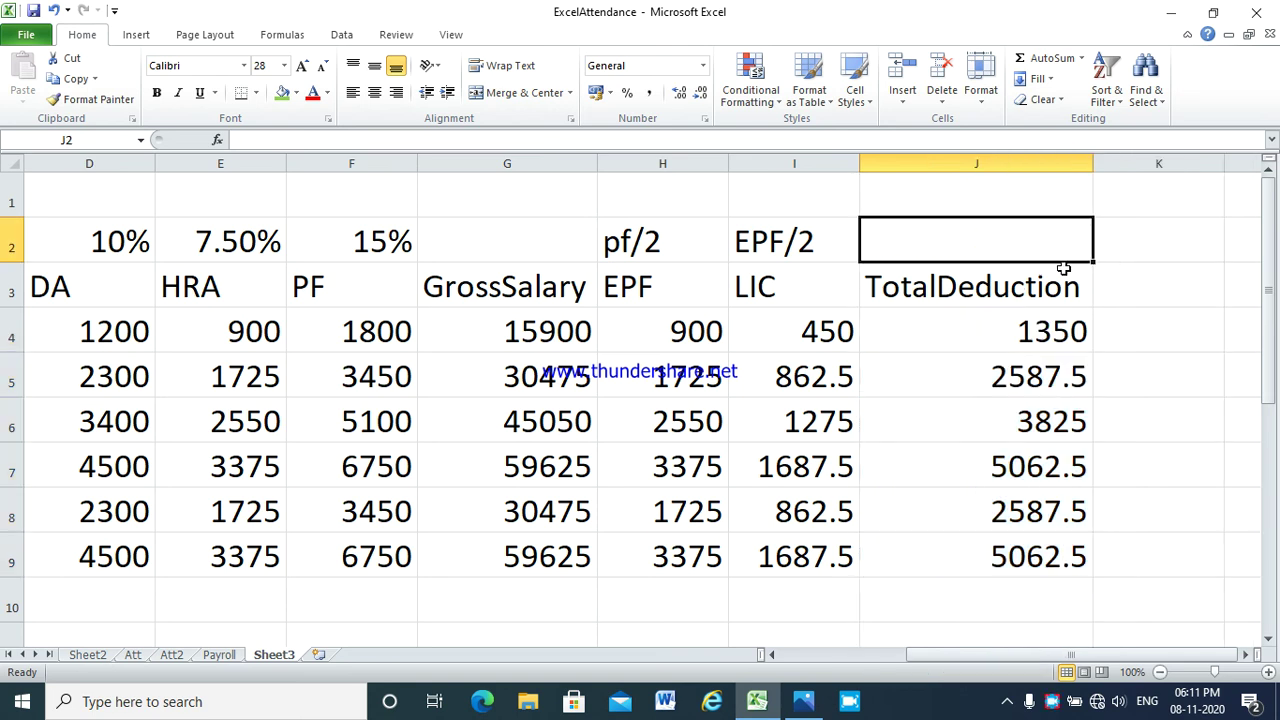
{"action": "left_click", "coordinate": [219, 654]}
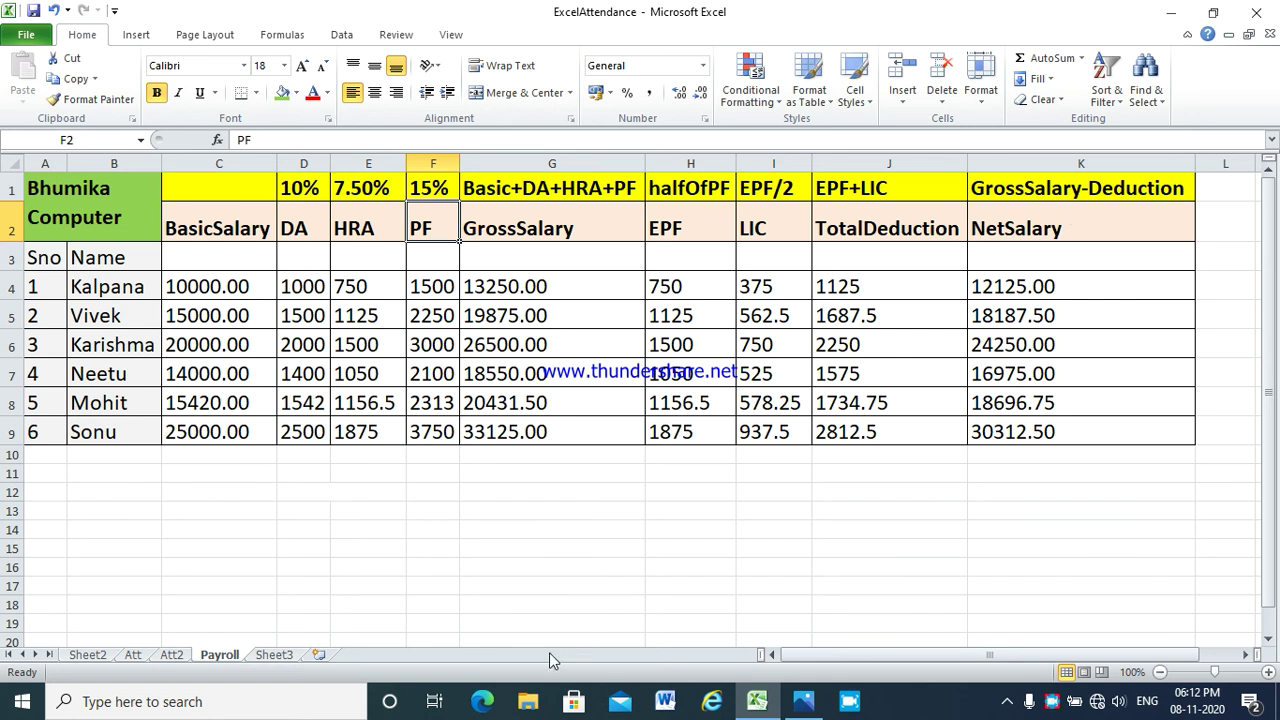
{"action": "left_click", "coordinate": [272, 654]}
{"action": "left_click", "coordinate": [1140, 285]}
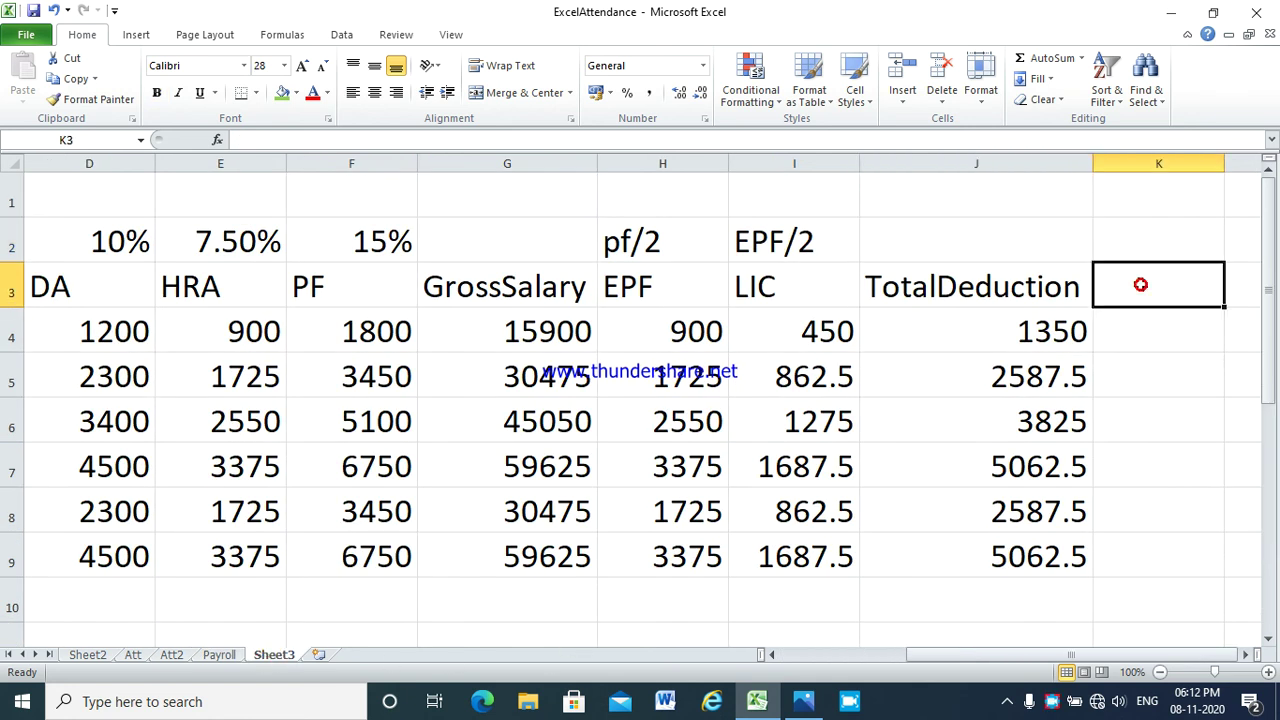
{"action": "type", "text": "NetSal"}
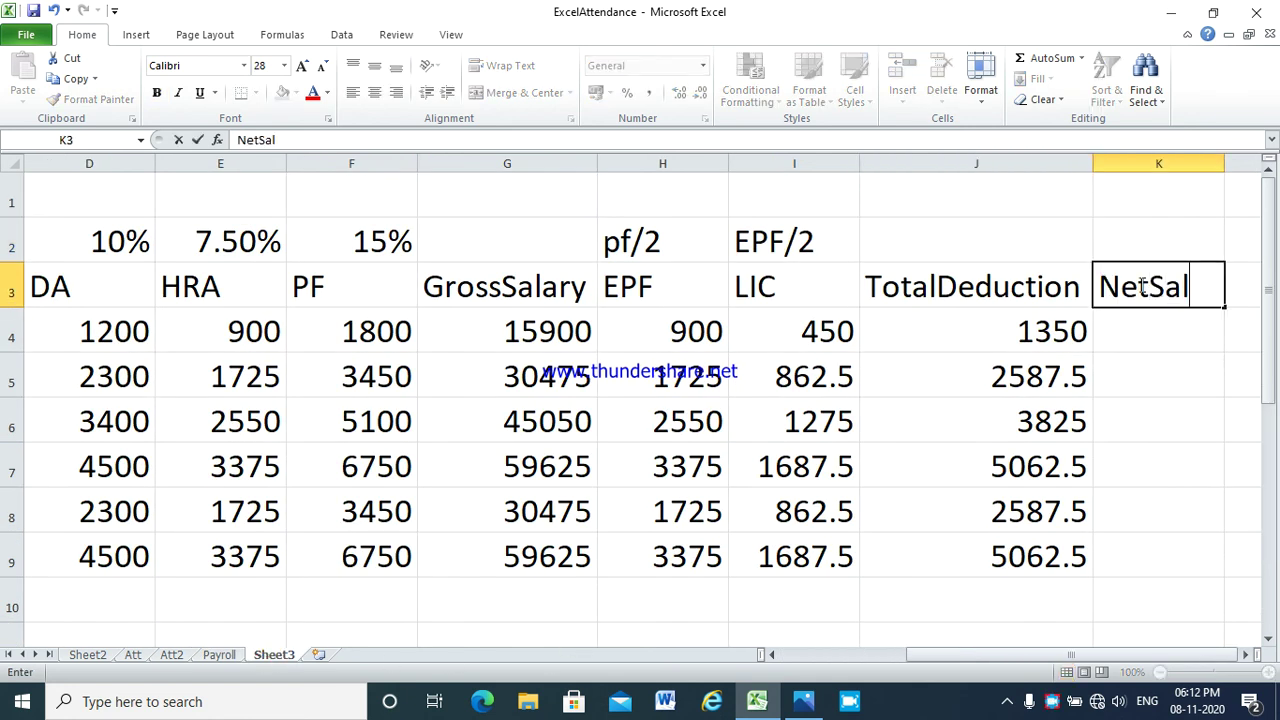
{"action": "type", "text": "ary"}
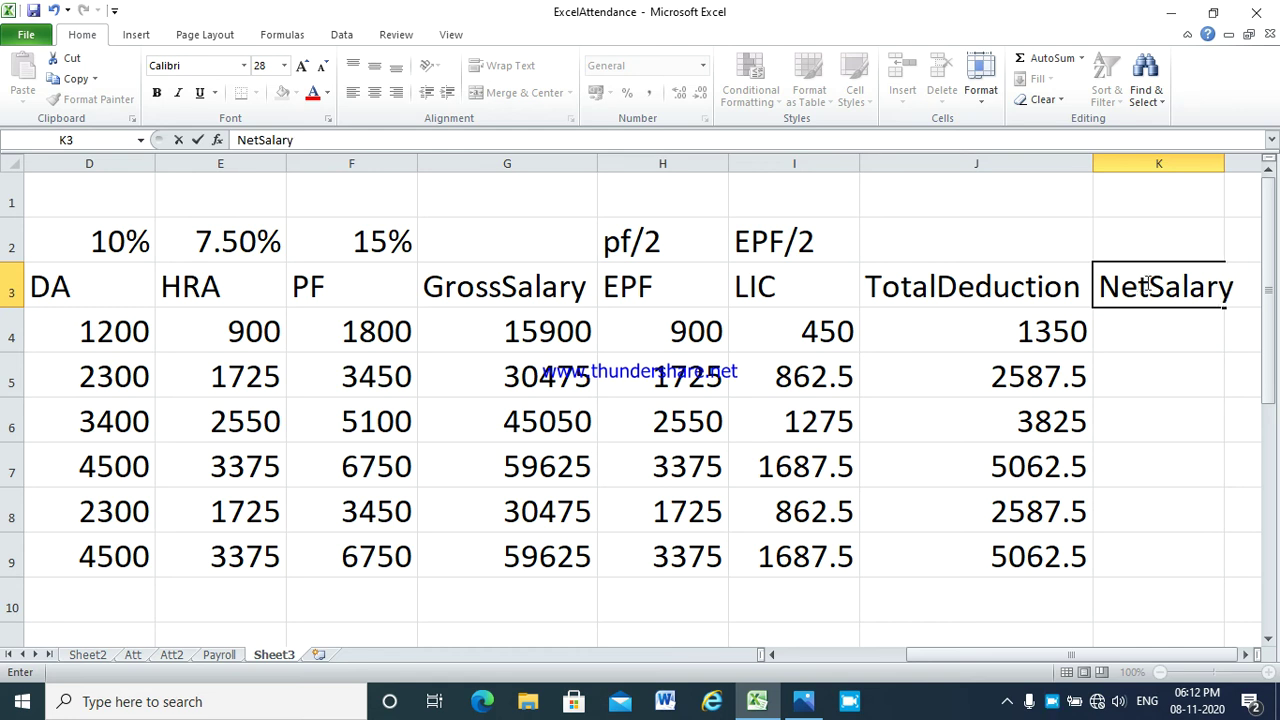
{"action": "left_click", "coordinate": [1189, 360]}
{"action": "right_click", "coordinate": [1055, 703]}
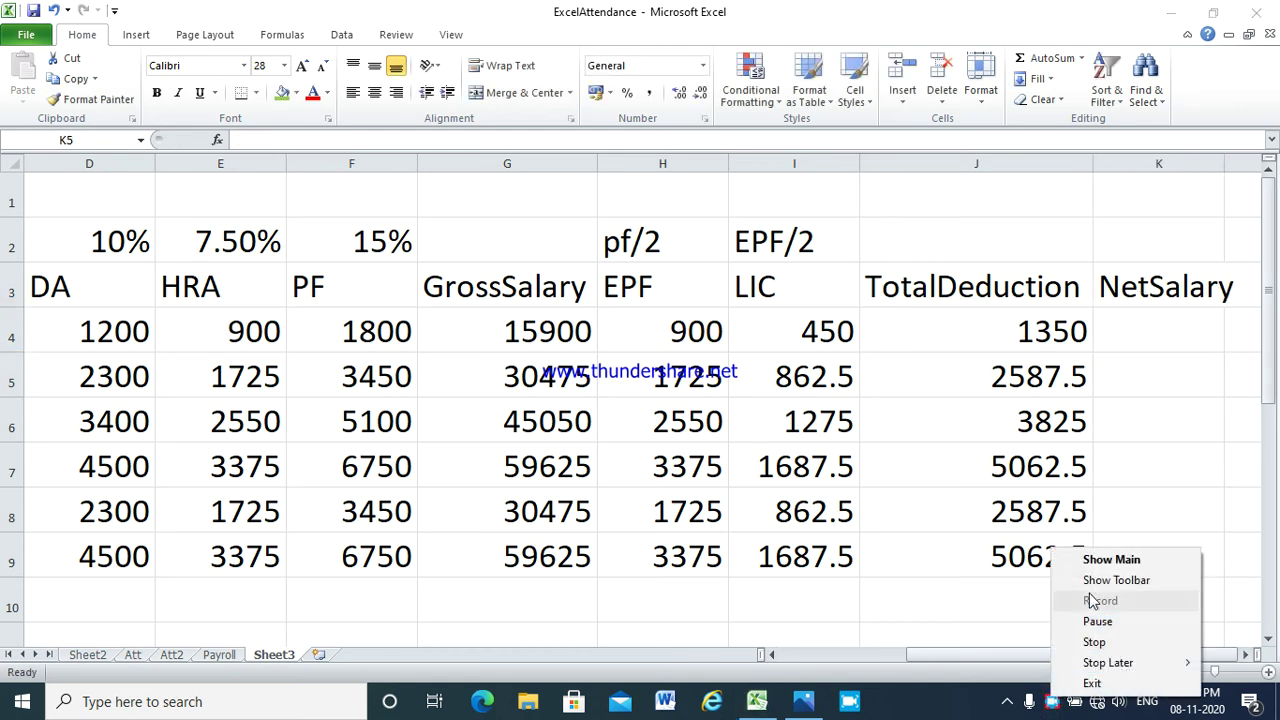
{"action": "left_click", "coordinate": [1110, 622]}
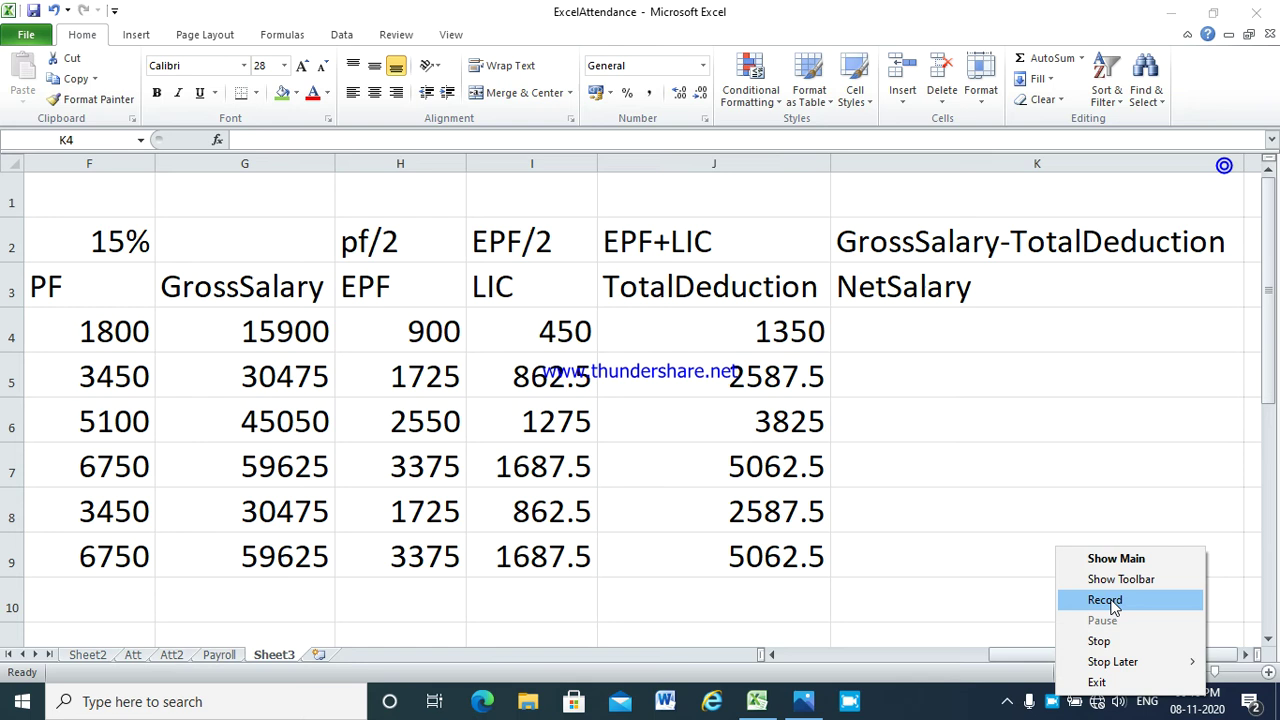
{"action": "left_click", "coordinate": [1100, 600]}
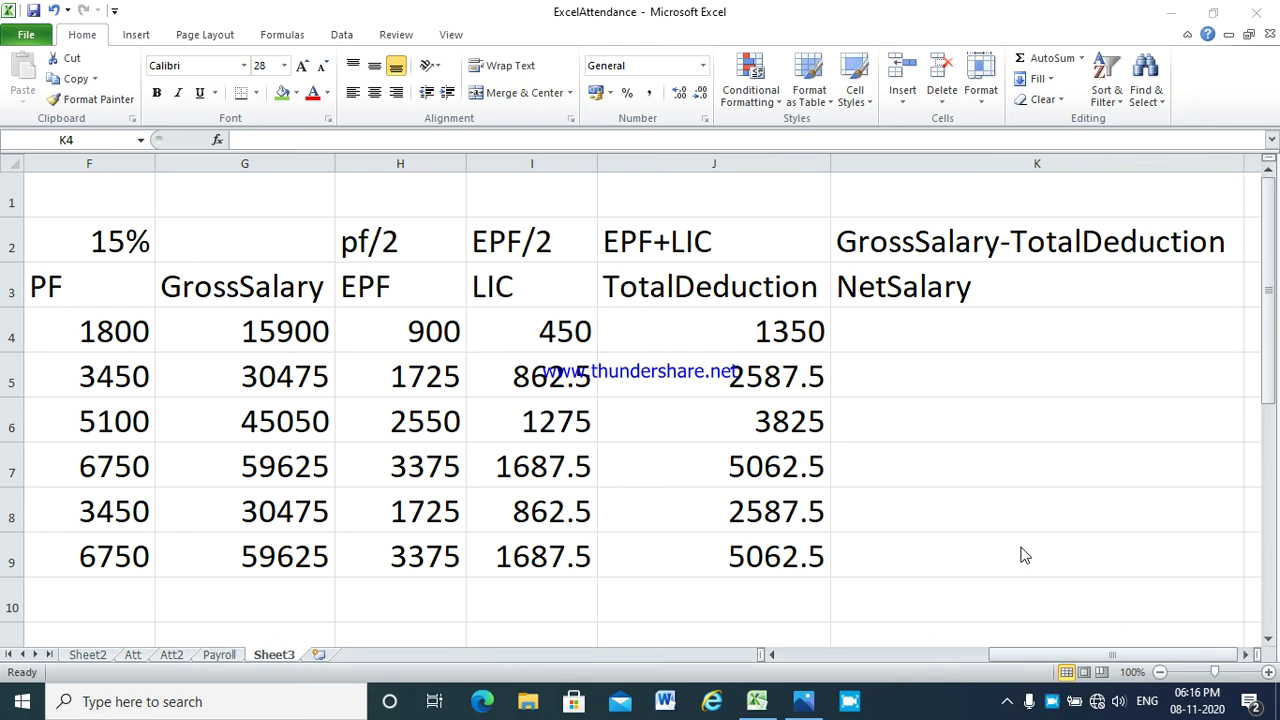
Calculate the first employee's net salary in K4 with the formula =G4-J4 and fill it down to K9.
{"action": "left_click", "coordinate": [915, 292]}
{"action": "left_click", "coordinate": [904, 337]}
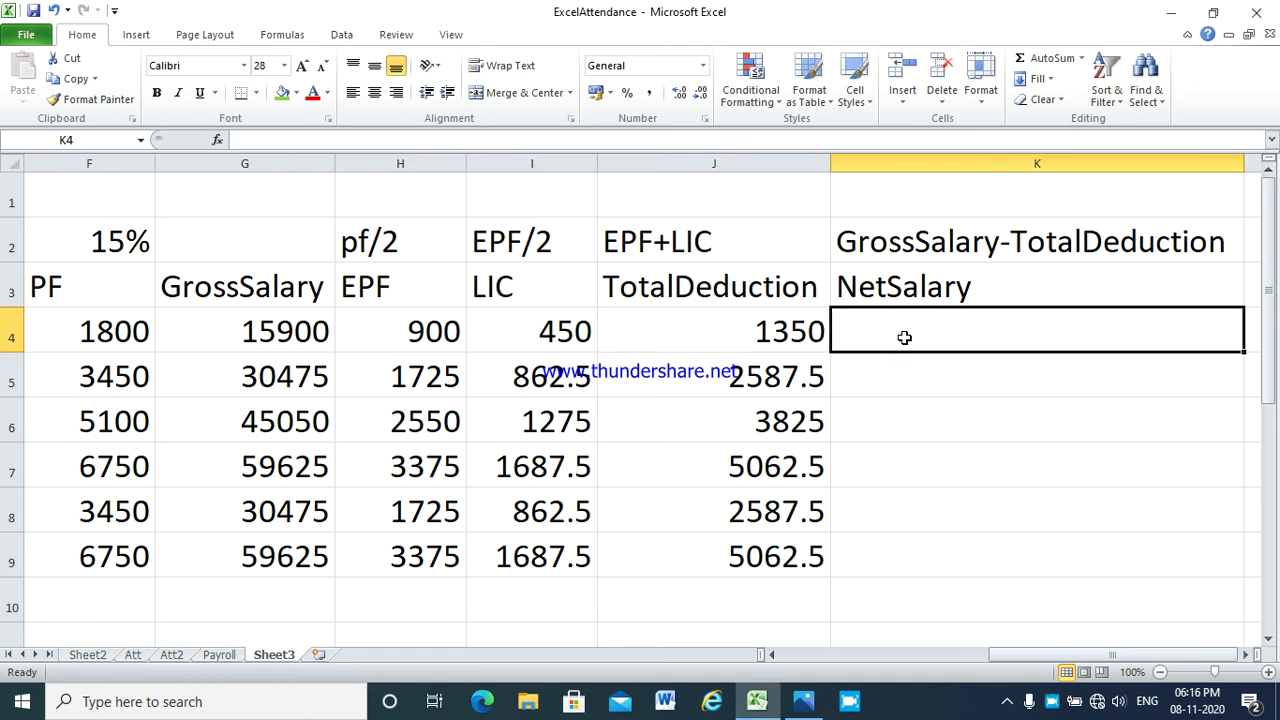
{"action": "type", "text": "="}
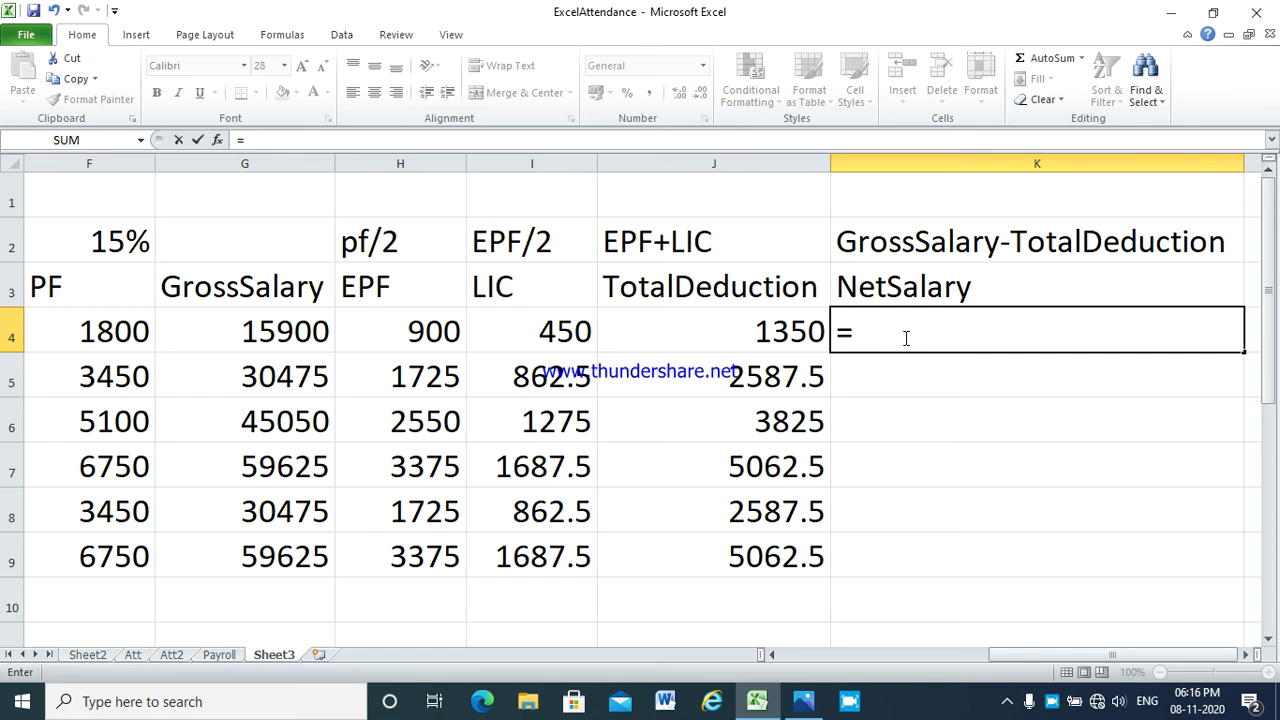
{"action": "left_click", "coordinate": [270, 330]}
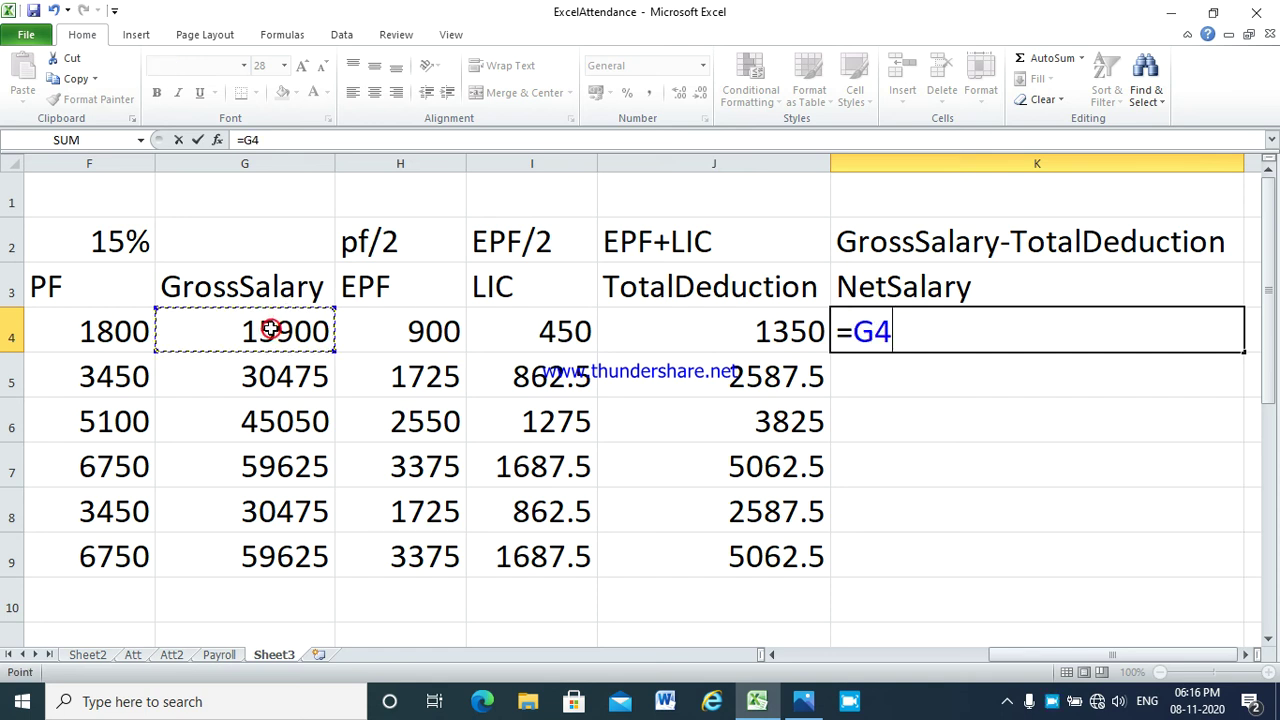
{"action": "type", "text": "-"}
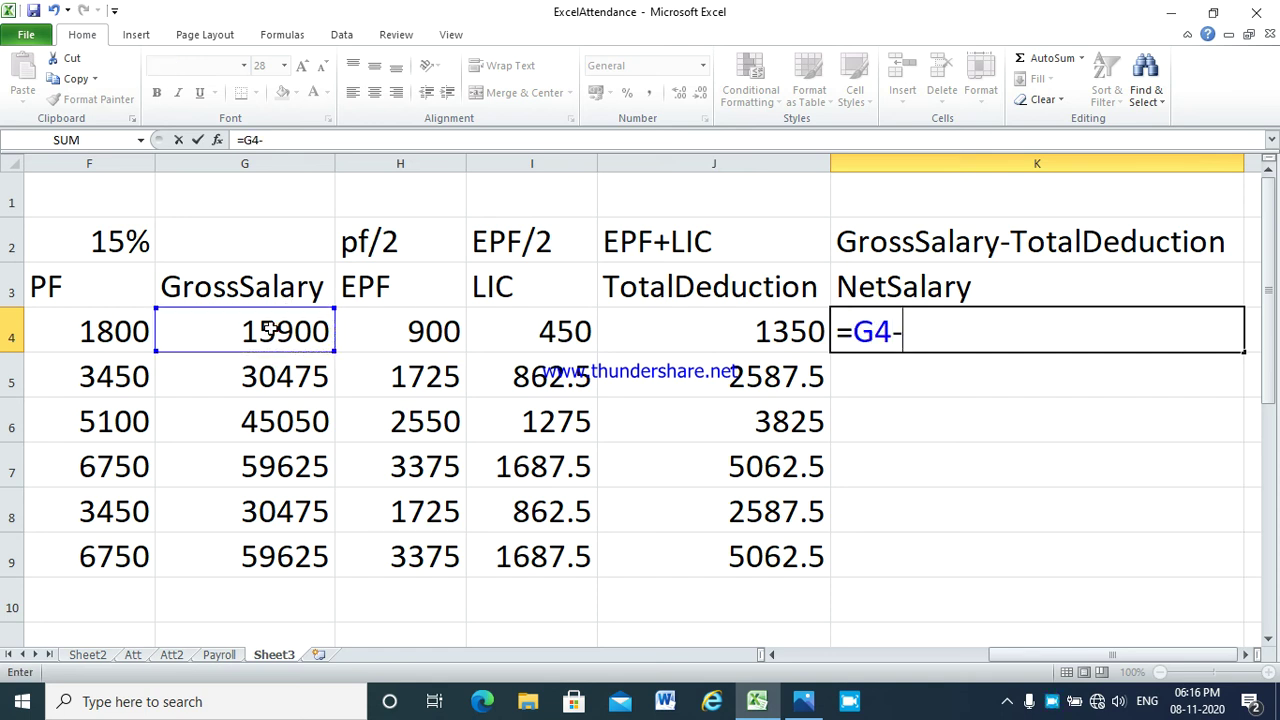
{"action": "left_click", "coordinate": [700, 332]}
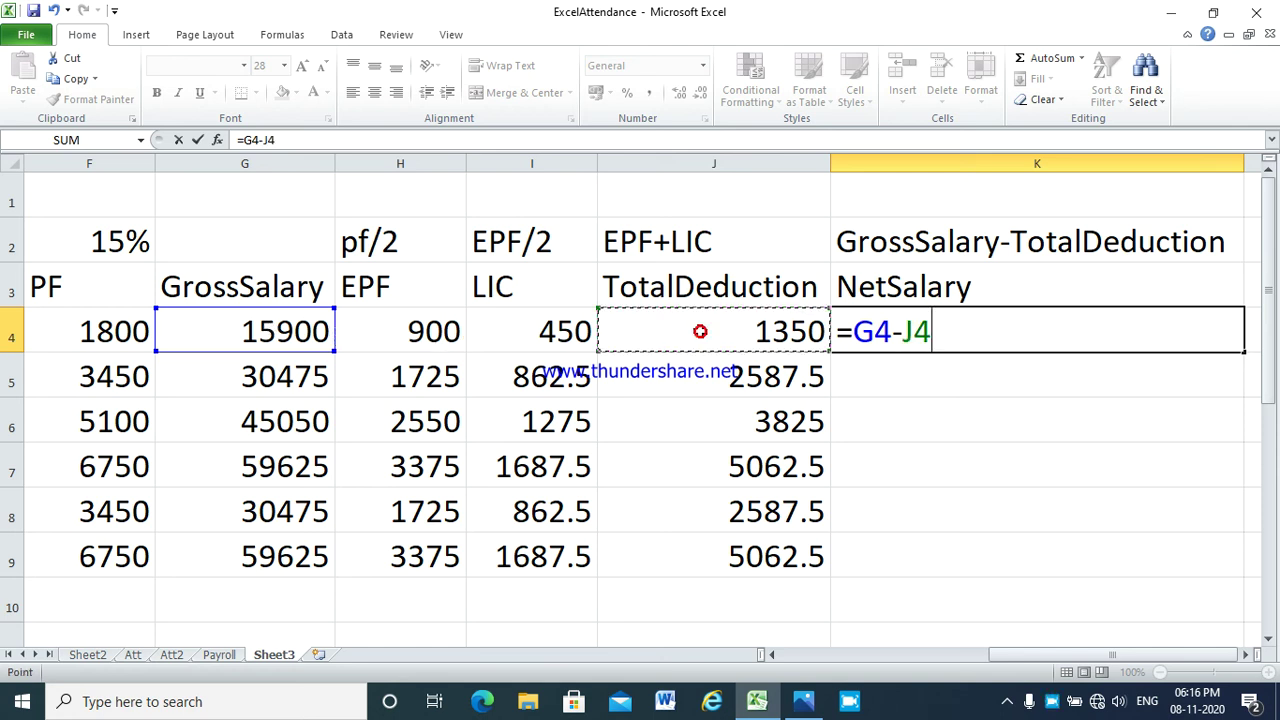
{"action": "key", "text": "Tab"}
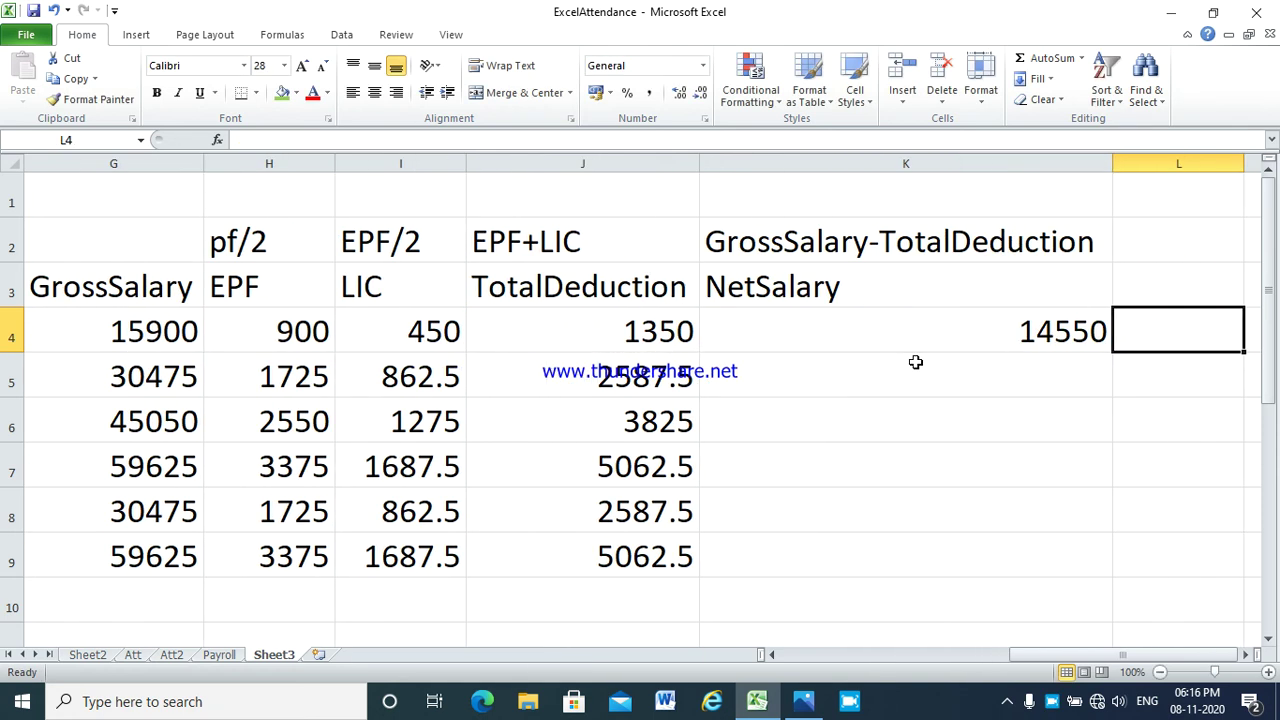
{"action": "left_click", "coordinate": [934, 333]}
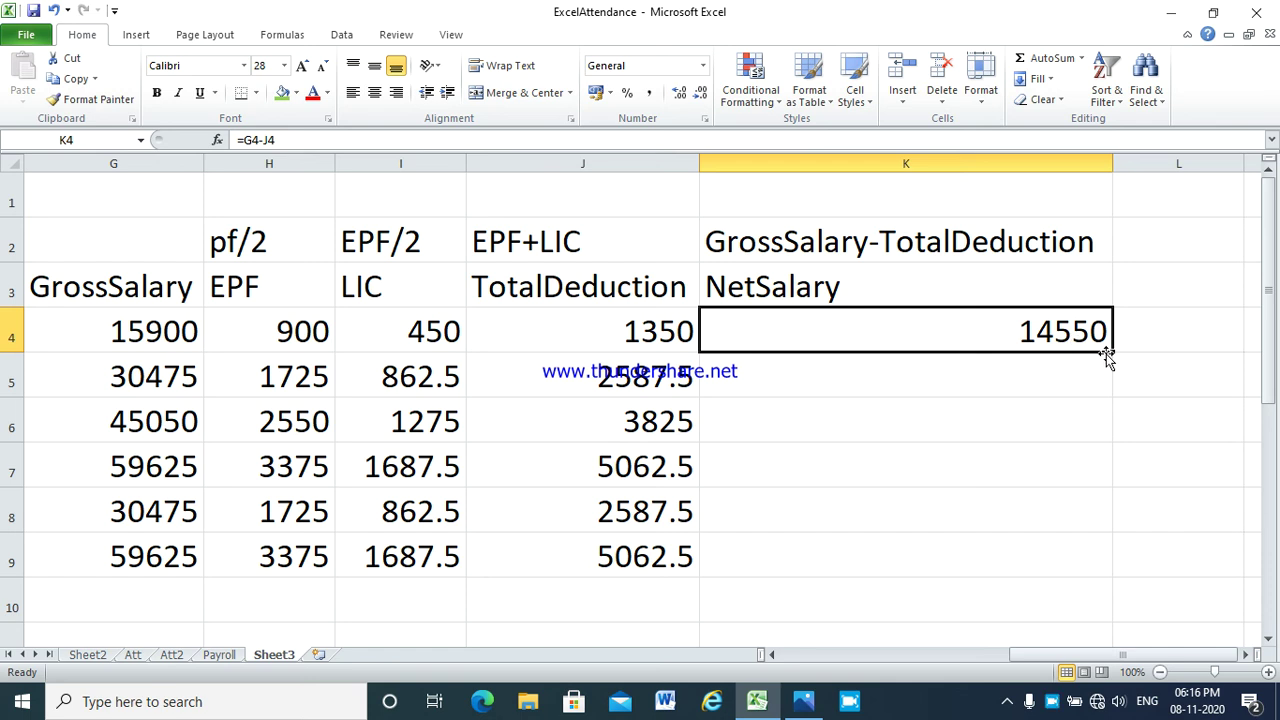
{"action": "double_click", "coordinate": [1110, 354]}
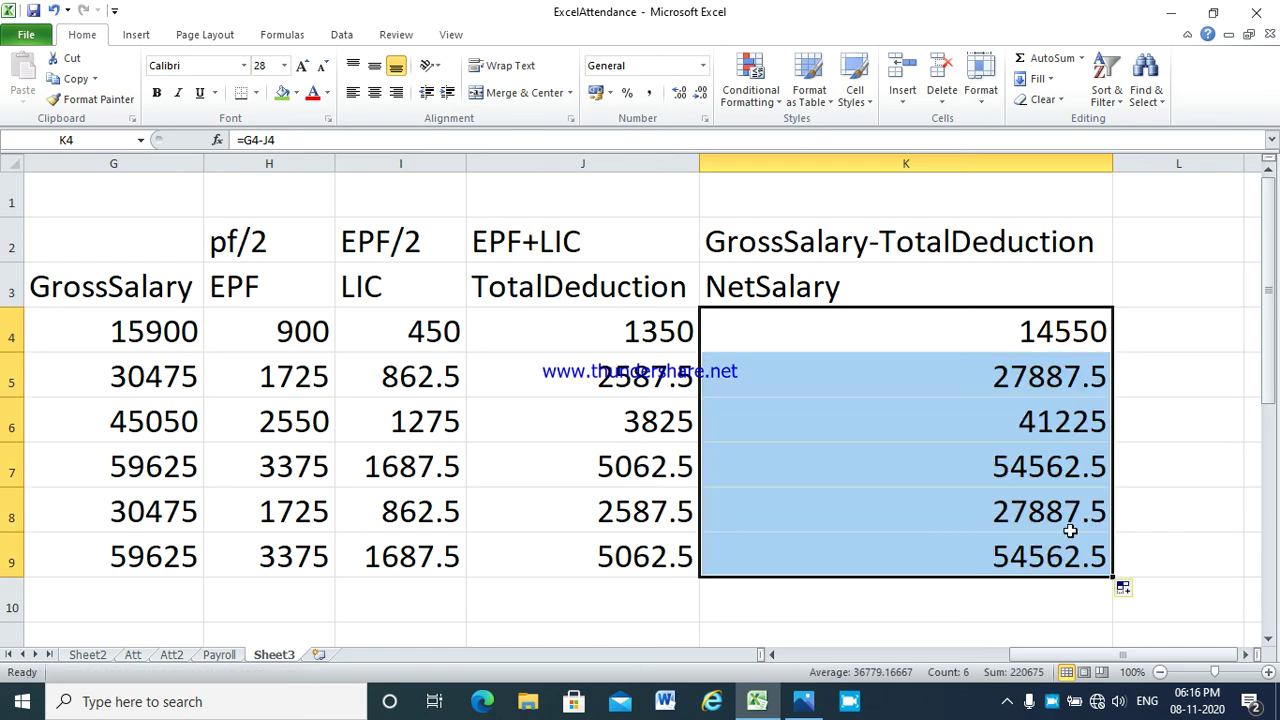
Apply all borders to the payroll table in A3:K9, from the heading row to the last employee.
{"action": "key", "text": "shift+Up"}
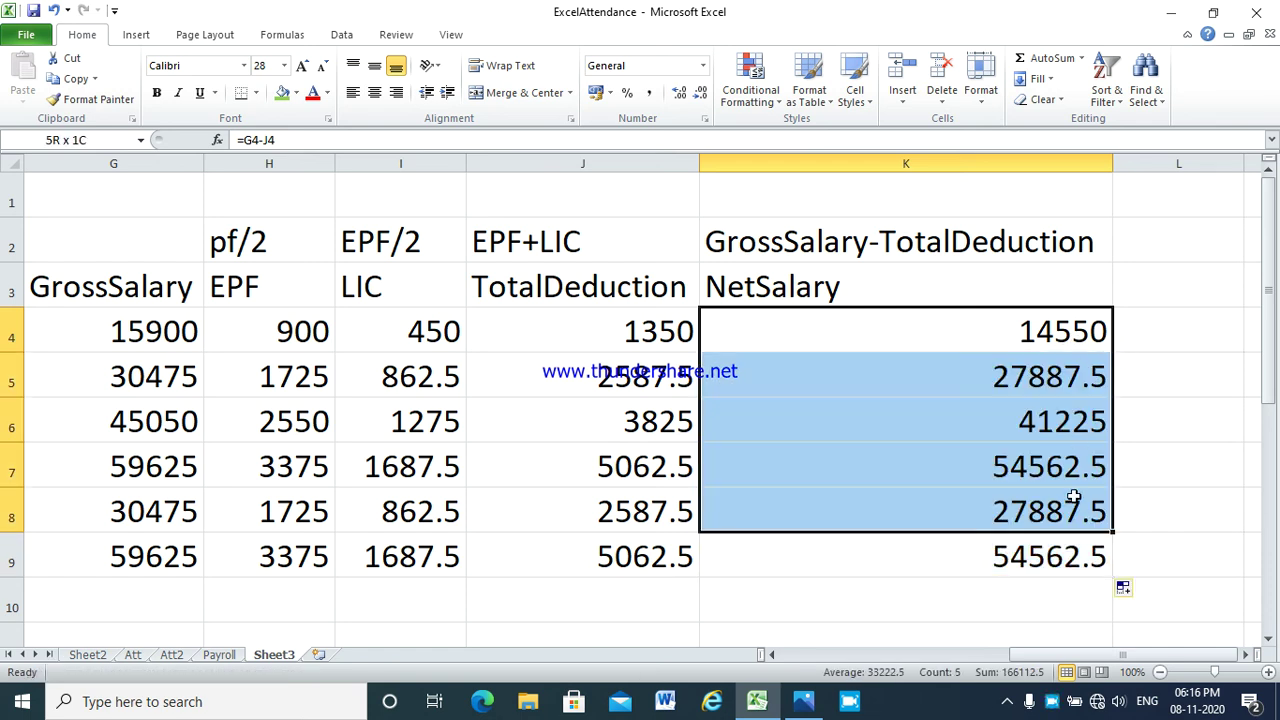
{"action": "key", "text": "Down"}
{"action": "key", "text": "Down"}
{"action": "key", "text": "Down"}
{"action": "key", "text": "Down"}
{"action": "key", "text": "Down"}
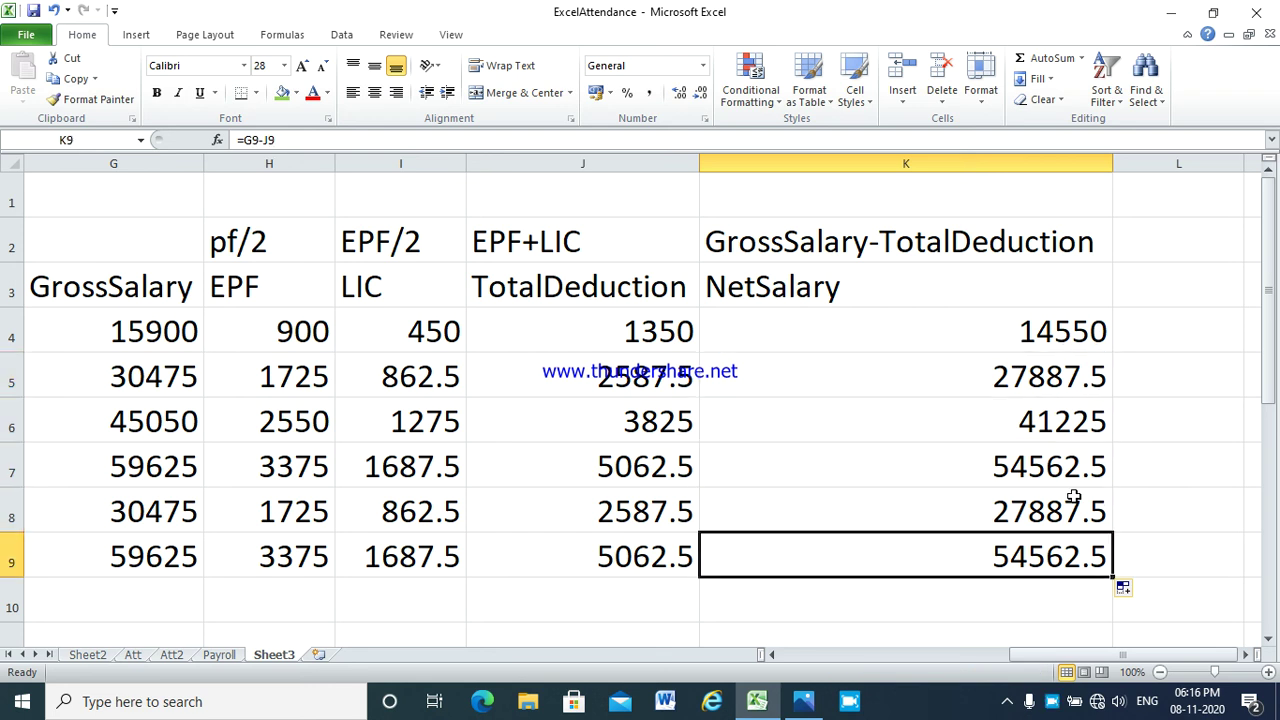
{"action": "key", "text": "shift+Up"}
{"action": "key", "text": "shift+Up"}
{"action": "key", "text": "shift+Up"}
{"action": "key", "text": "shift+Up"}
{"action": "key", "text": "shift+Up"}
{"action": "key", "text": "shift+Up"}
{"action": "key", "text": "shift+Left"}
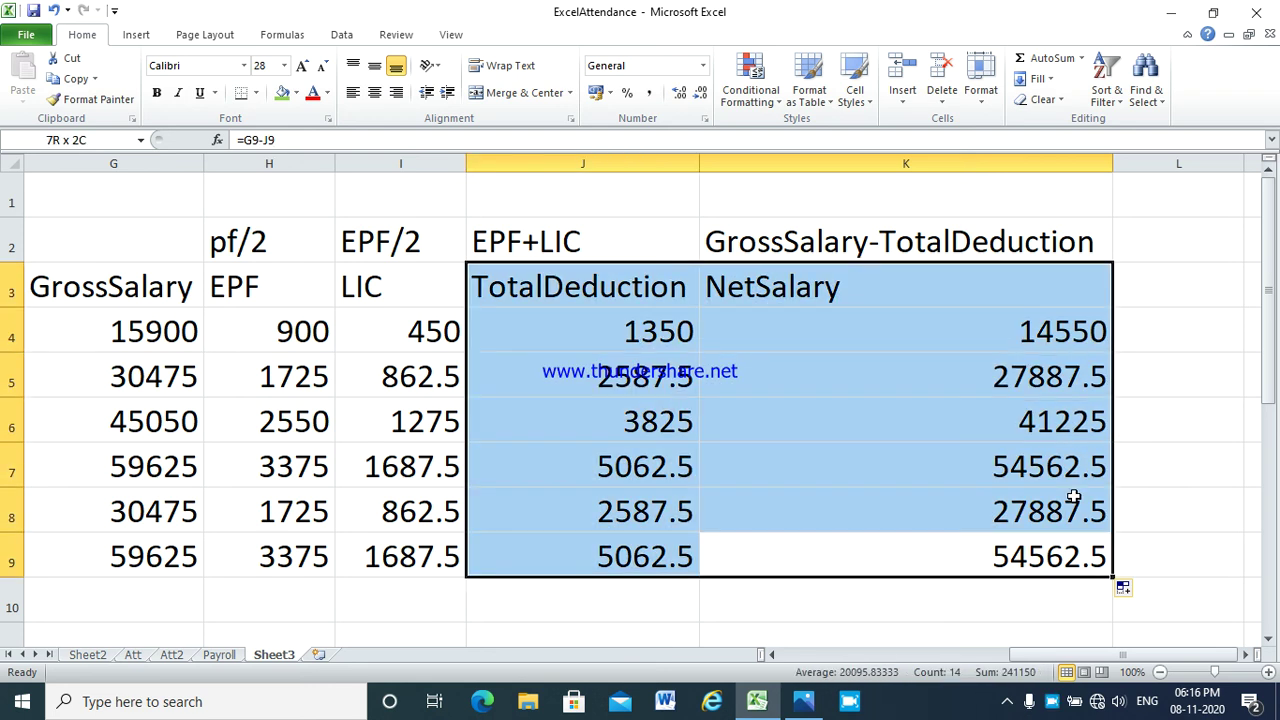
{"action": "key", "text": "shift+Left"}
{"action": "key", "text": "shift+Left"}
{"action": "key", "text": "shift+Left"}
{"action": "key", "text": "shift+Left"}
{"action": "key", "text": "shift+Left"}
{"action": "key", "text": "shift+Left"}
{"action": "key", "text": "shift+Left"}
{"action": "key", "text": "shift+Left"}
{"action": "key", "text": "shift+Left"}
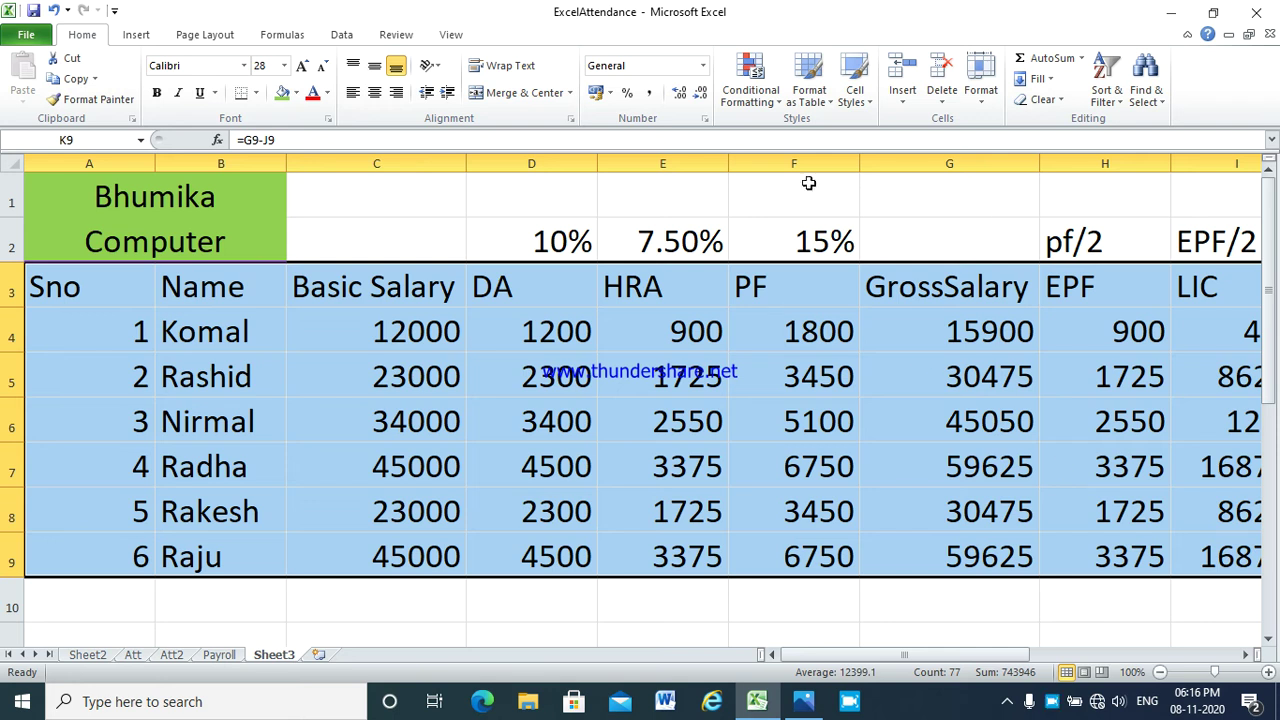
{"action": "left_click", "coordinate": [257, 97]}
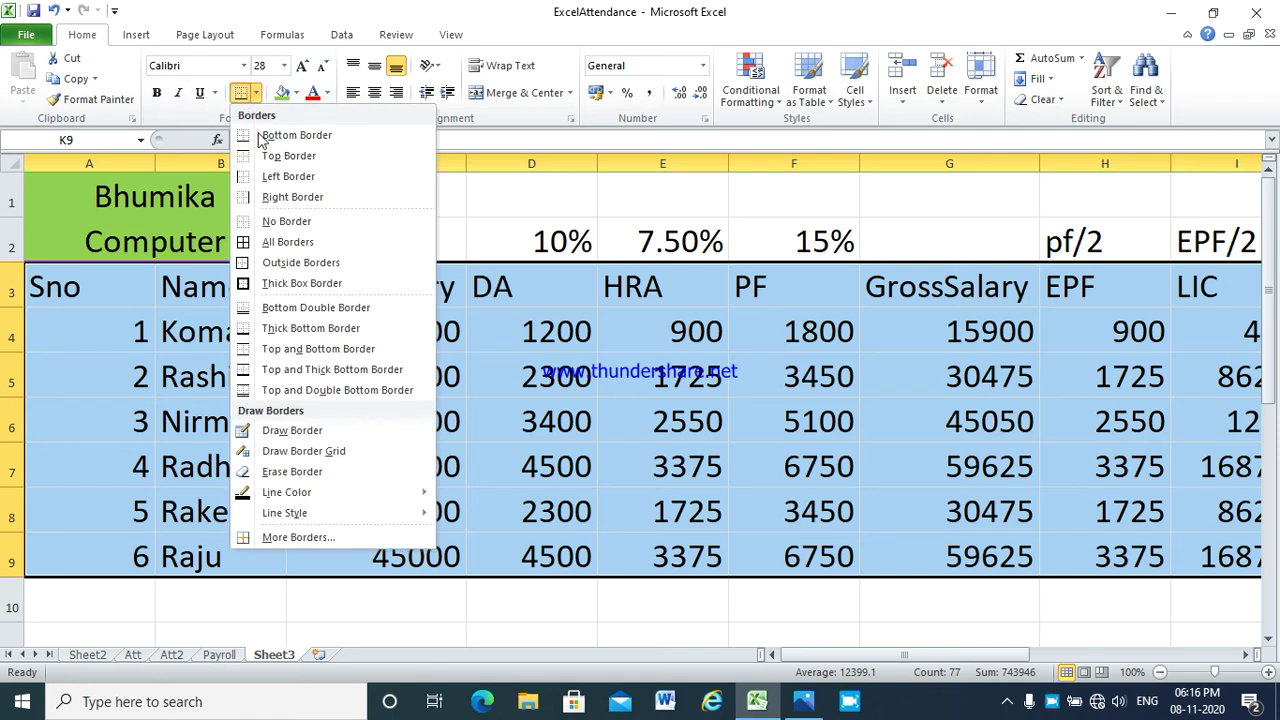
{"action": "left_click", "coordinate": [268, 243]}
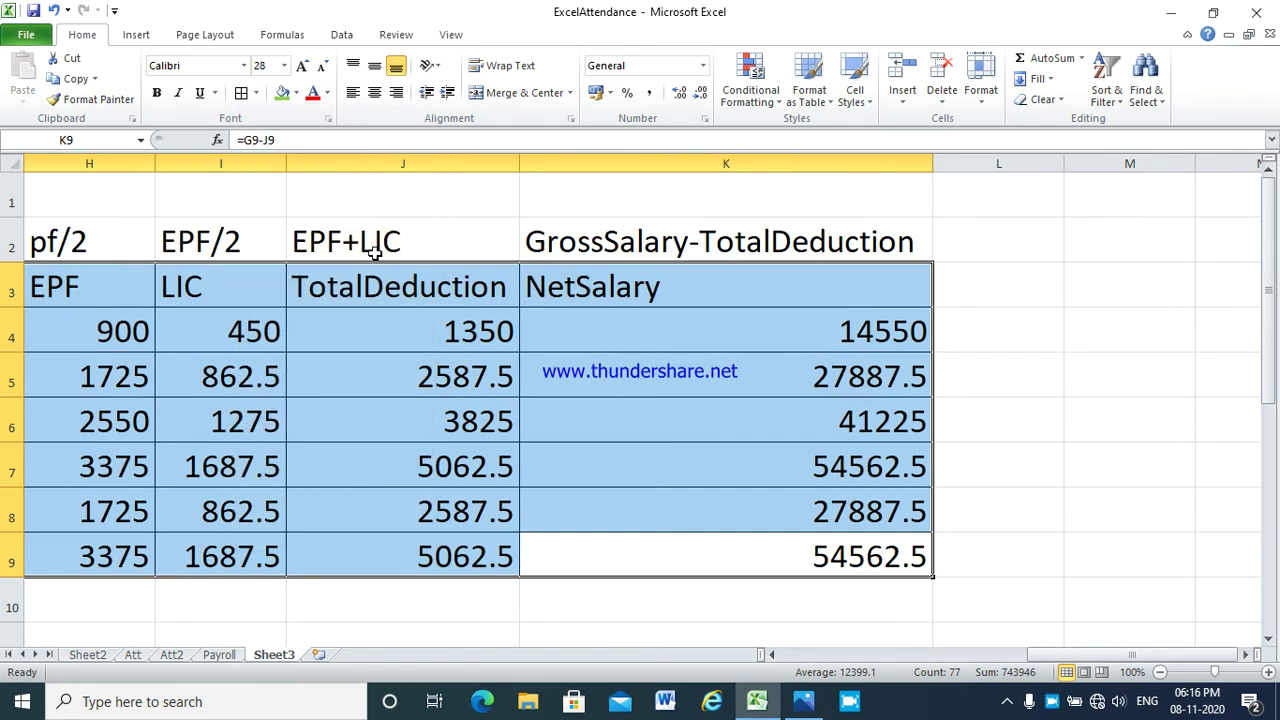
Fill the heading row A3:K3, from Sno to NetSalary, with the blue theme colour.
{"action": "left_click", "coordinate": [827, 297]}
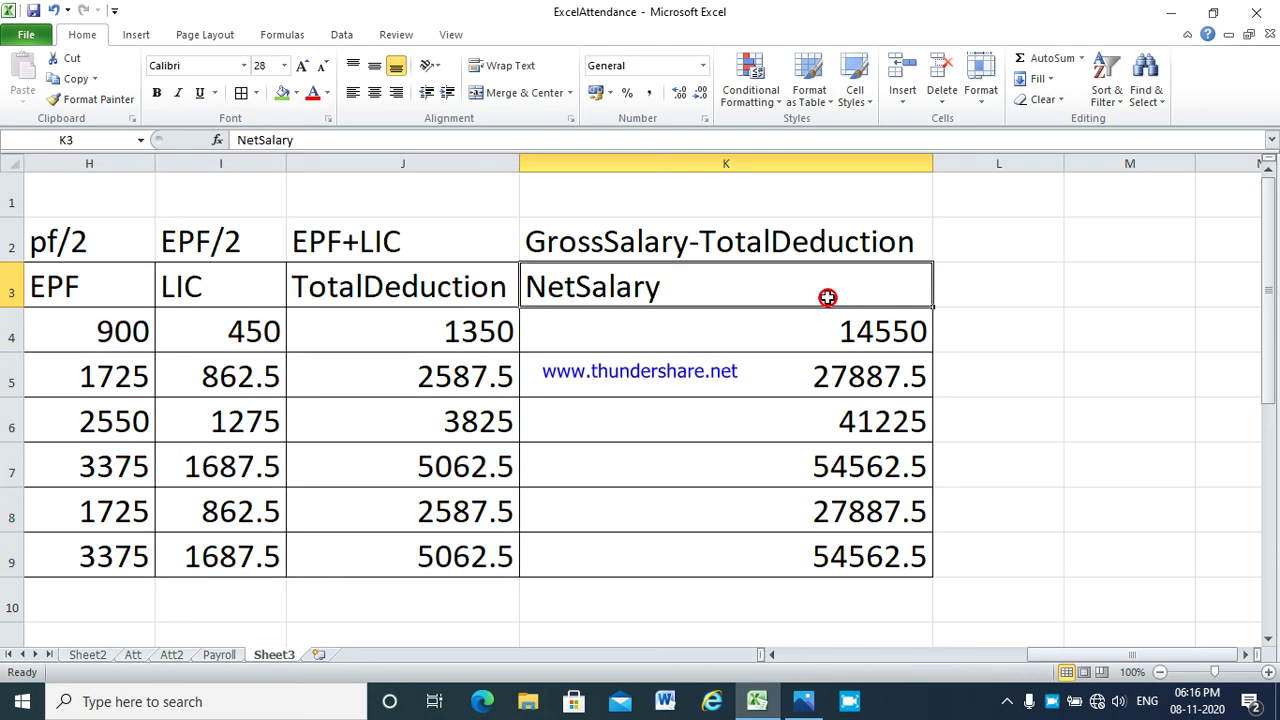
{"action": "key", "text": "shift+Left"}
{"action": "key", "text": "shift+Left"}
{"action": "key", "text": "shift+Left"}
{"action": "key", "text": "shift+Left"}
{"action": "key", "text": "shift+Left"}
{"action": "key", "text": "shift+Left"}
{"action": "key", "text": "shift+Left"}
{"action": "key", "text": "shift+Left"}
{"action": "key", "text": "shift+Left"}
{"action": "key", "text": "shift+Left"}
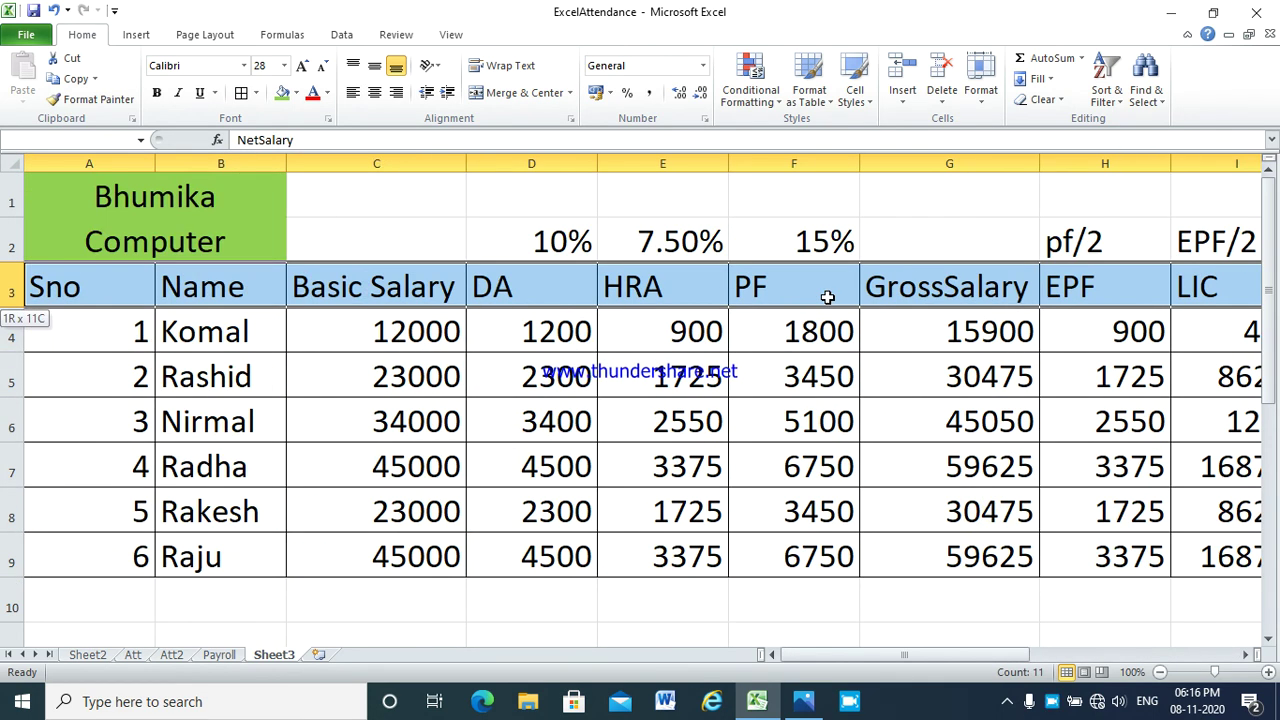
{"action": "left_click", "coordinate": [296, 92]}
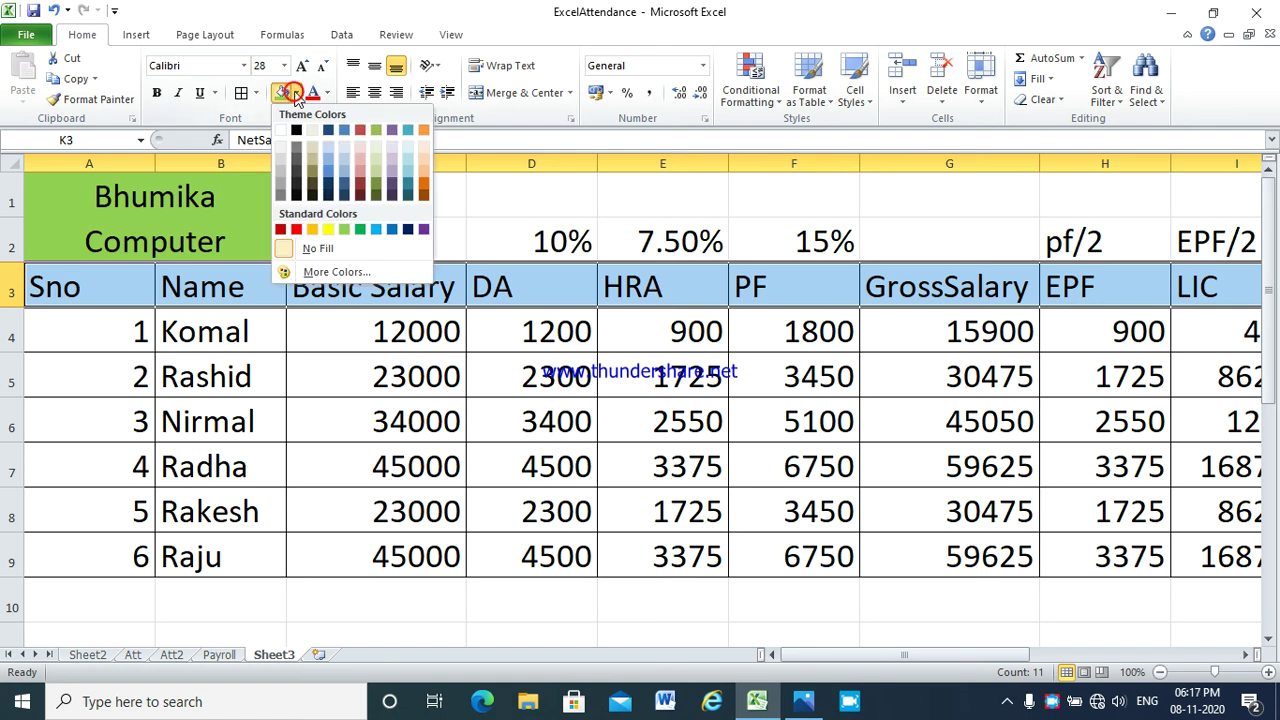
{"action": "left_click", "coordinate": [345, 131]}
{"action": "left_click", "coordinate": [677, 334]}
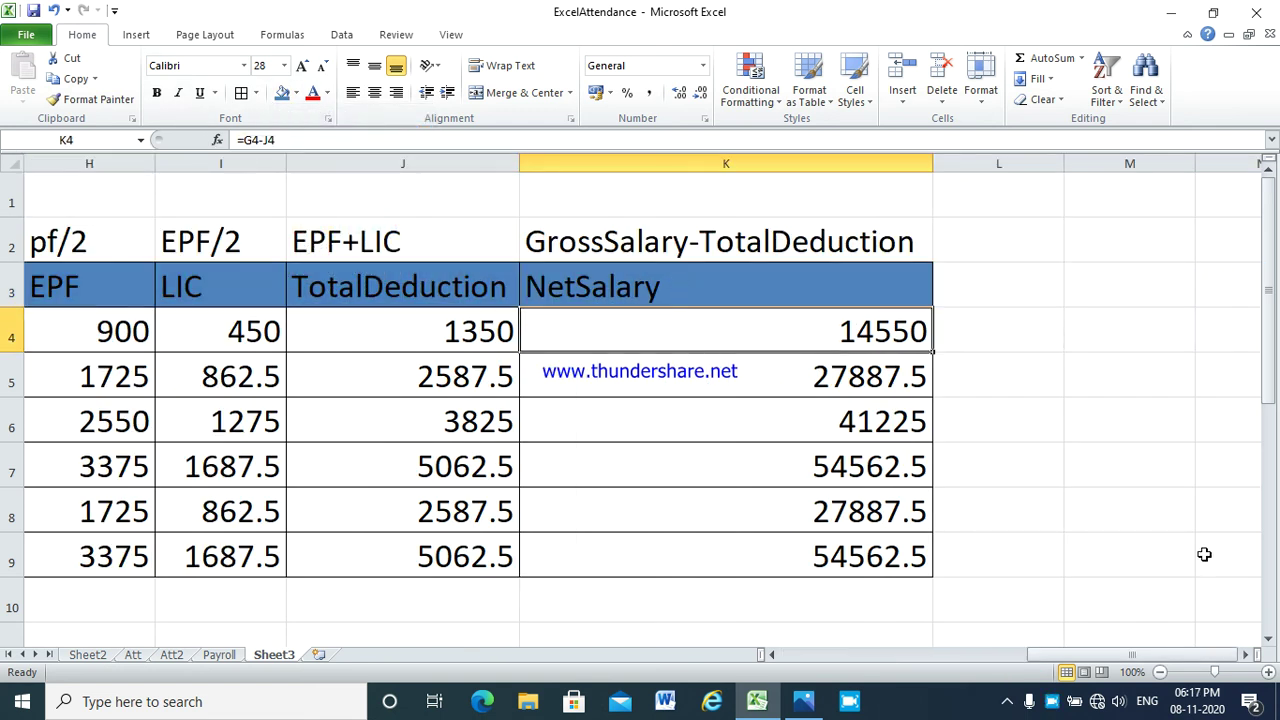
Reduce the font size of the whole payroll table, including the title and rate rows, to 20.
{"action": "left_click_drag", "start_coordinate": [1148, 655], "coordinate": [907, 647]}
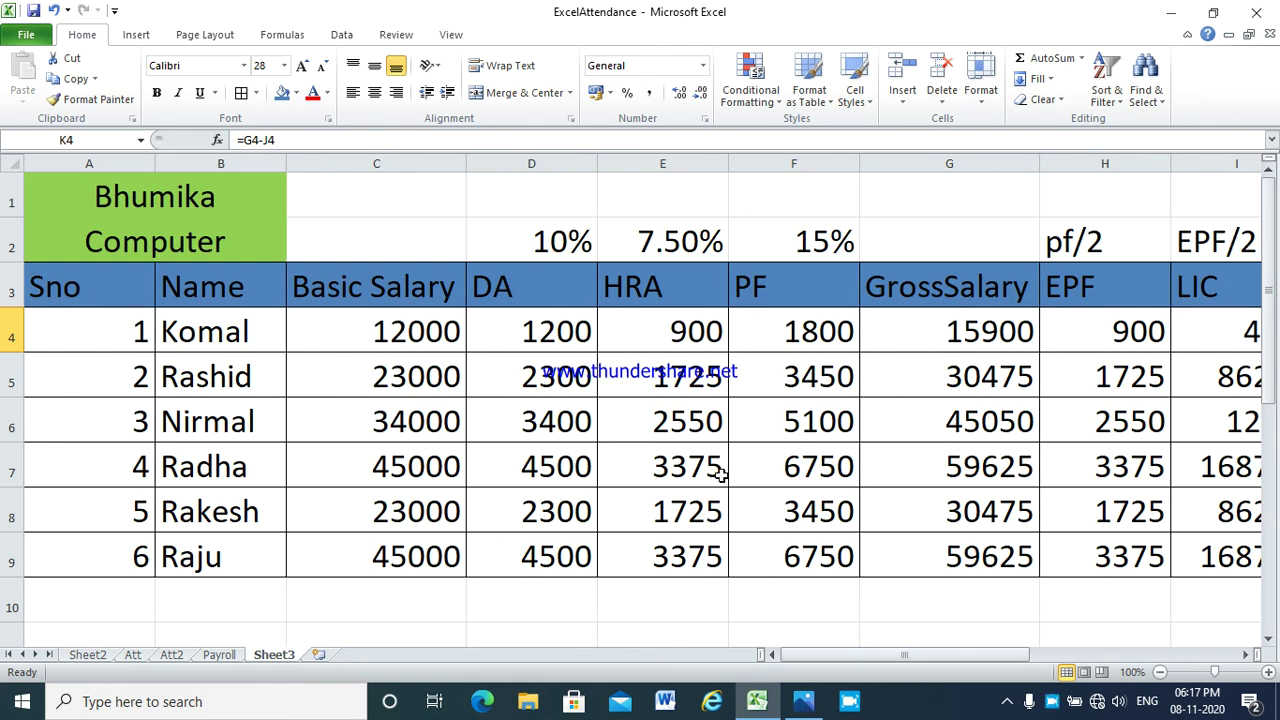
{"action": "key", "text": "ctrl+a"}
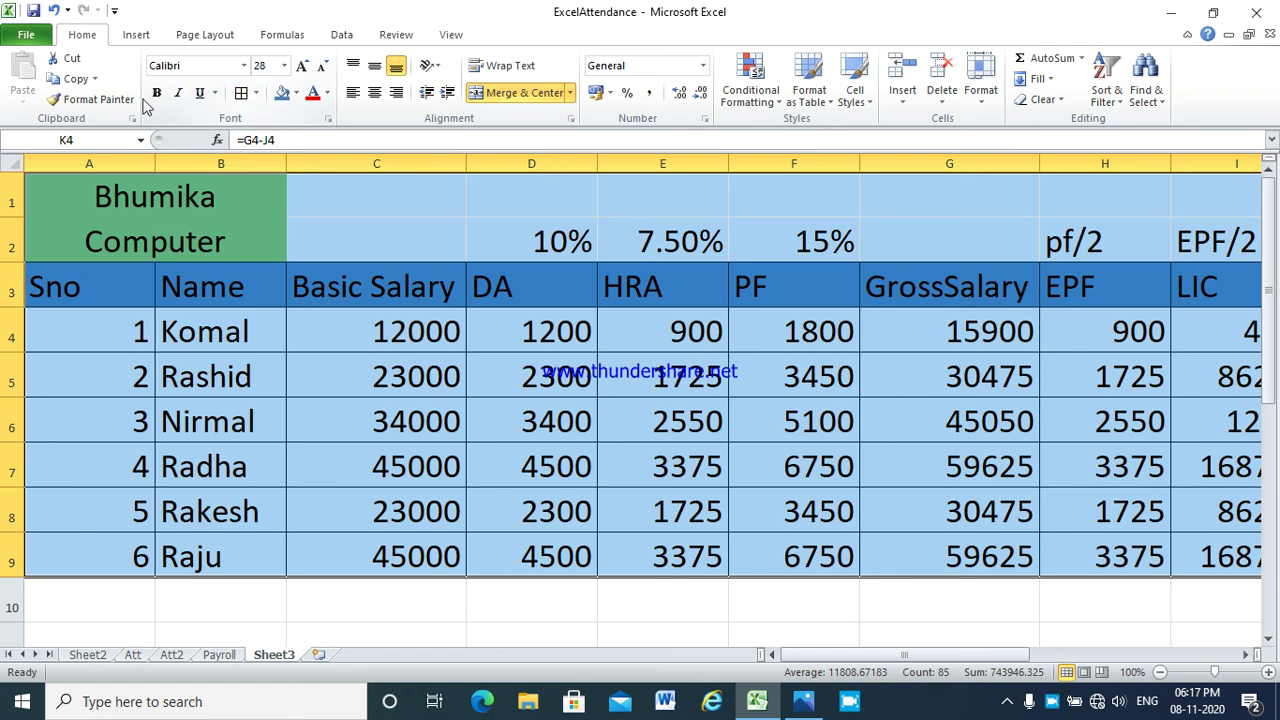
{"action": "left_click", "coordinate": [322, 66]}
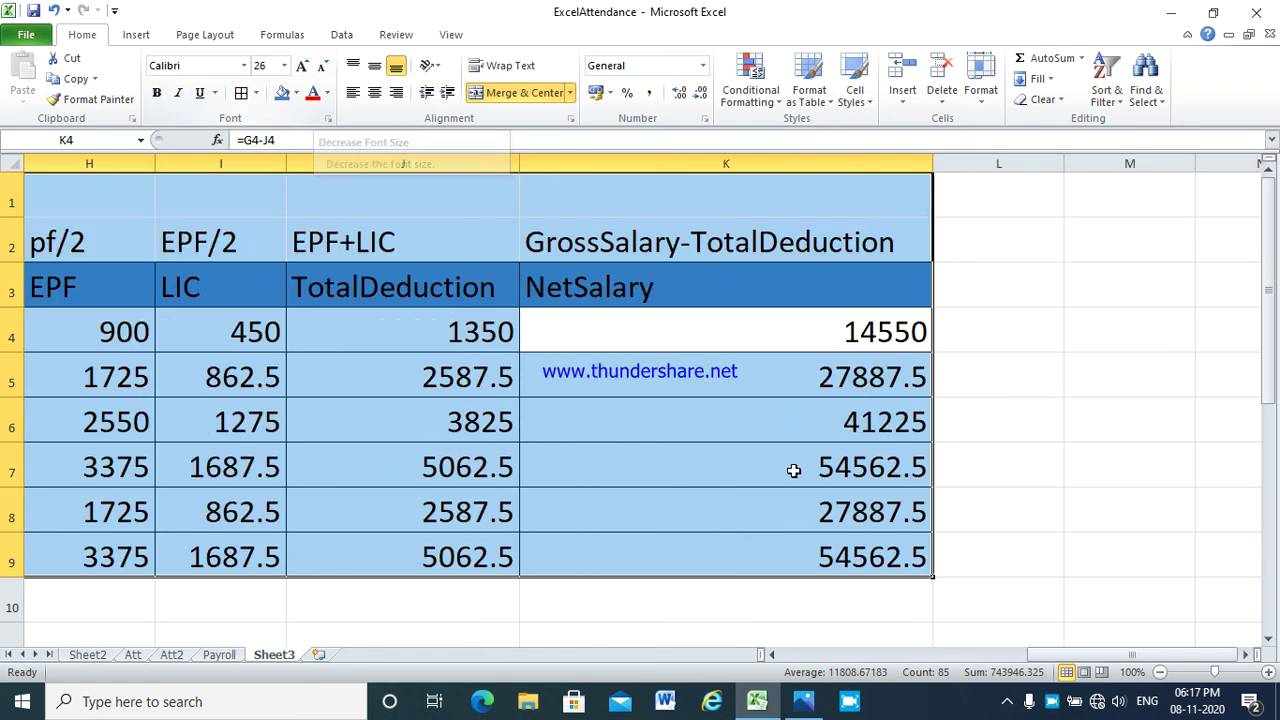
{"action": "left_click_drag", "start_coordinate": [1064, 654], "coordinate": [785, 670]}
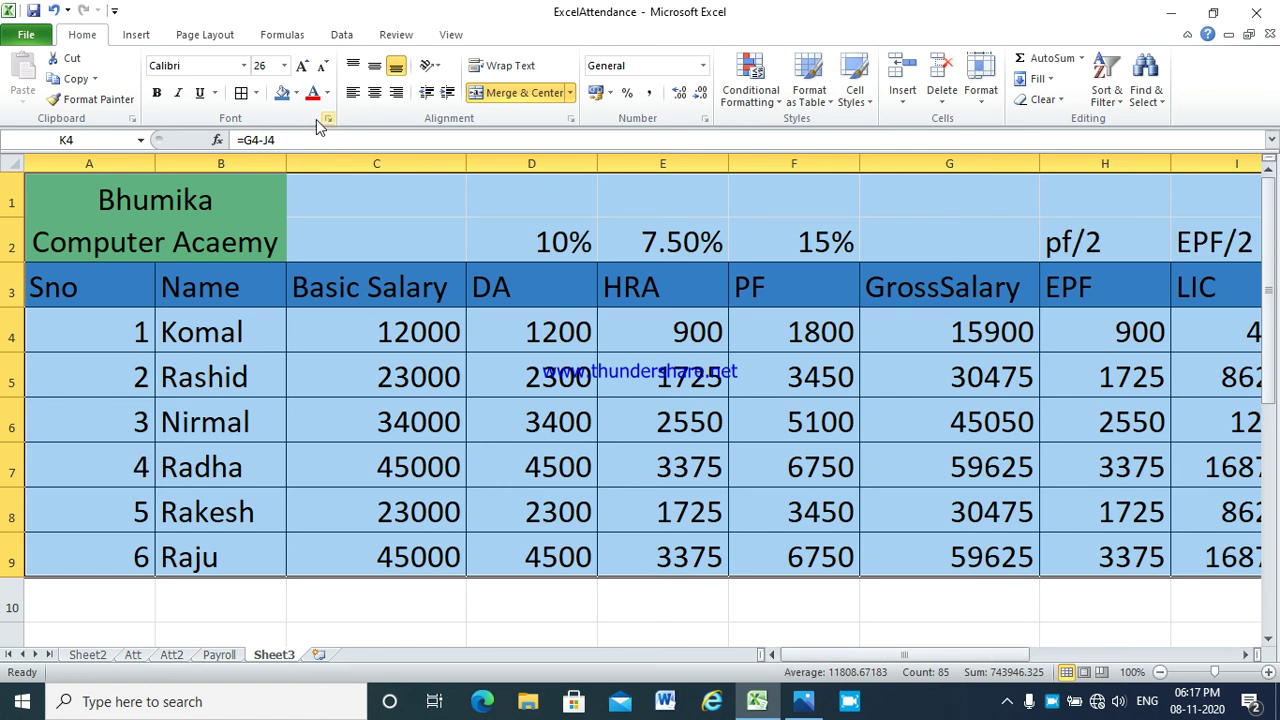
{"action": "left_click", "coordinate": [322, 66]}
{"action": "left_click", "coordinate": [322, 66]}
{"action": "left_click", "coordinate": [322, 66]}
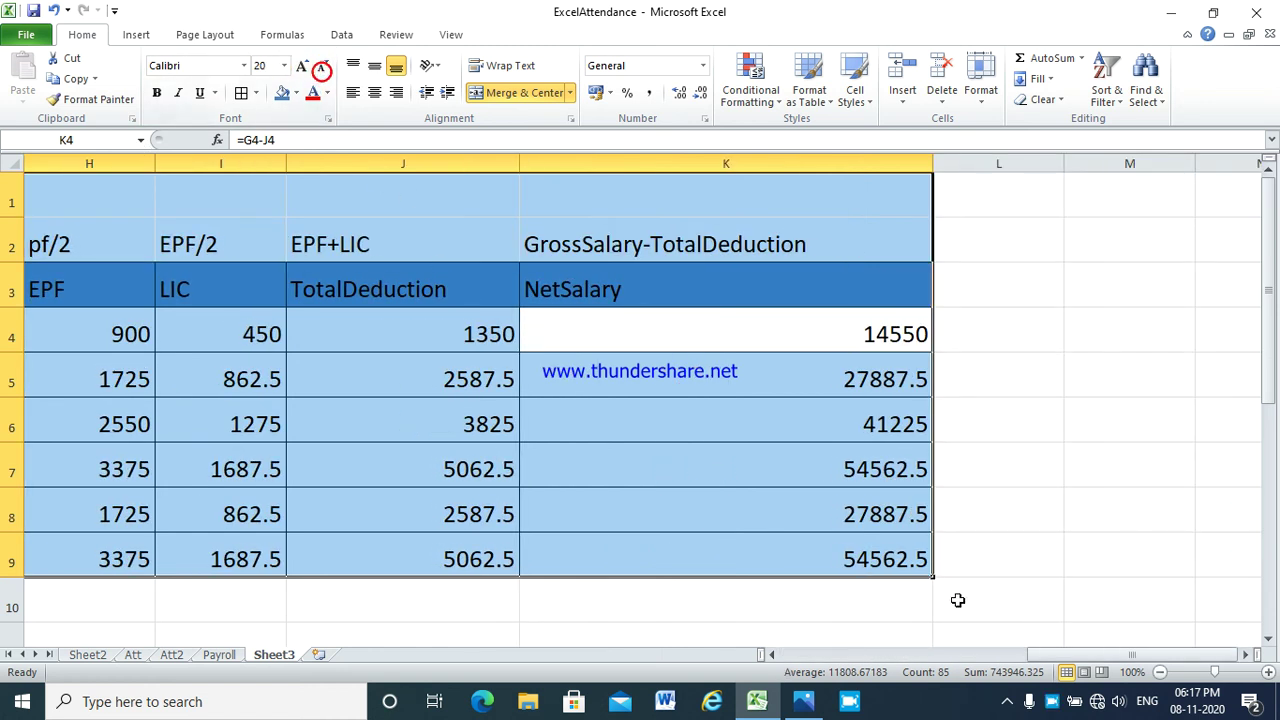
Narrow column A so it just fits the Sno heading and serial numbers.
{"action": "left_click_drag", "start_coordinate": [1035, 643], "coordinate": [795, 655]}
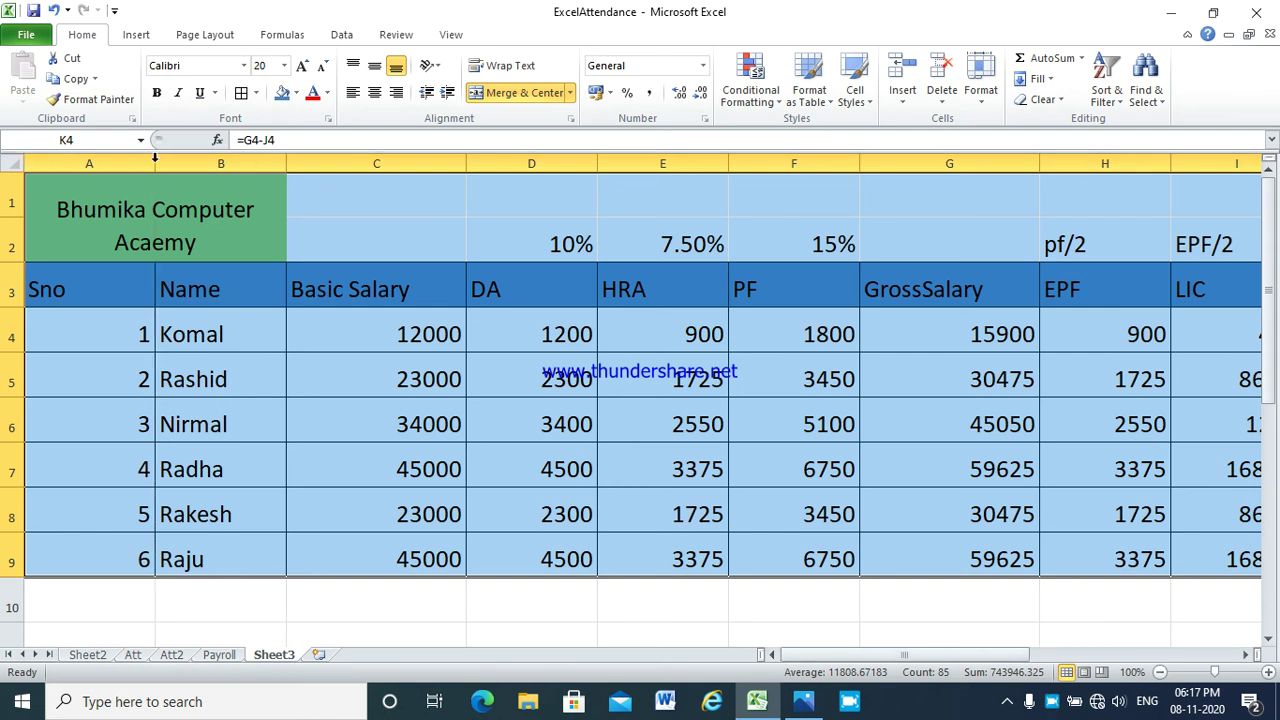
{"action": "left_click_drag", "start_coordinate": [155, 160], "coordinate": [71, 160]}
{"action": "left_click", "coordinate": [637, 389]}
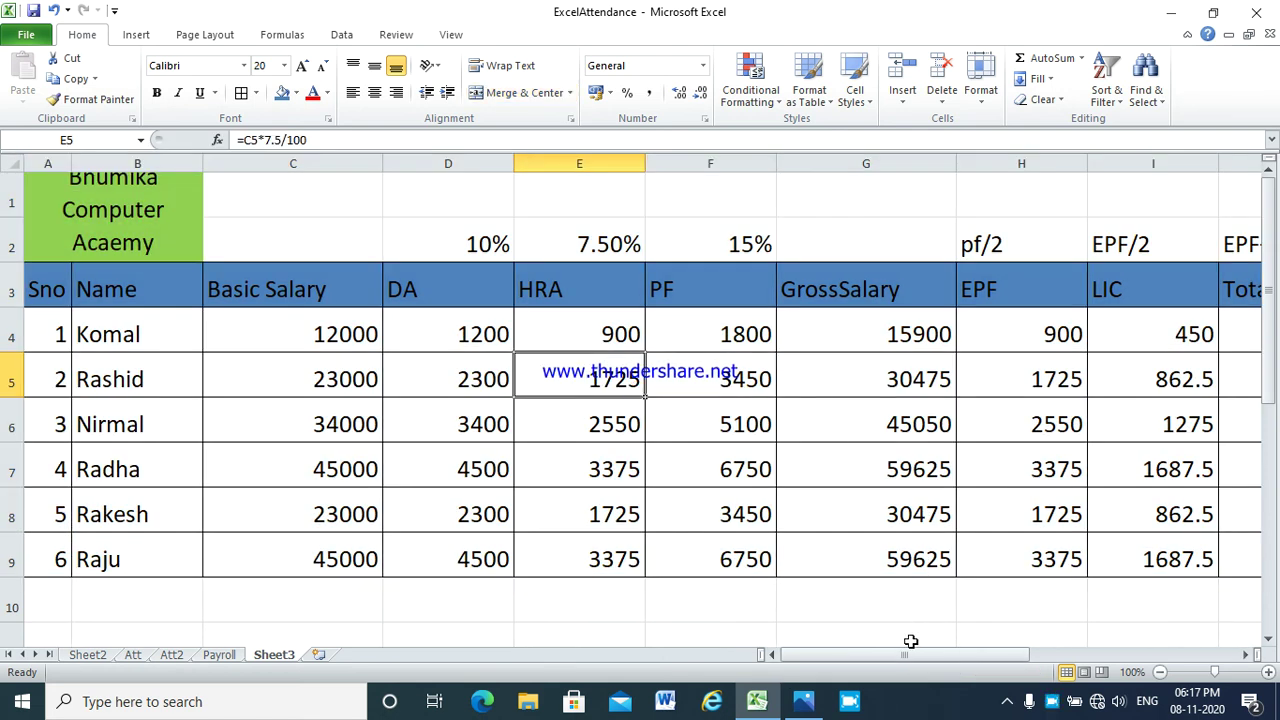
Review the LIC, EPF and GrossSalary headings and the gross salary and HRA formulas in the payroll table.
{"action": "left_click_drag", "start_coordinate": [911, 652], "coordinate": [972, 672]}
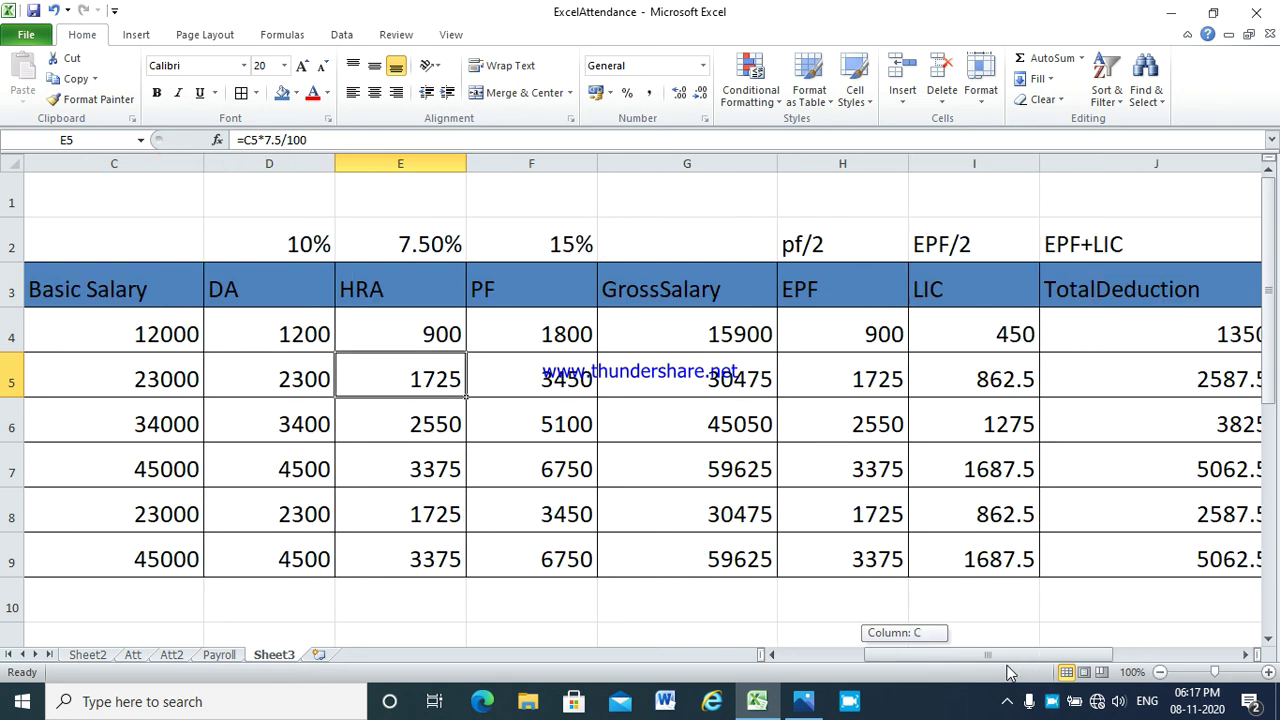
{"action": "left_click", "coordinate": [969, 288]}
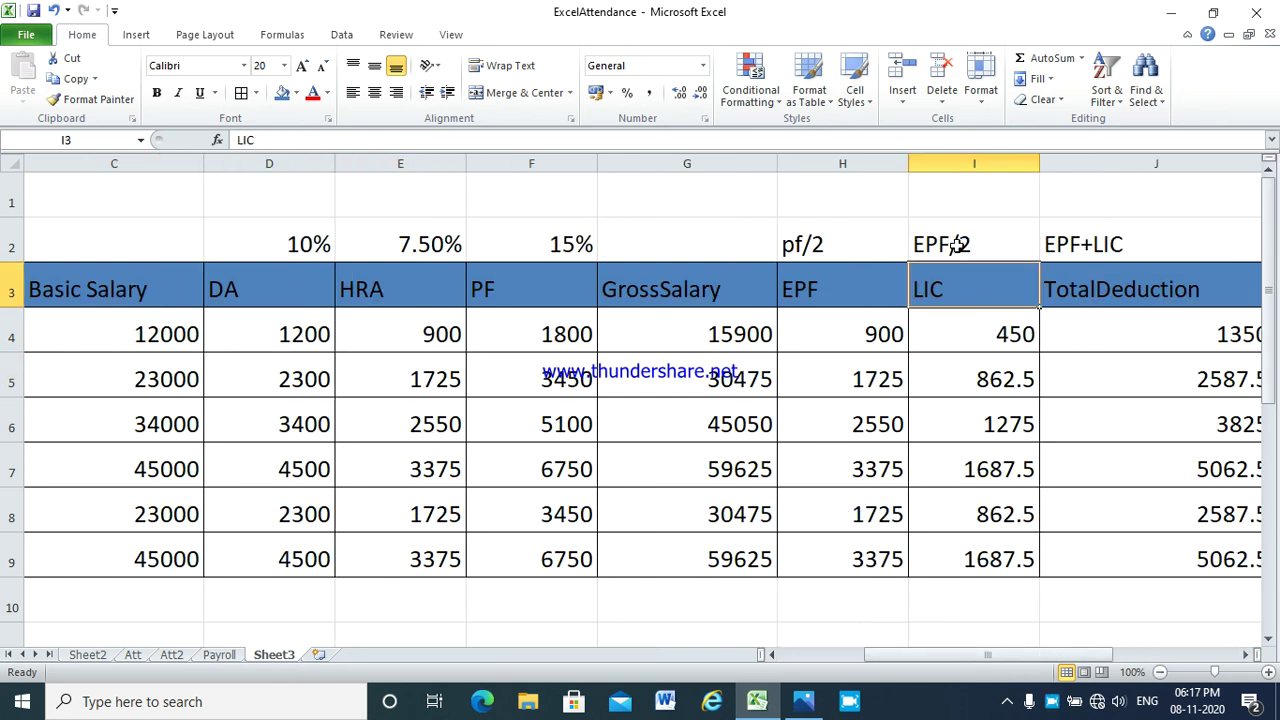
{"action": "left_click", "coordinate": [795, 290]}
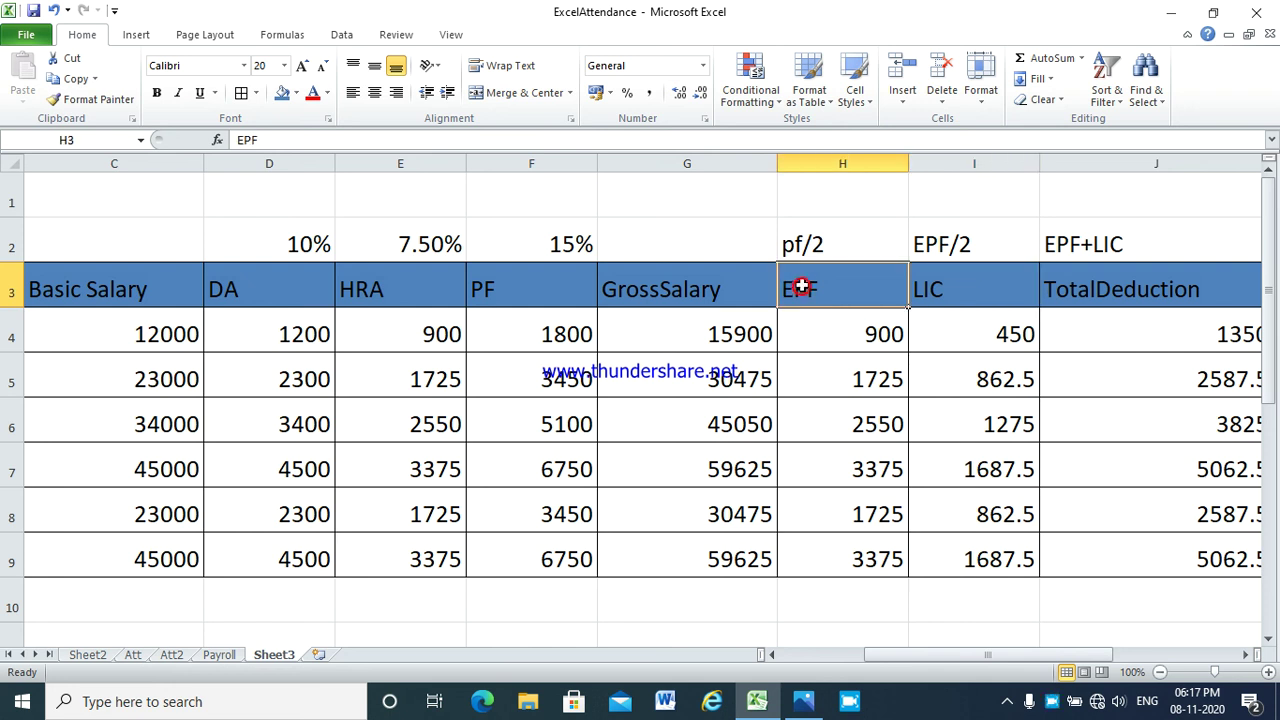
{"action": "left_click", "coordinate": [708, 299]}
{"action": "left_click", "coordinate": [703, 340]}
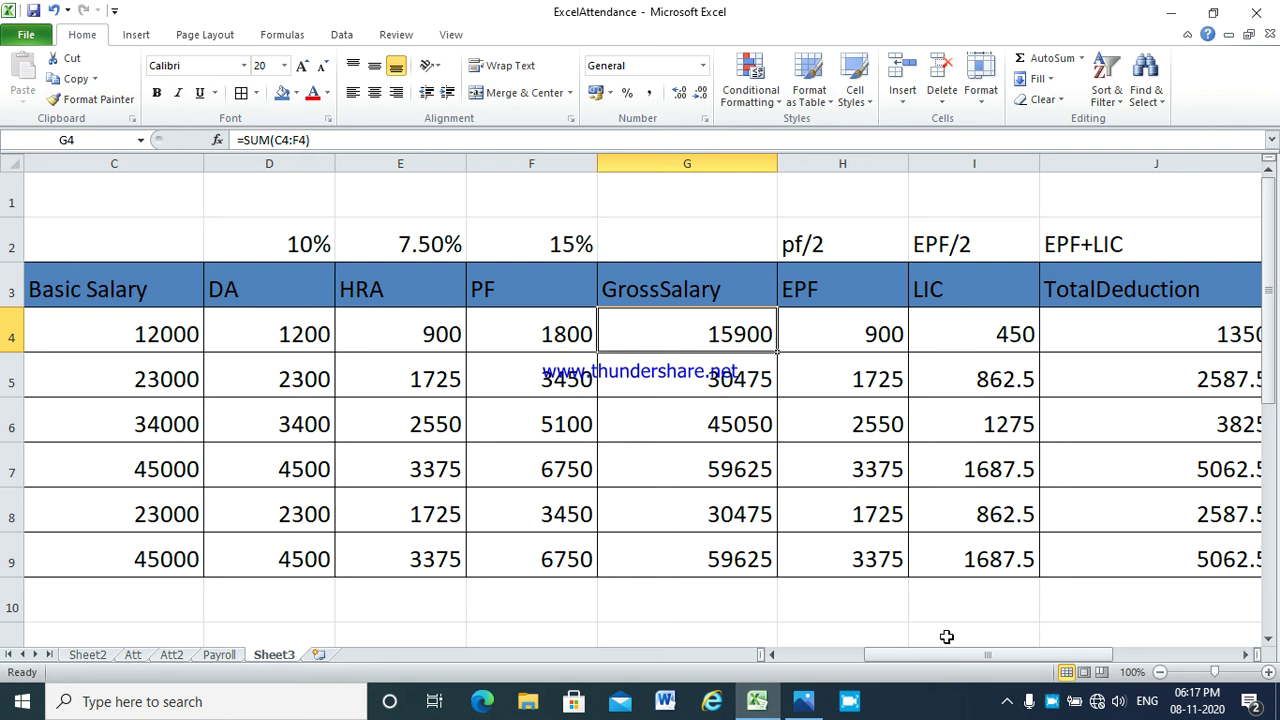
{"action": "left_click_drag", "start_coordinate": [948, 655], "coordinate": [886, 655]}
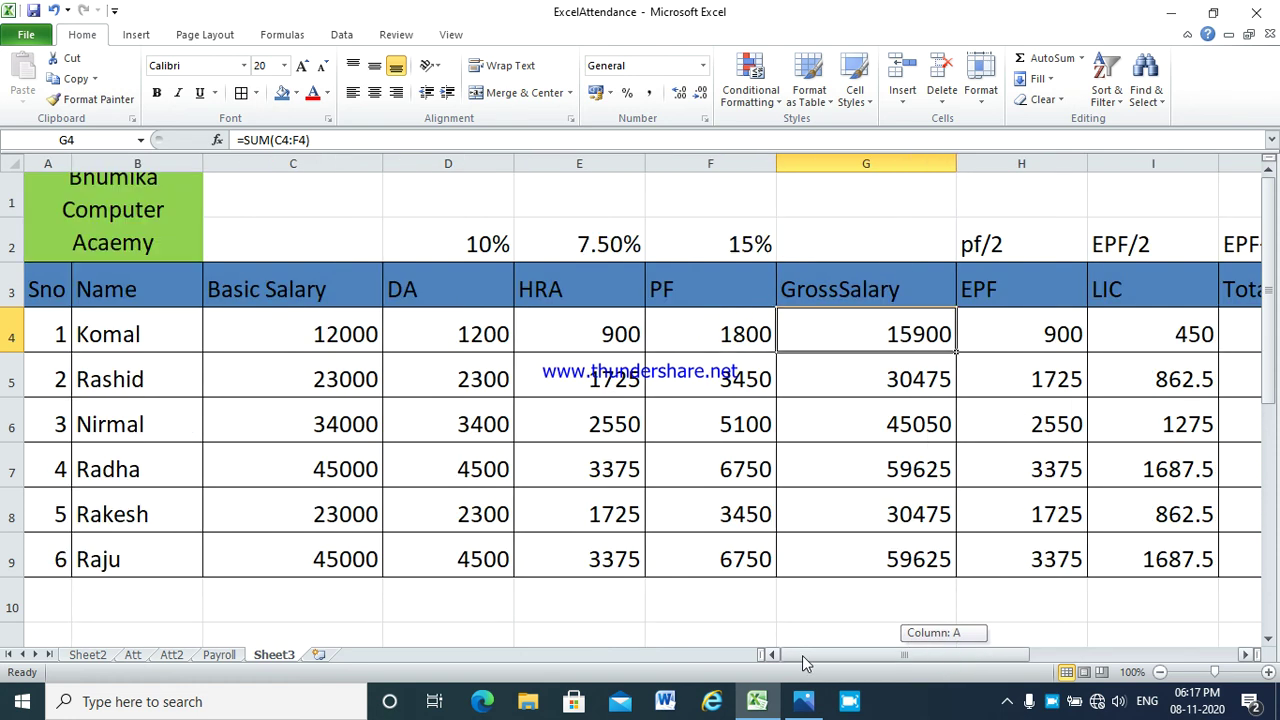
{"action": "left_click", "coordinate": [551, 530]}
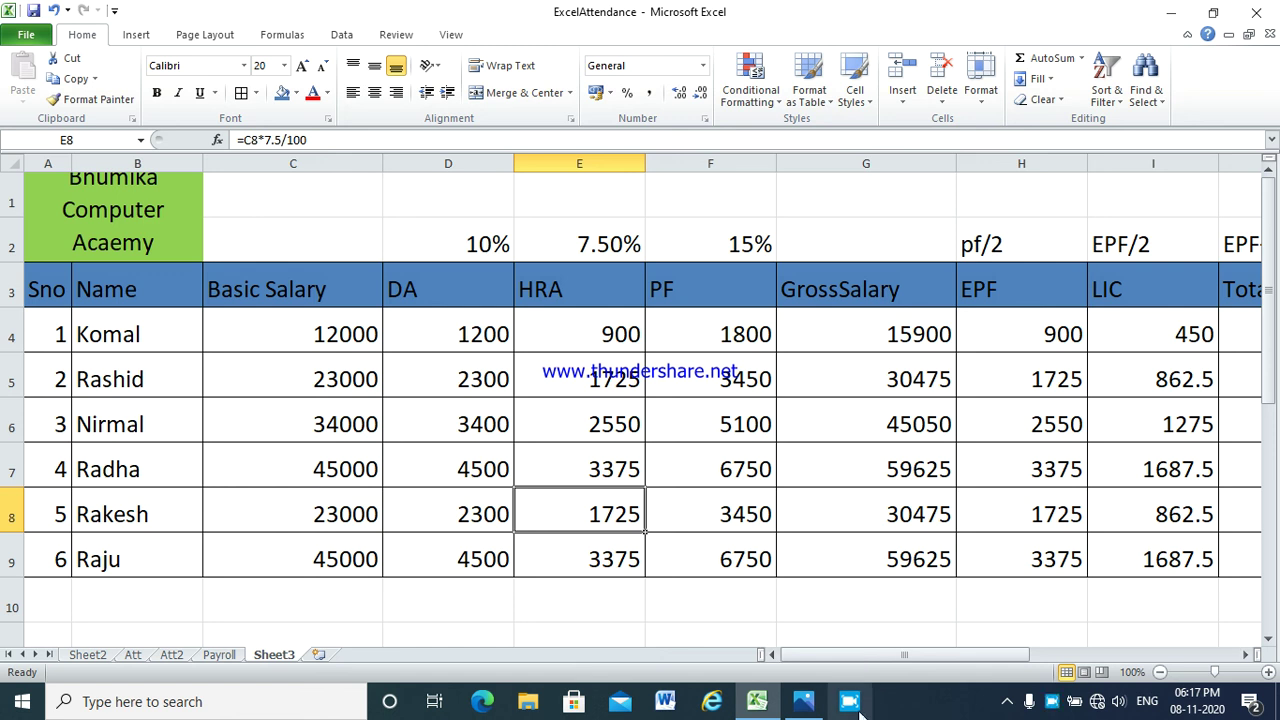
{"action": "left_click", "coordinate": [350, 614]}
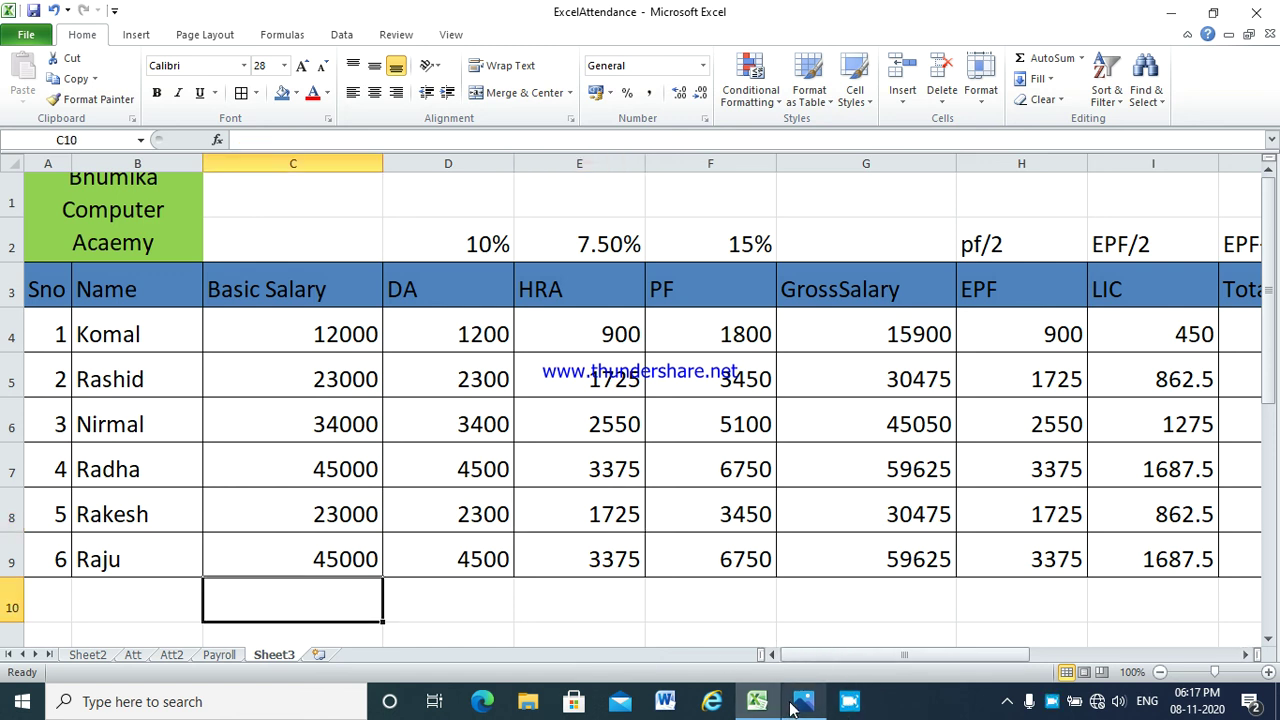
{"action": "mouse_move", "coordinate": [788, 708]}
{"action": "left_click", "coordinate": [558, 593]}
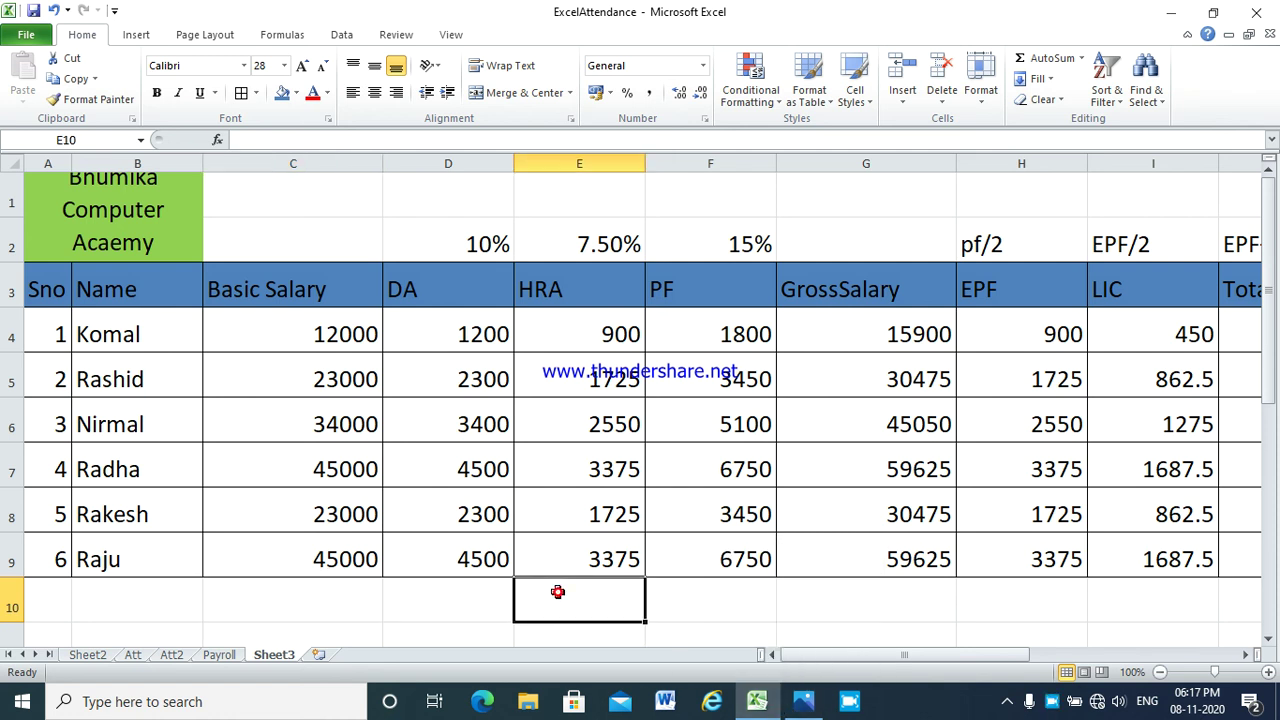
Review the DA, HRA and PF percentage rates in row 2 and the merged title cell above the payroll table.
{"action": "mouse_move", "coordinate": [995, 654]}
{"action": "left_mouse_down"}
{"action": "mouse_move", "coordinate": [1177, 655]}
{"action": "mouse_move", "coordinate": [986, 663]}
{"action": "left_mouse_up"}
{"action": "left_click_drag", "start_coordinate": [869, 657], "coordinate": [869, 657]}
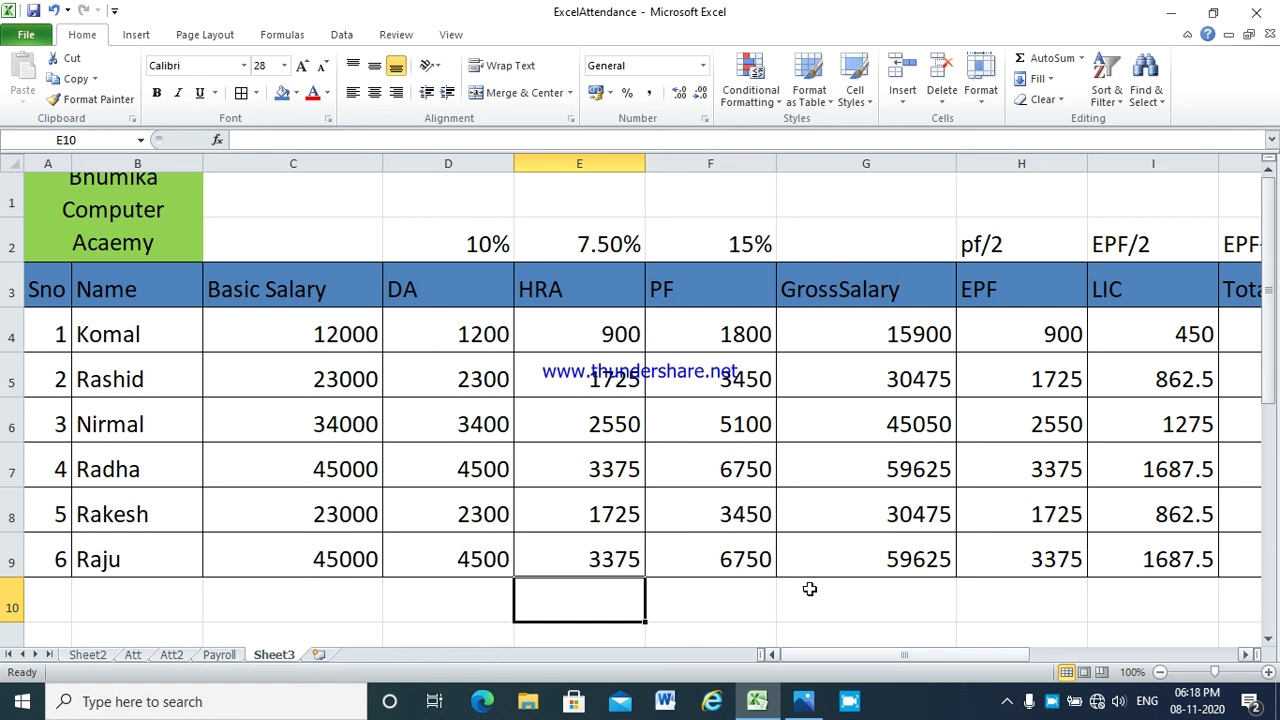
{"action": "left_click", "coordinate": [448, 255]}
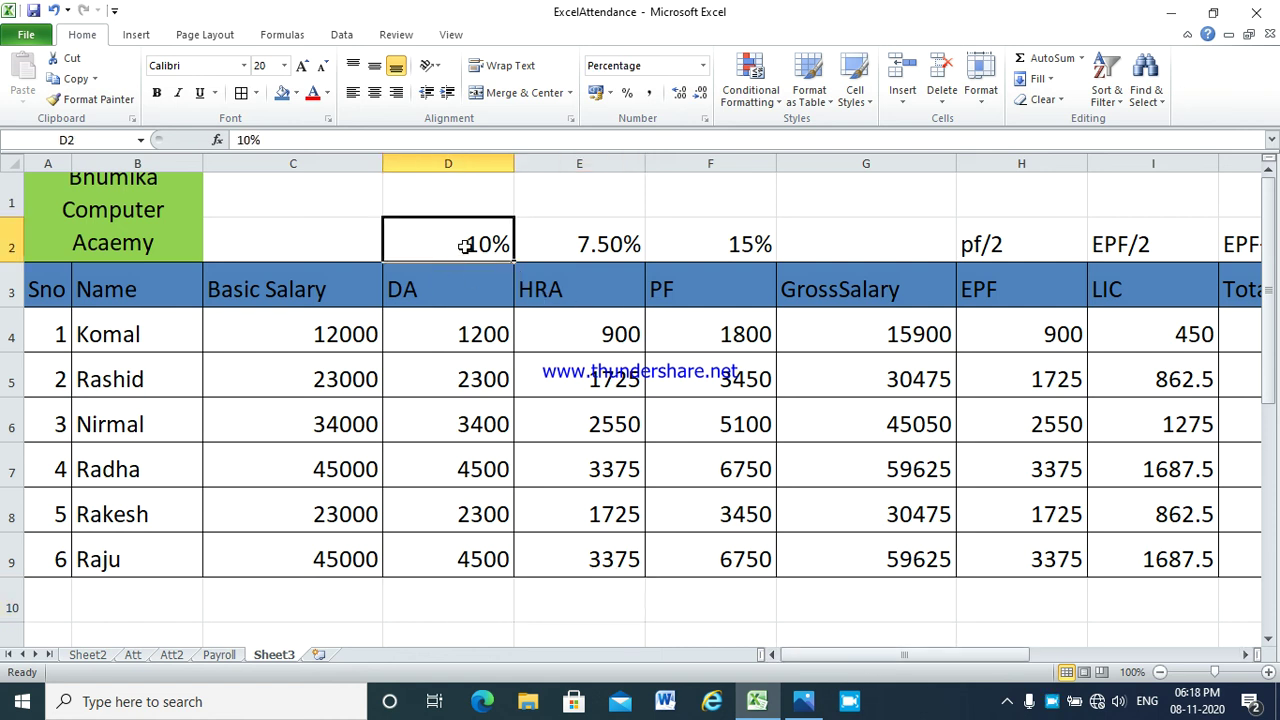
{"action": "left_click", "coordinate": [585, 248]}
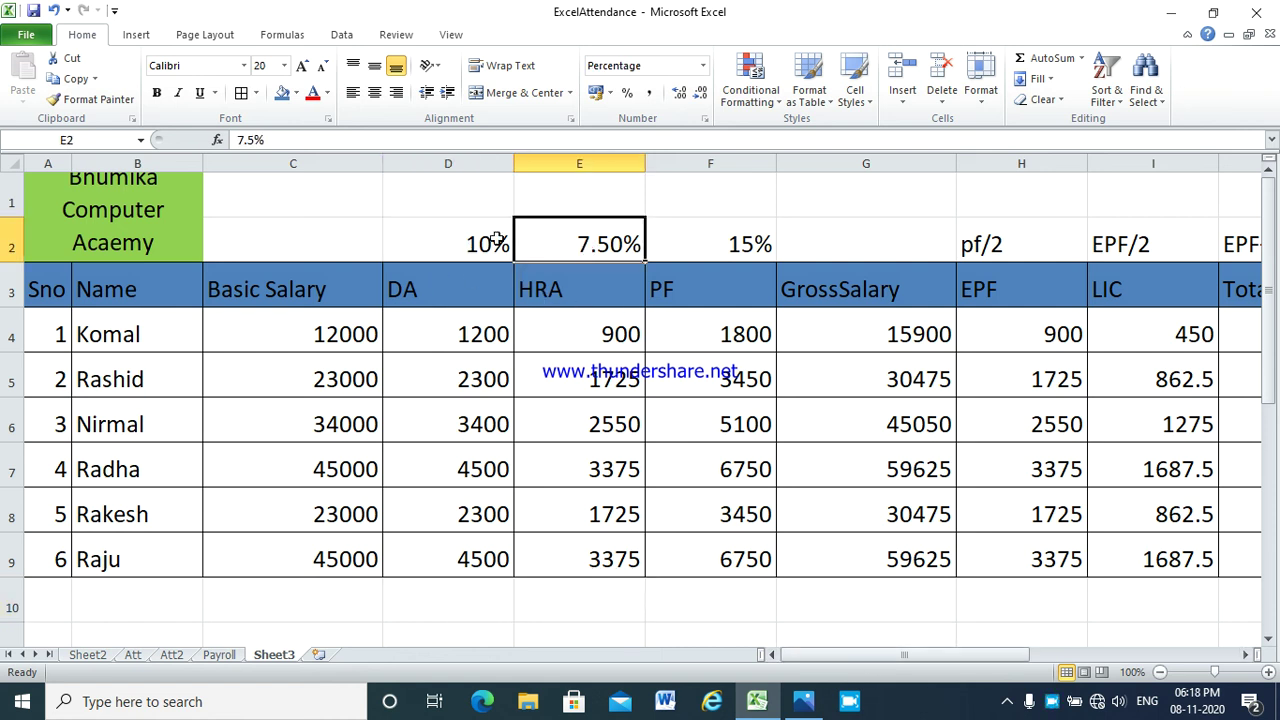
{"action": "left_click", "coordinate": [488, 242]}
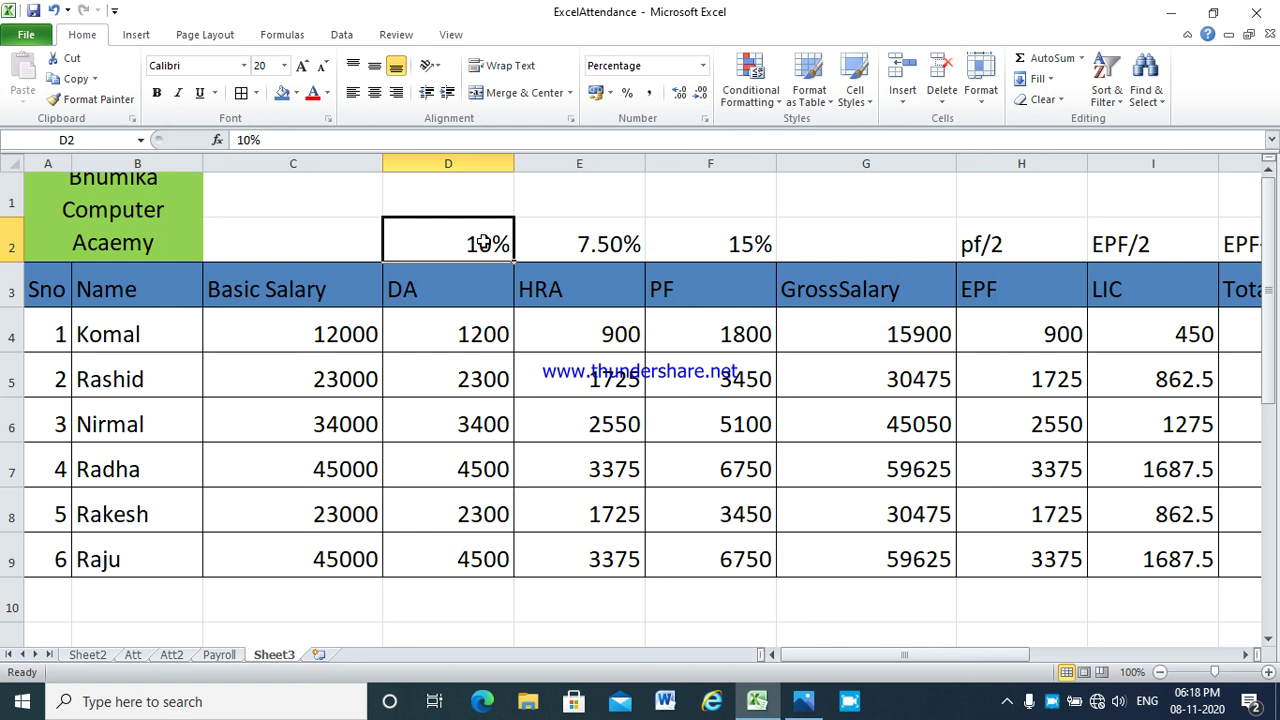
{"action": "left_click", "coordinate": [556, 241]}
{"action": "left_click", "coordinate": [696, 252]}
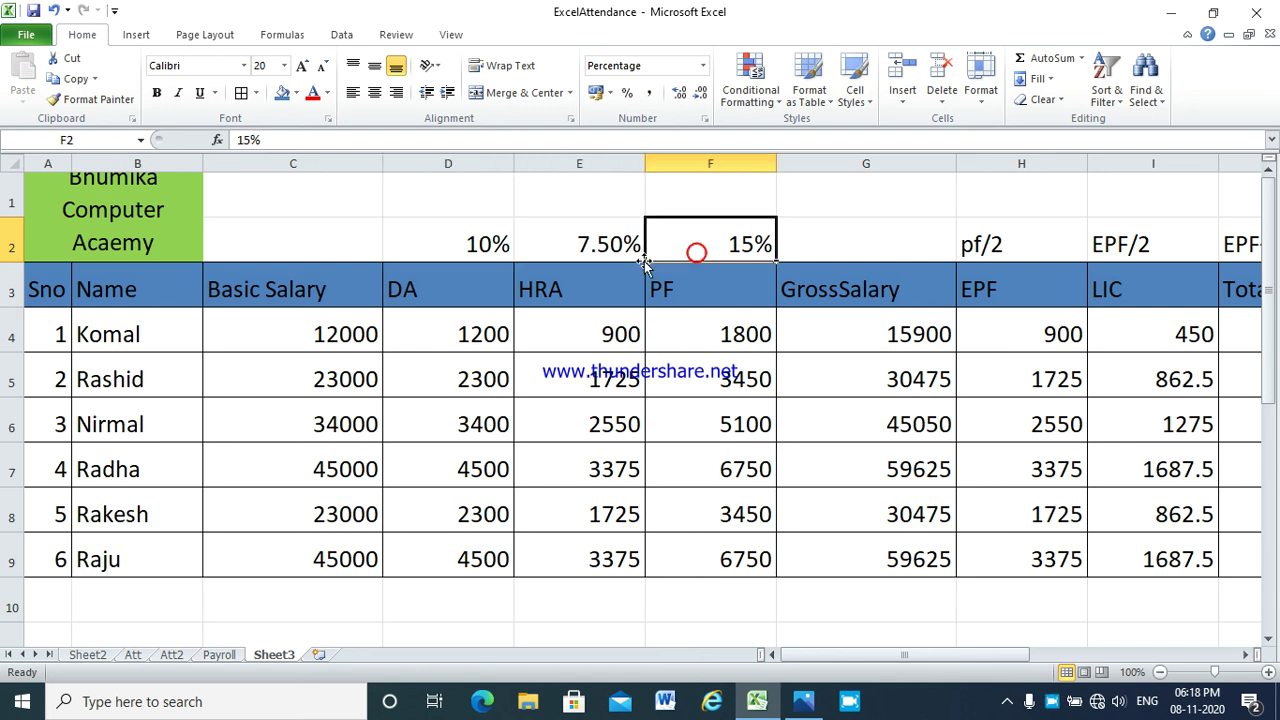
{"action": "left_click", "coordinate": [608, 258]}
{"action": "left_click", "coordinate": [468, 248]}
{"action": "left_click", "coordinate": [574, 243]}
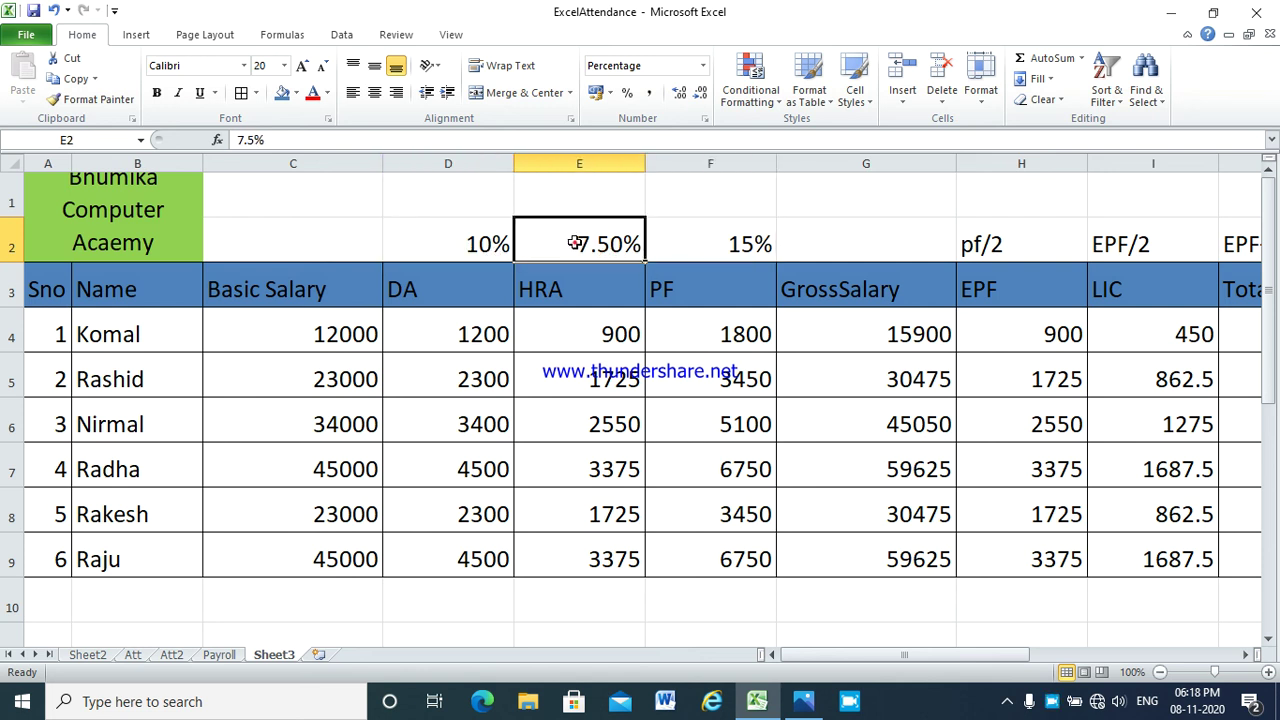
{"action": "left_click", "coordinate": [690, 250]}
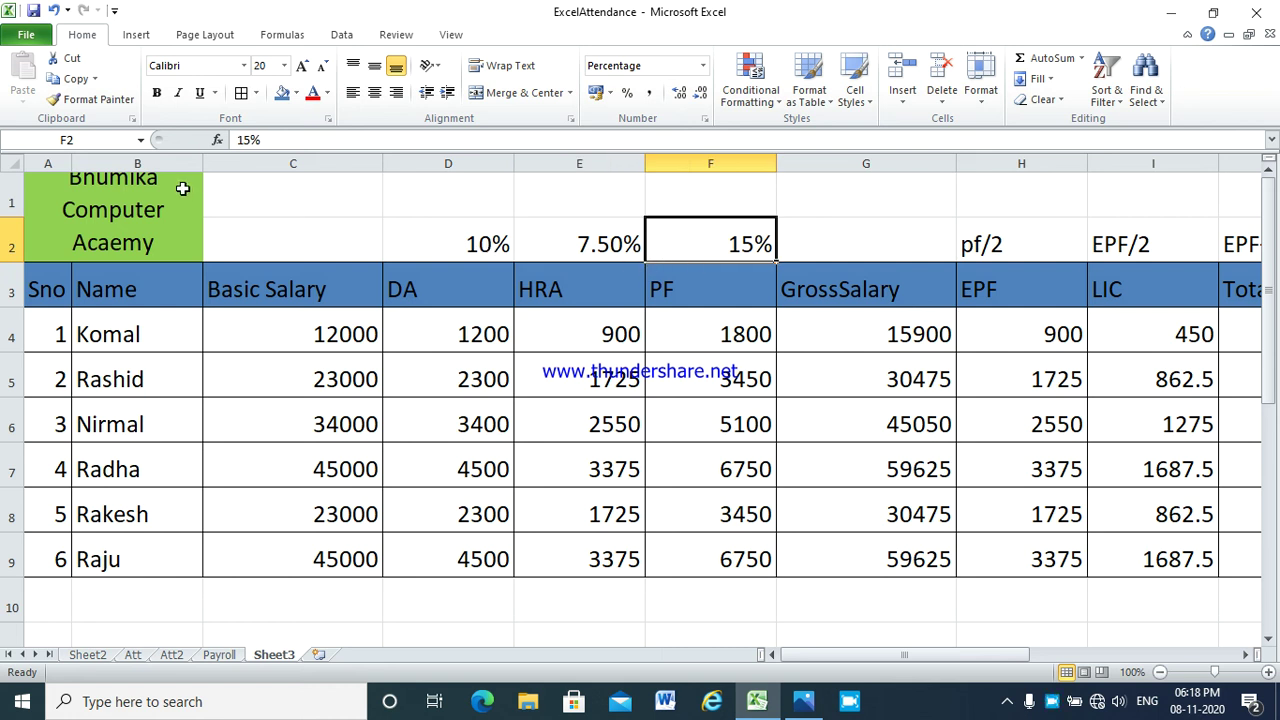
{"action": "left_click", "coordinate": [161, 216]}
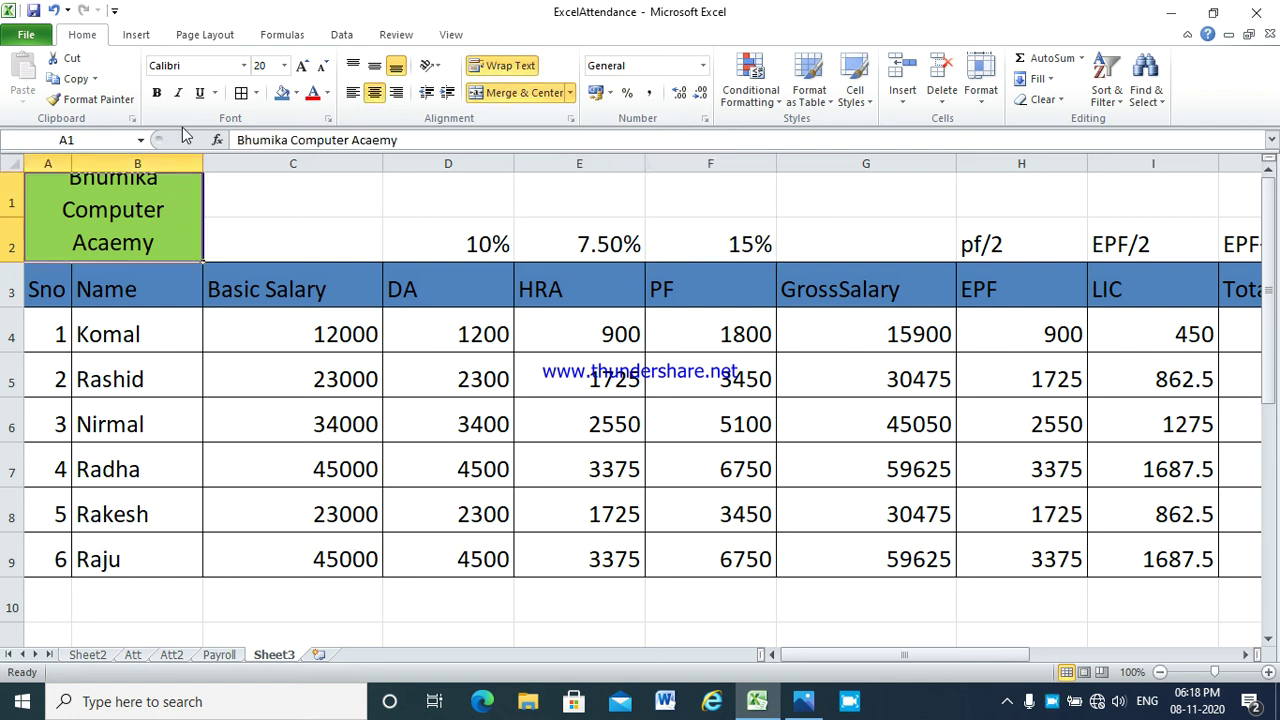
{"action": "left_click", "coordinate": [403, 240]}
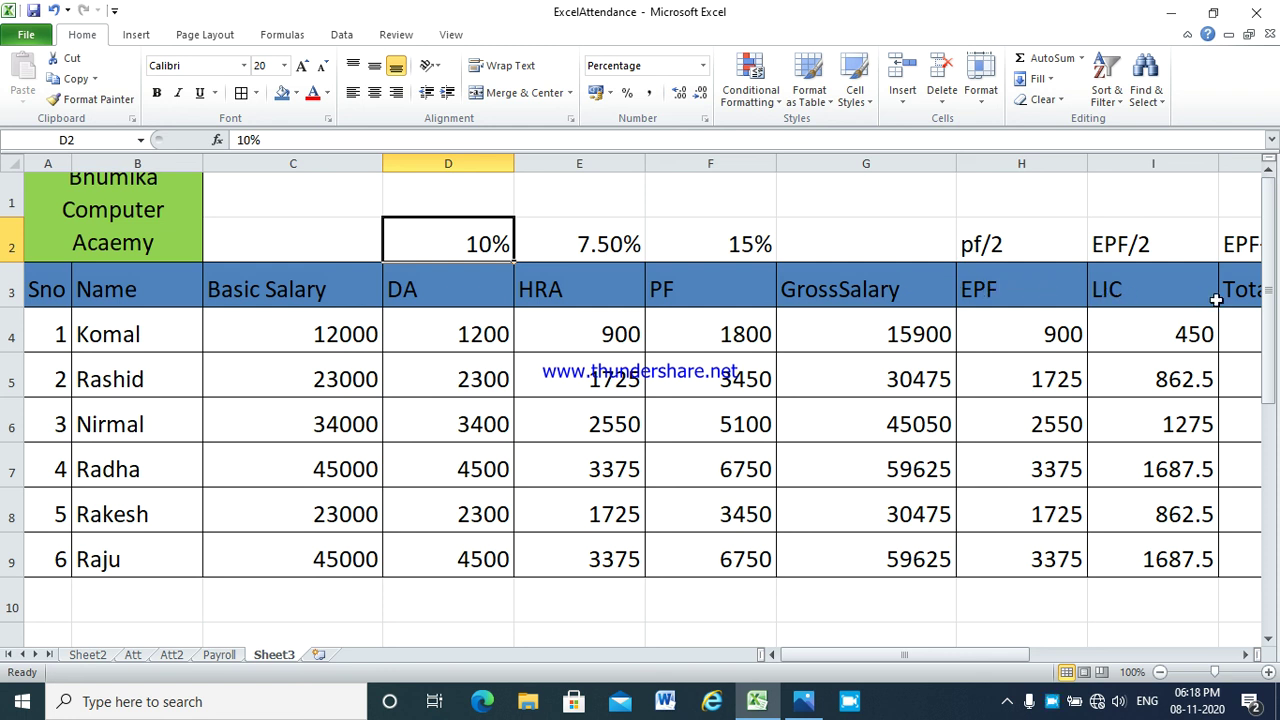
{"action": "left_click_drag", "start_coordinate": [935, 655], "coordinate": [711, 631]}
{"action": "left_click", "coordinate": [800, 703]}
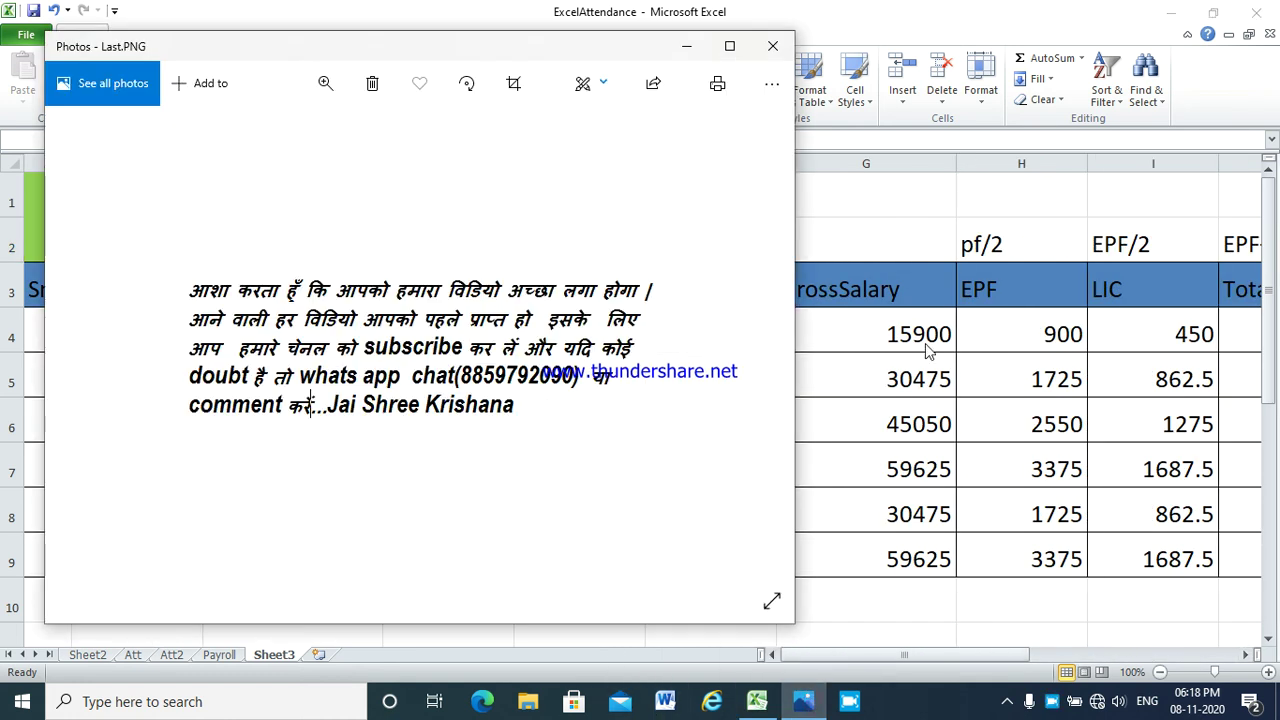
{"action": "right_click", "coordinate": [1055, 703]}
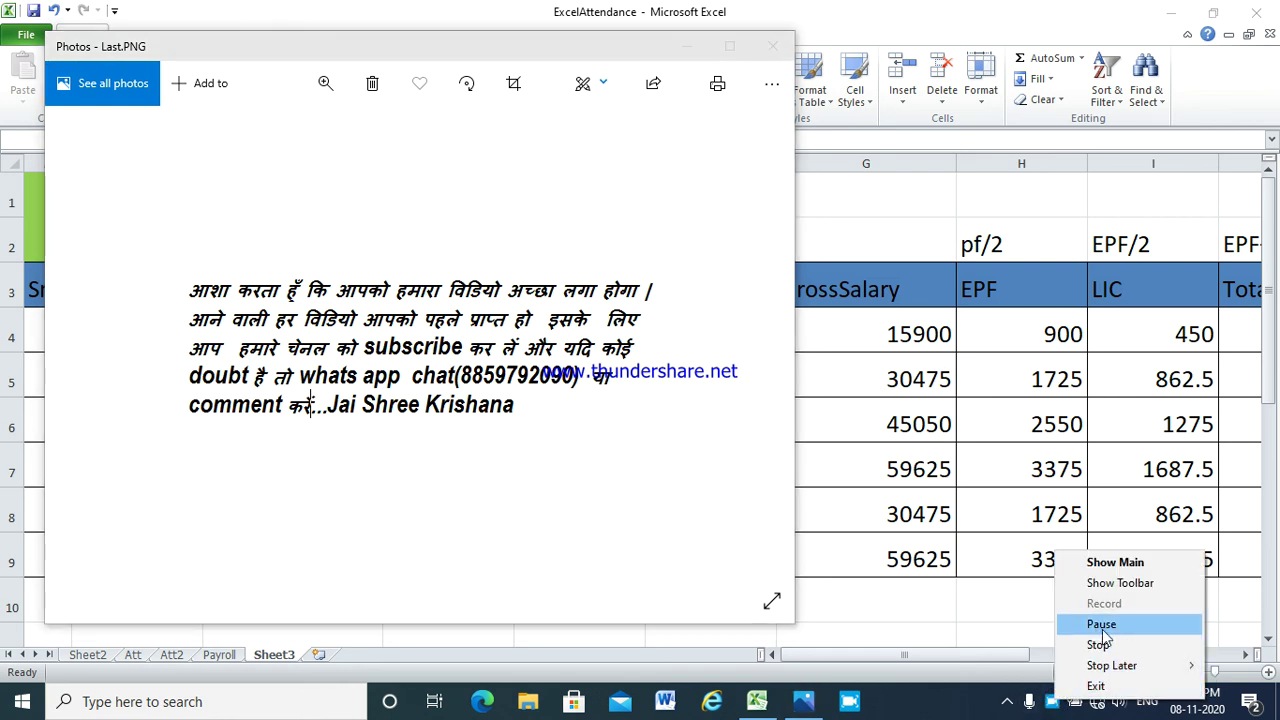